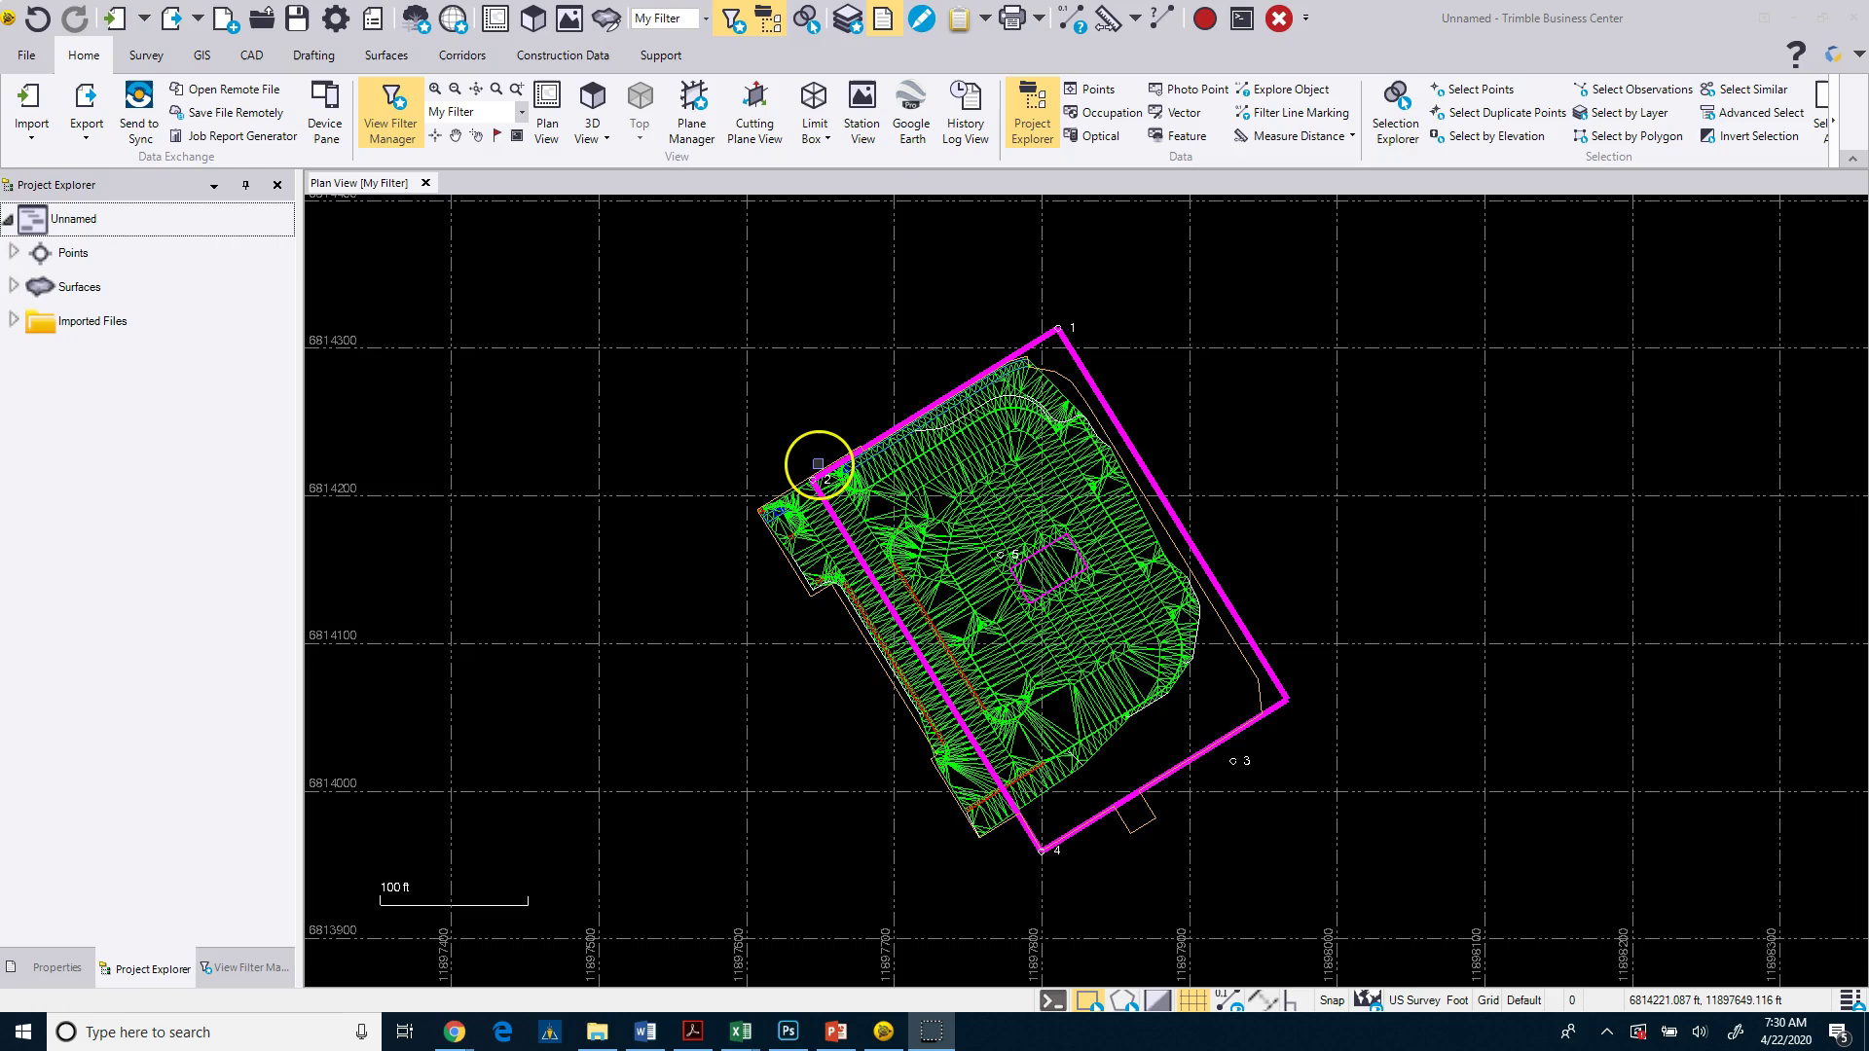
Zoom the plan view in on the small magenta building rectangle near point 5
{"action": "scroll", "coordinate": [818, 464], "scroll_direction": "up", "scroll_amount": 5}
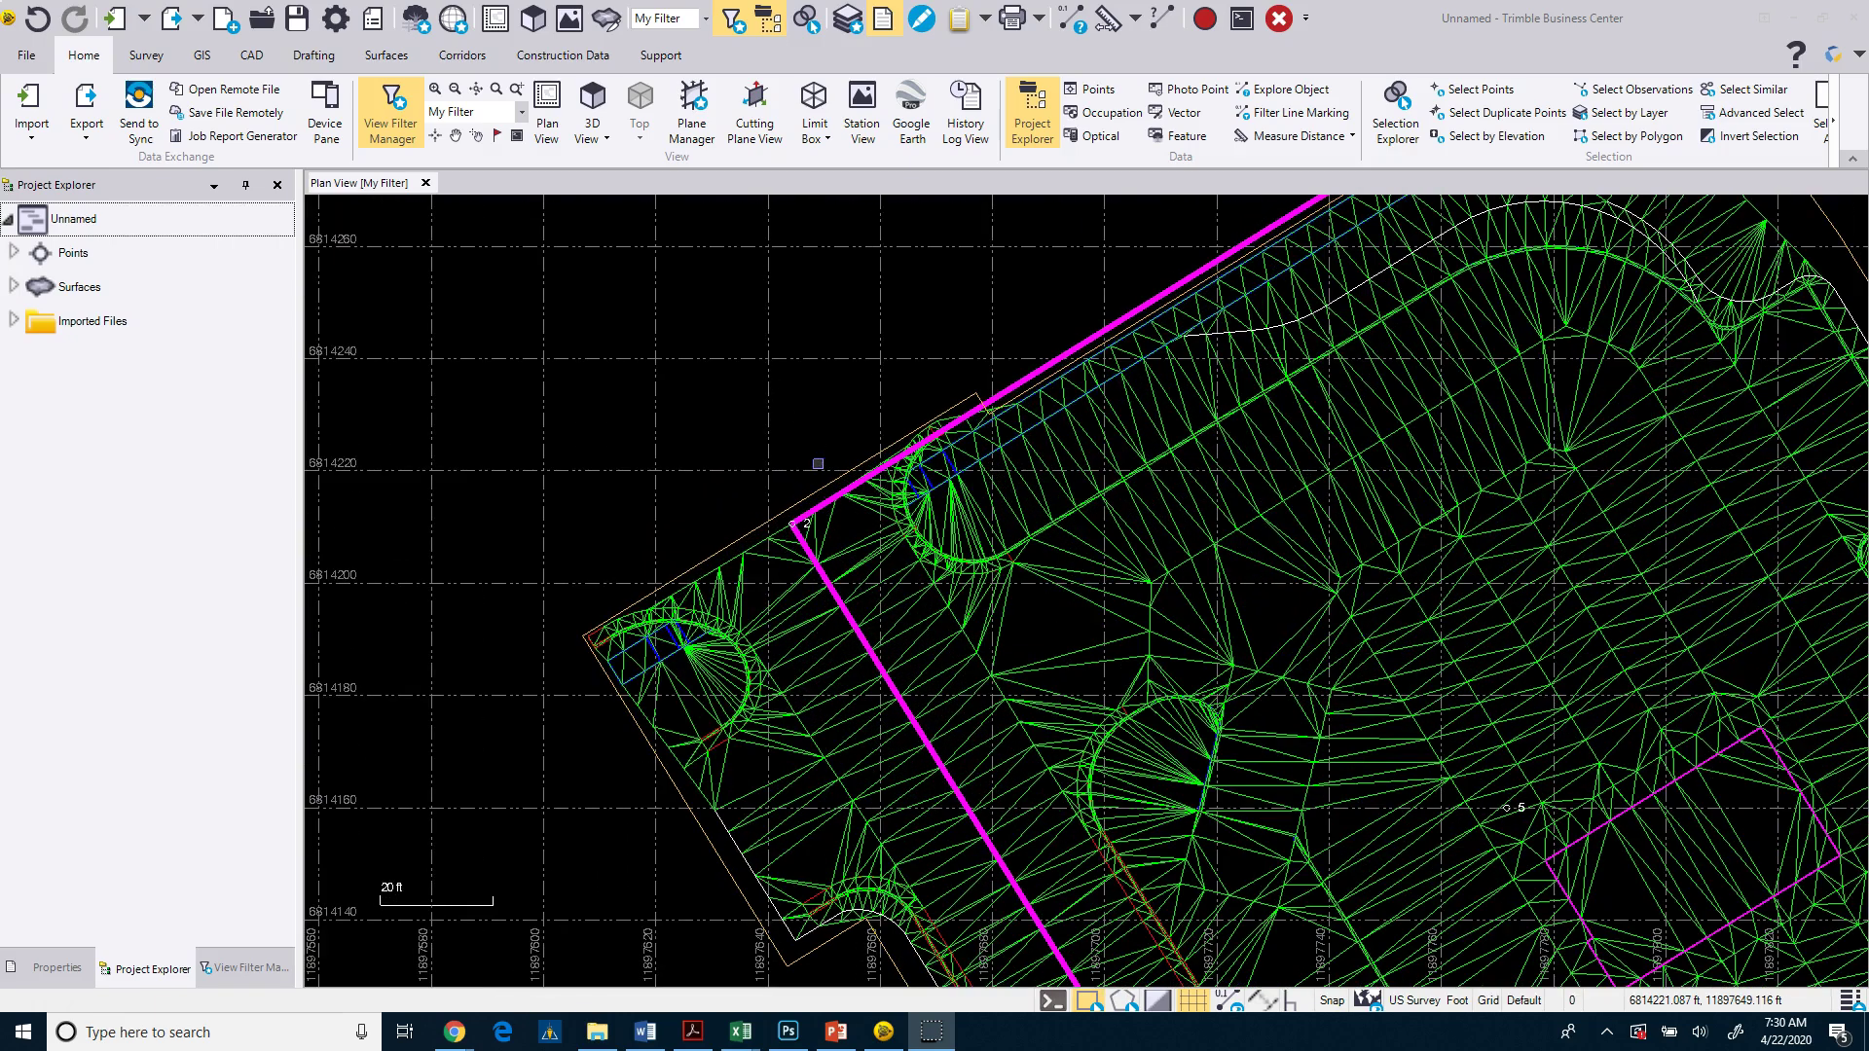
{"action": "scroll", "coordinate": [818, 465], "scroll_direction": "up", "scroll_amount": 1}
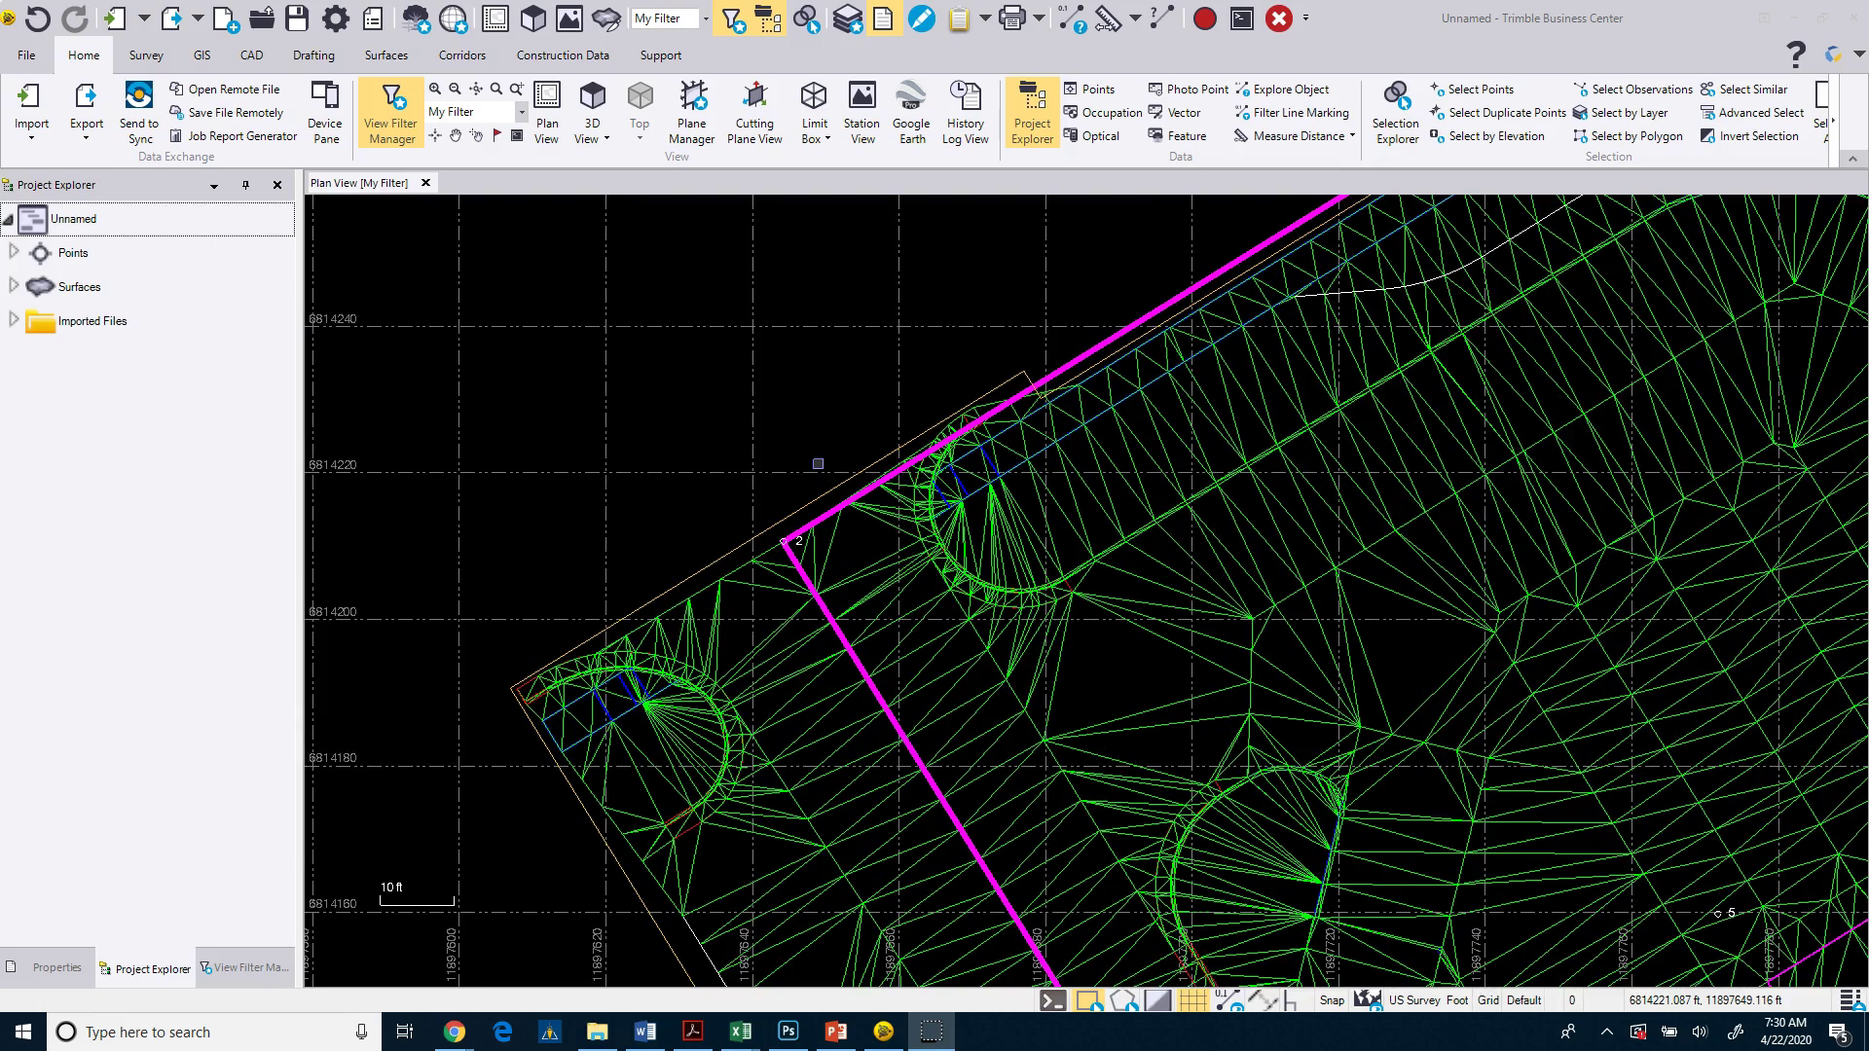
{"action": "scroll", "coordinate": [818, 464], "scroll_direction": "down", "scroll_amount": 6}
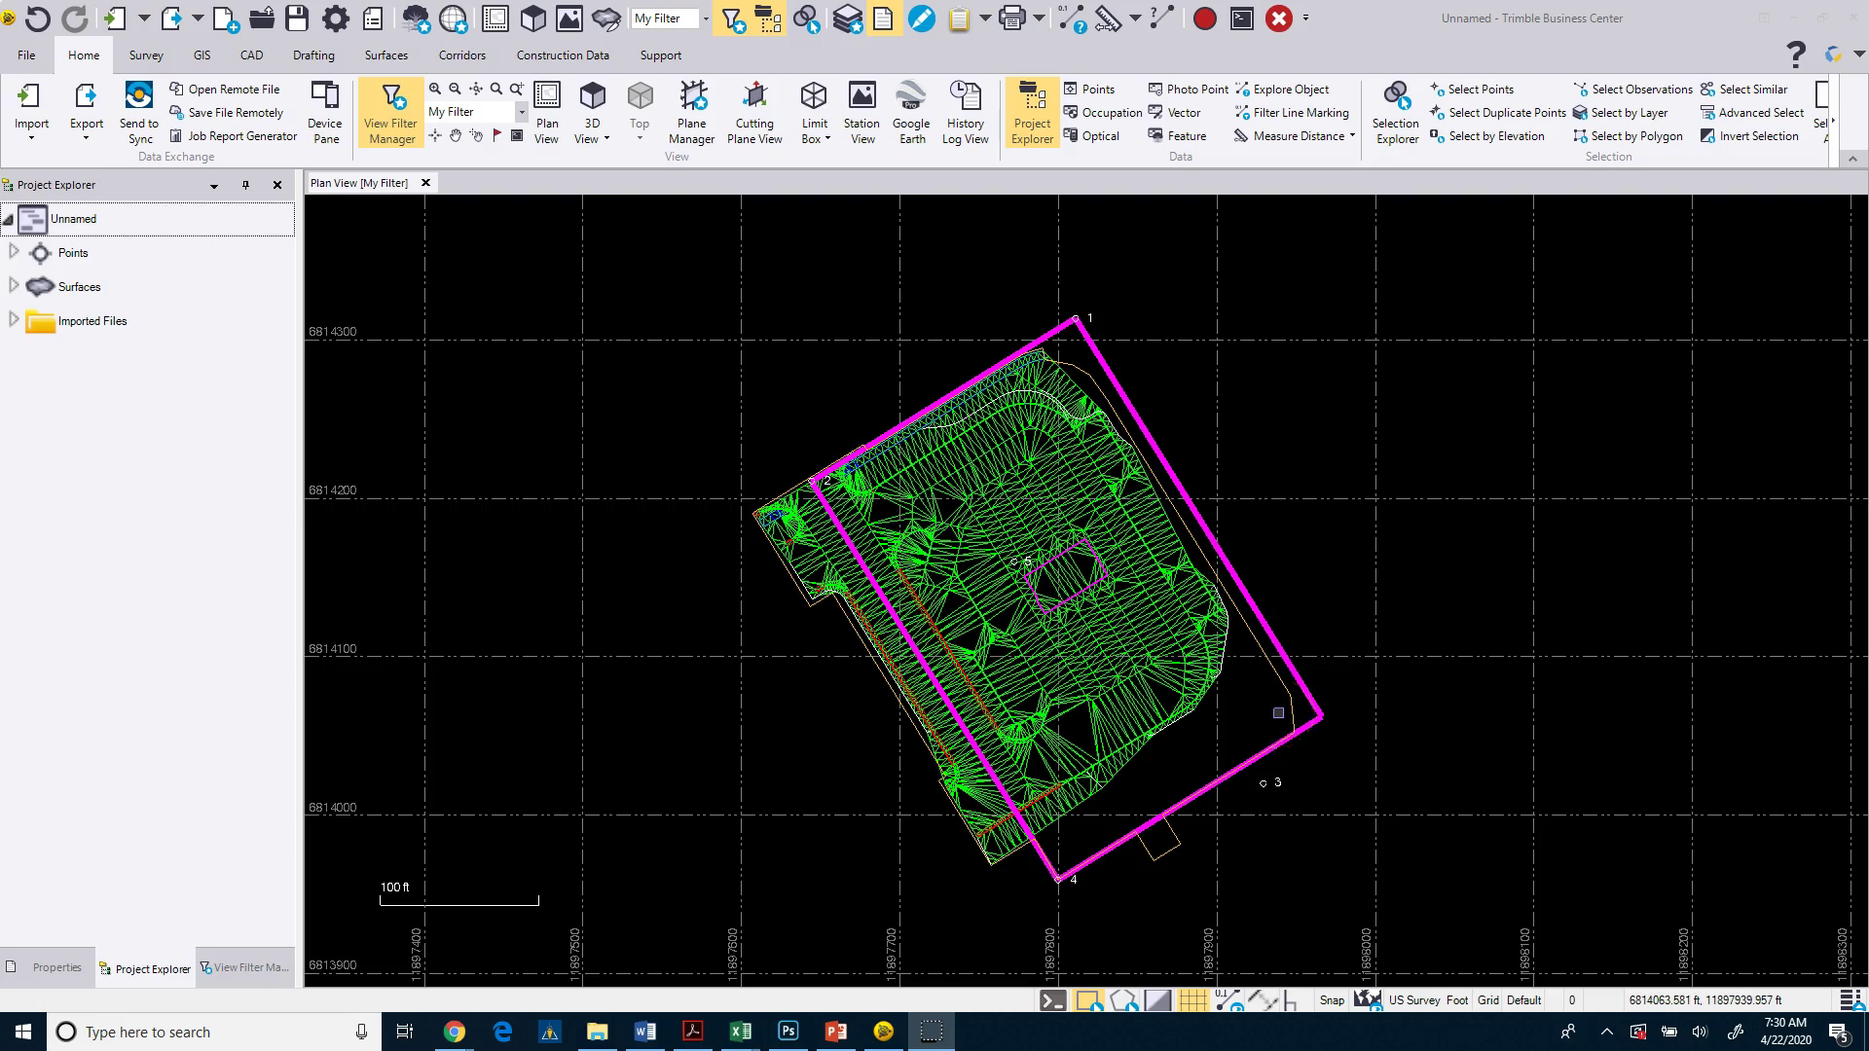
{"action": "scroll", "coordinate": [1278, 712], "scroll_direction": "up", "scroll_amount": 4}
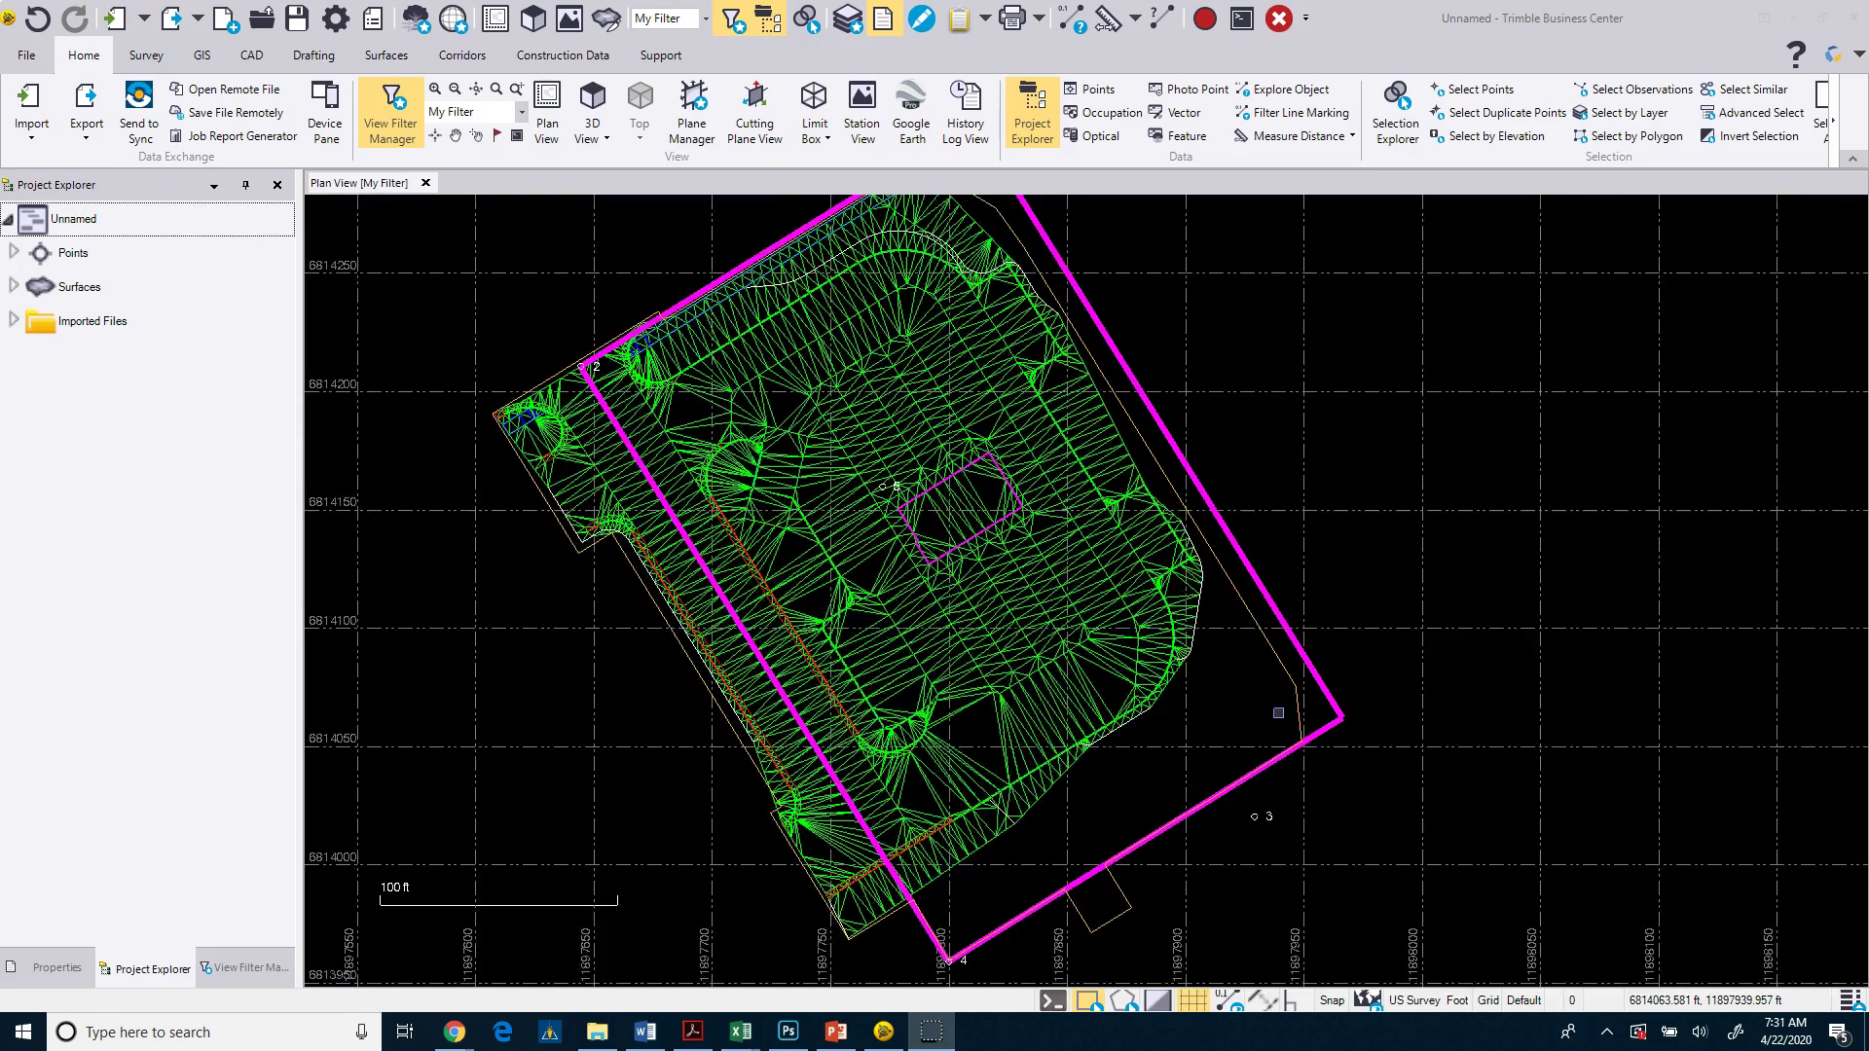
{"action": "scroll", "coordinate": [1278, 712], "scroll_direction": "up", "scroll_amount": 2}
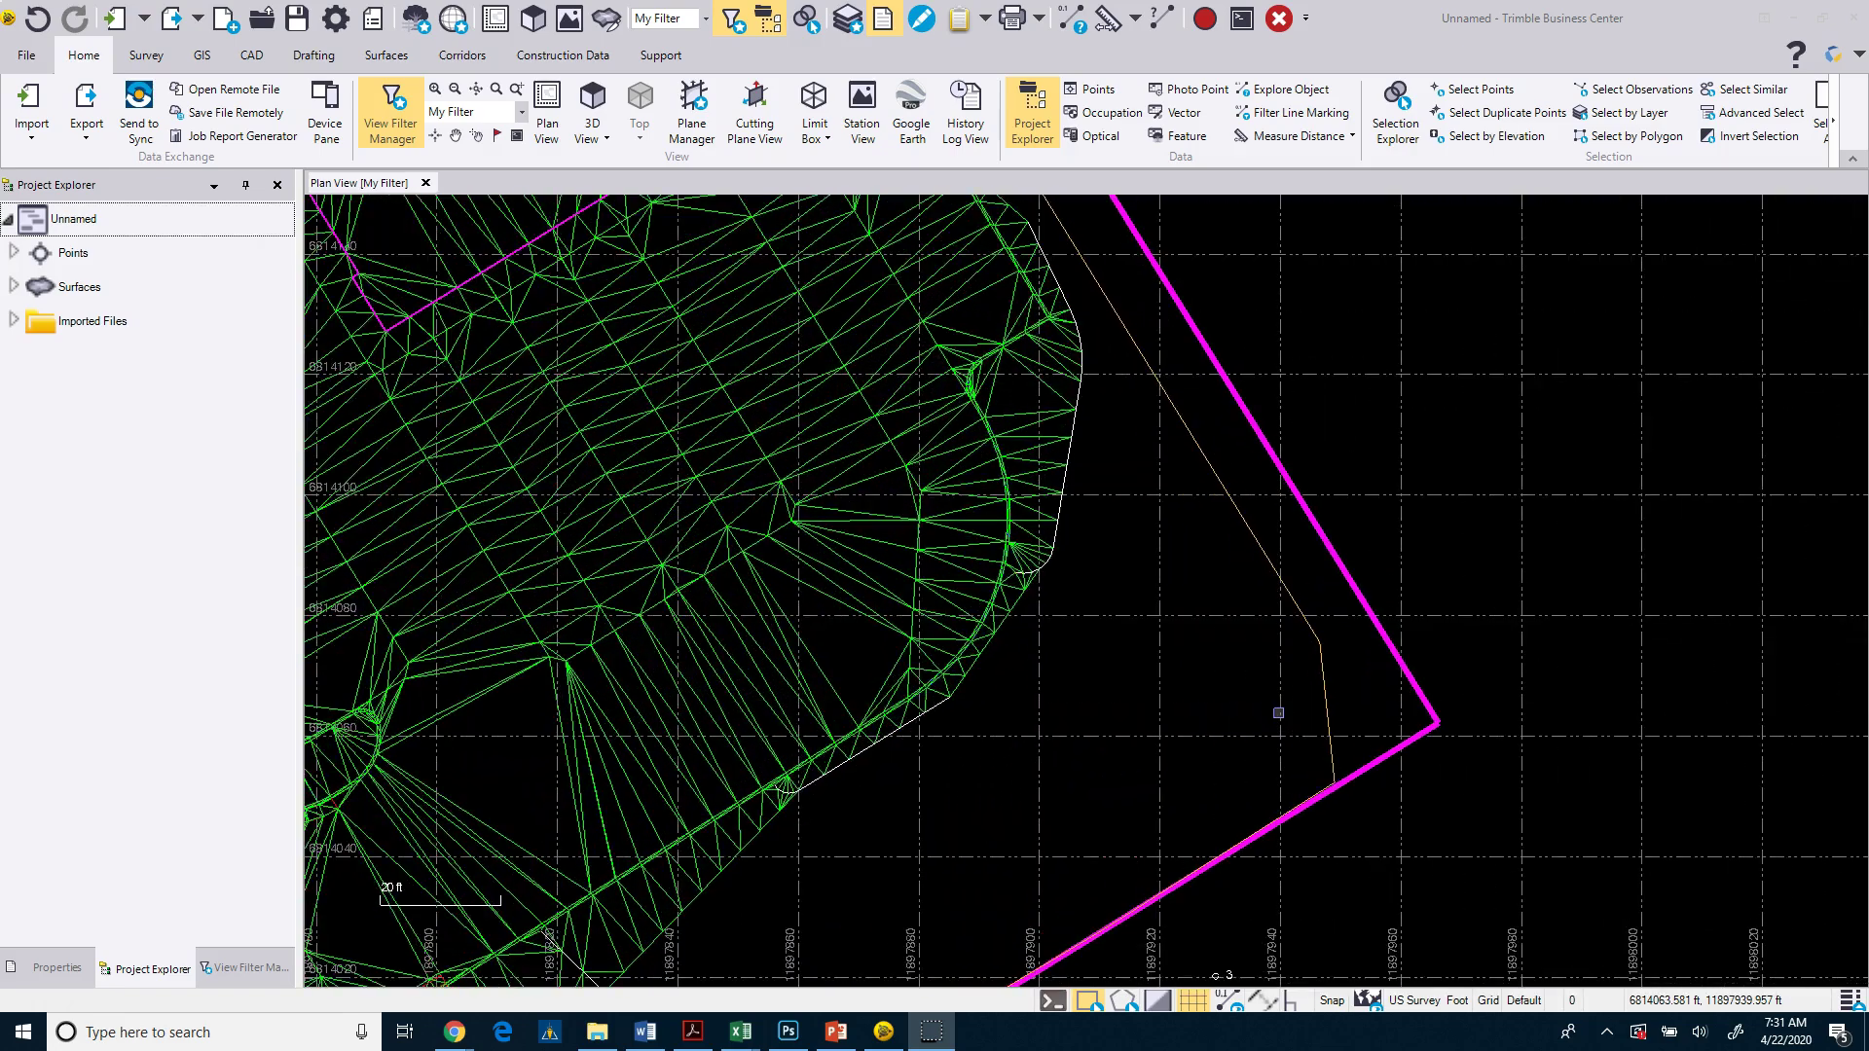
{"action": "scroll", "coordinate": [1277, 713], "scroll_direction": "down", "scroll_amount": 6}
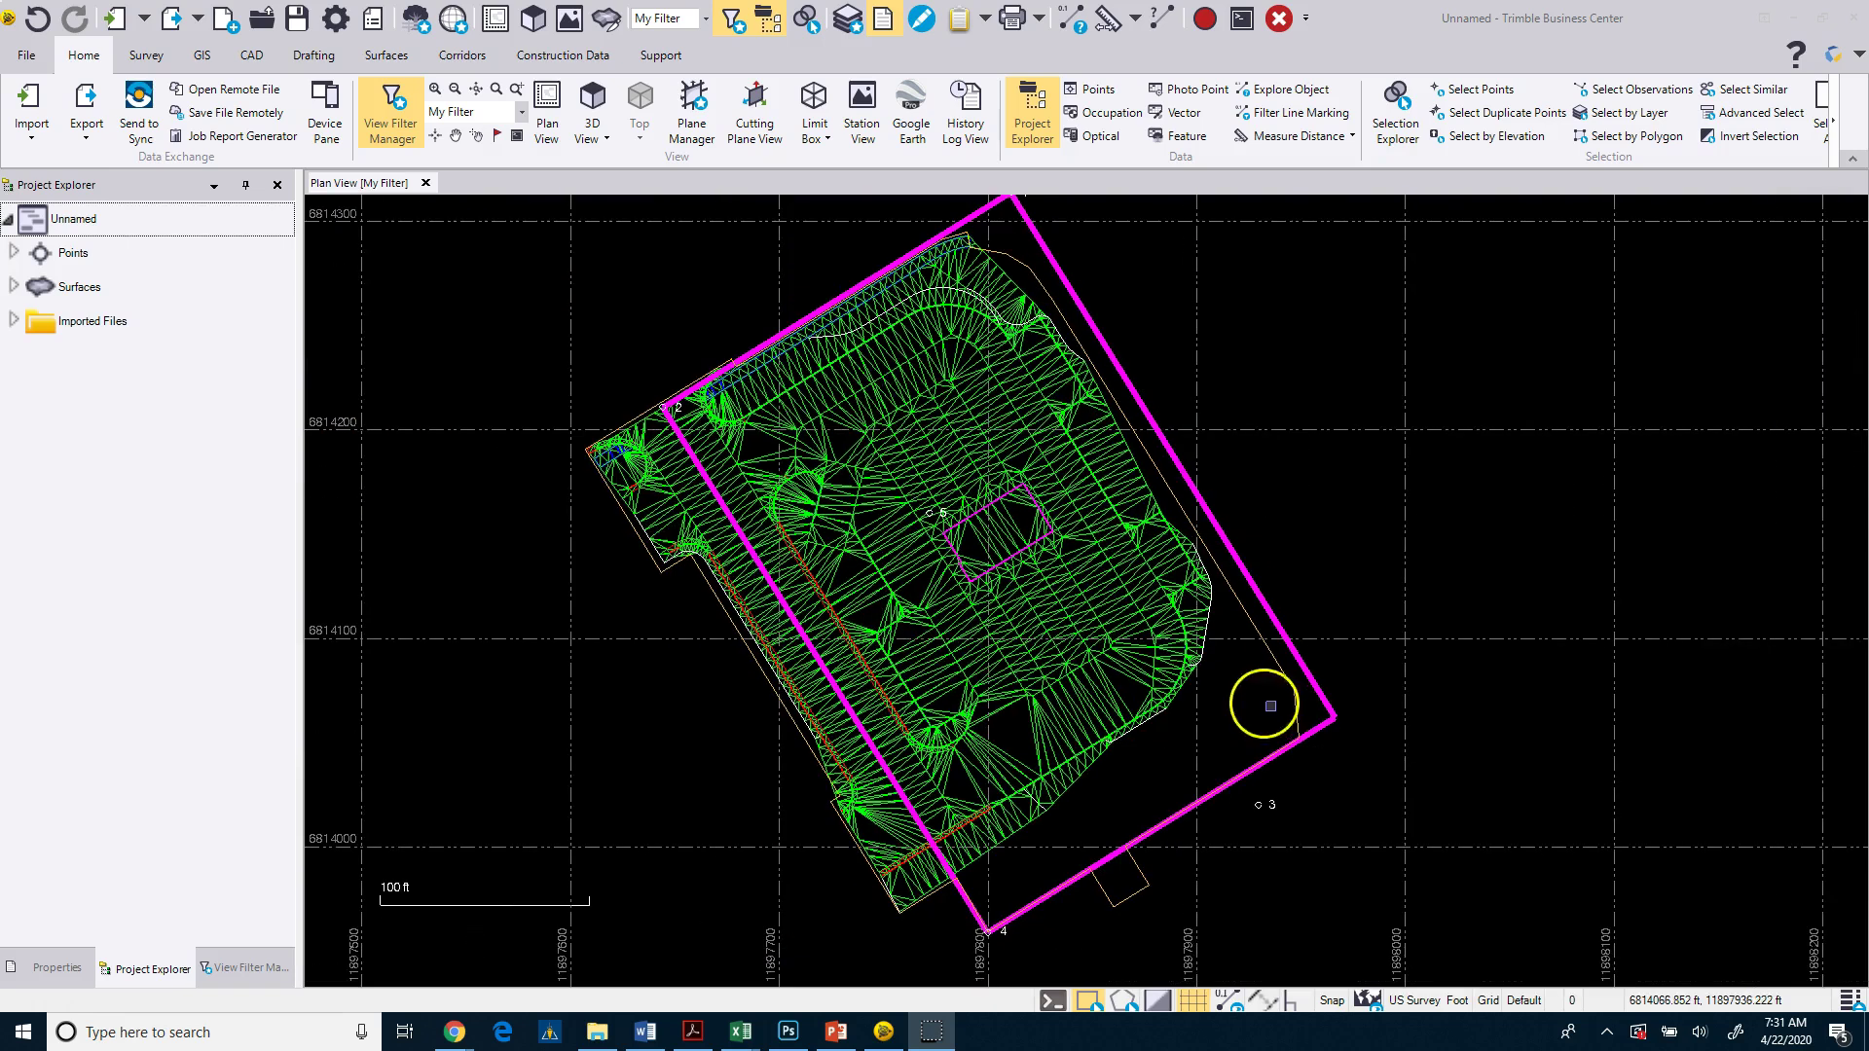
{"action": "scroll", "coordinate": [990, 536], "scroll_direction": "up", "scroll_amount": 6}
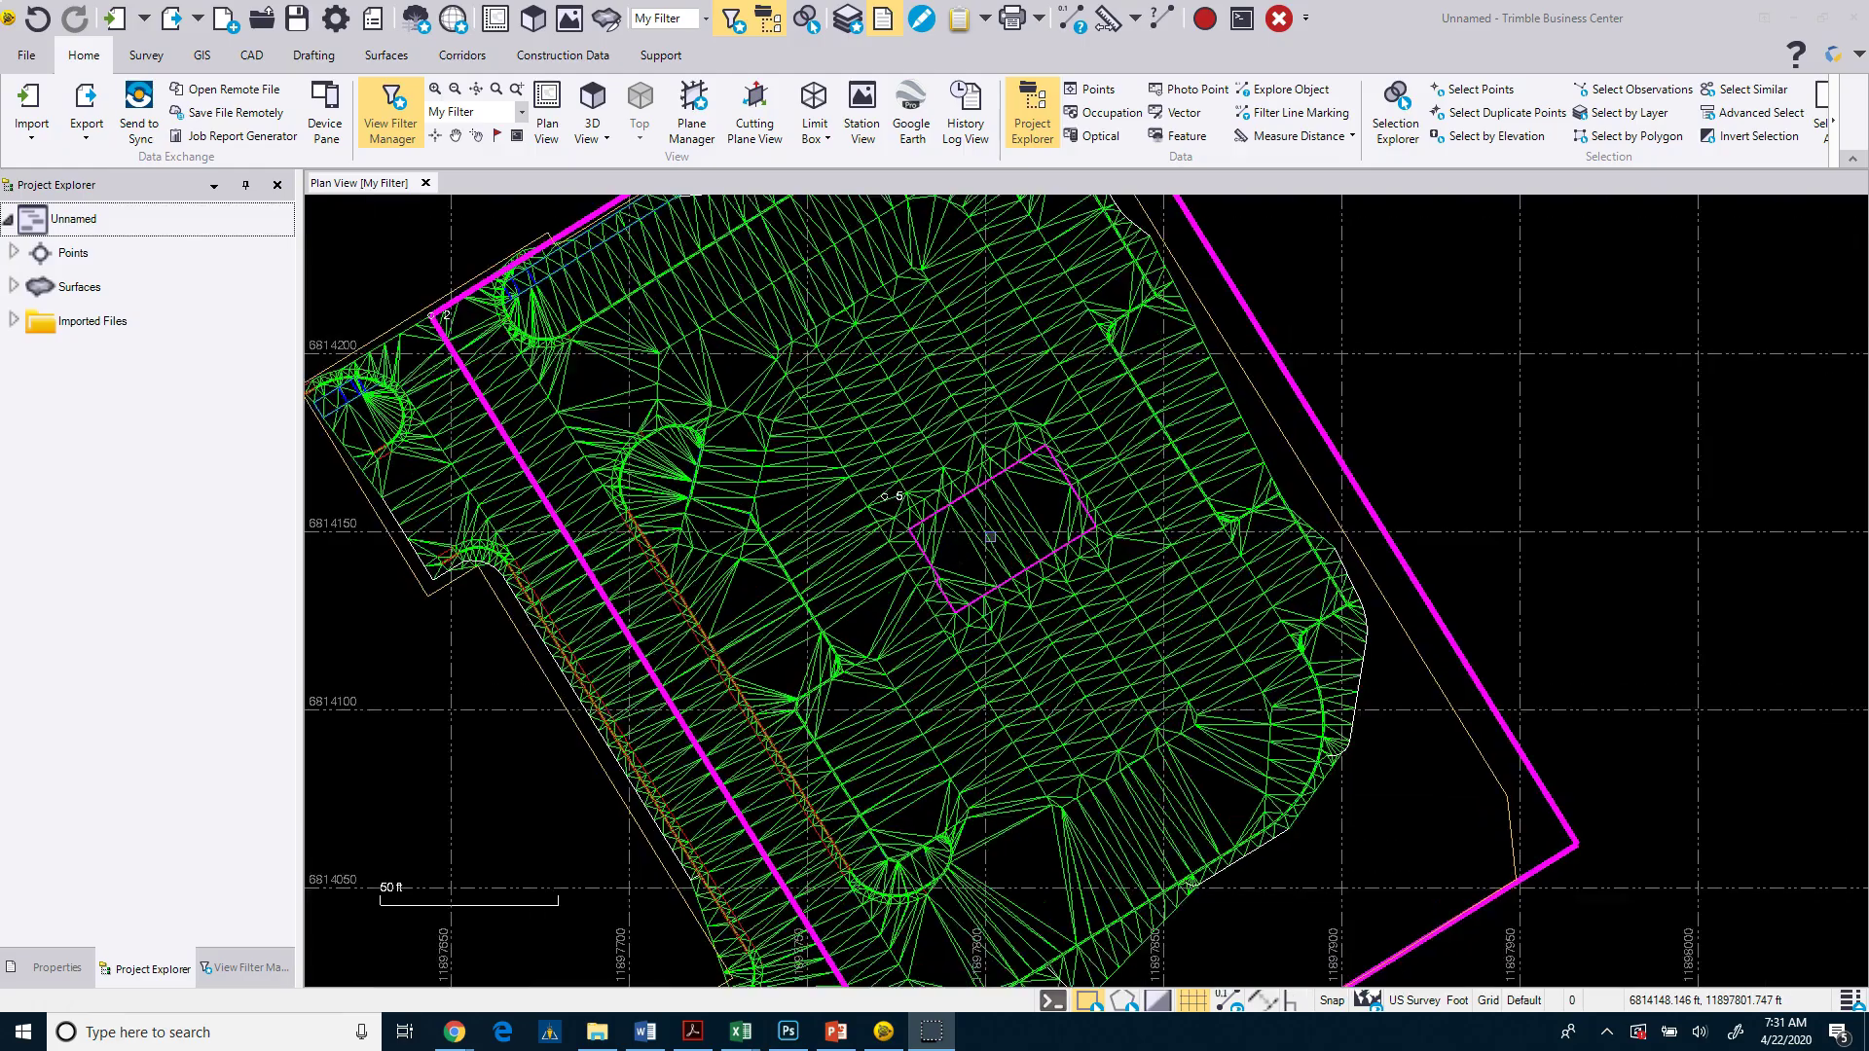
{"action": "scroll", "coordinate": [990, 536], "scroll_direction": "down", "scroll_amount": 6}
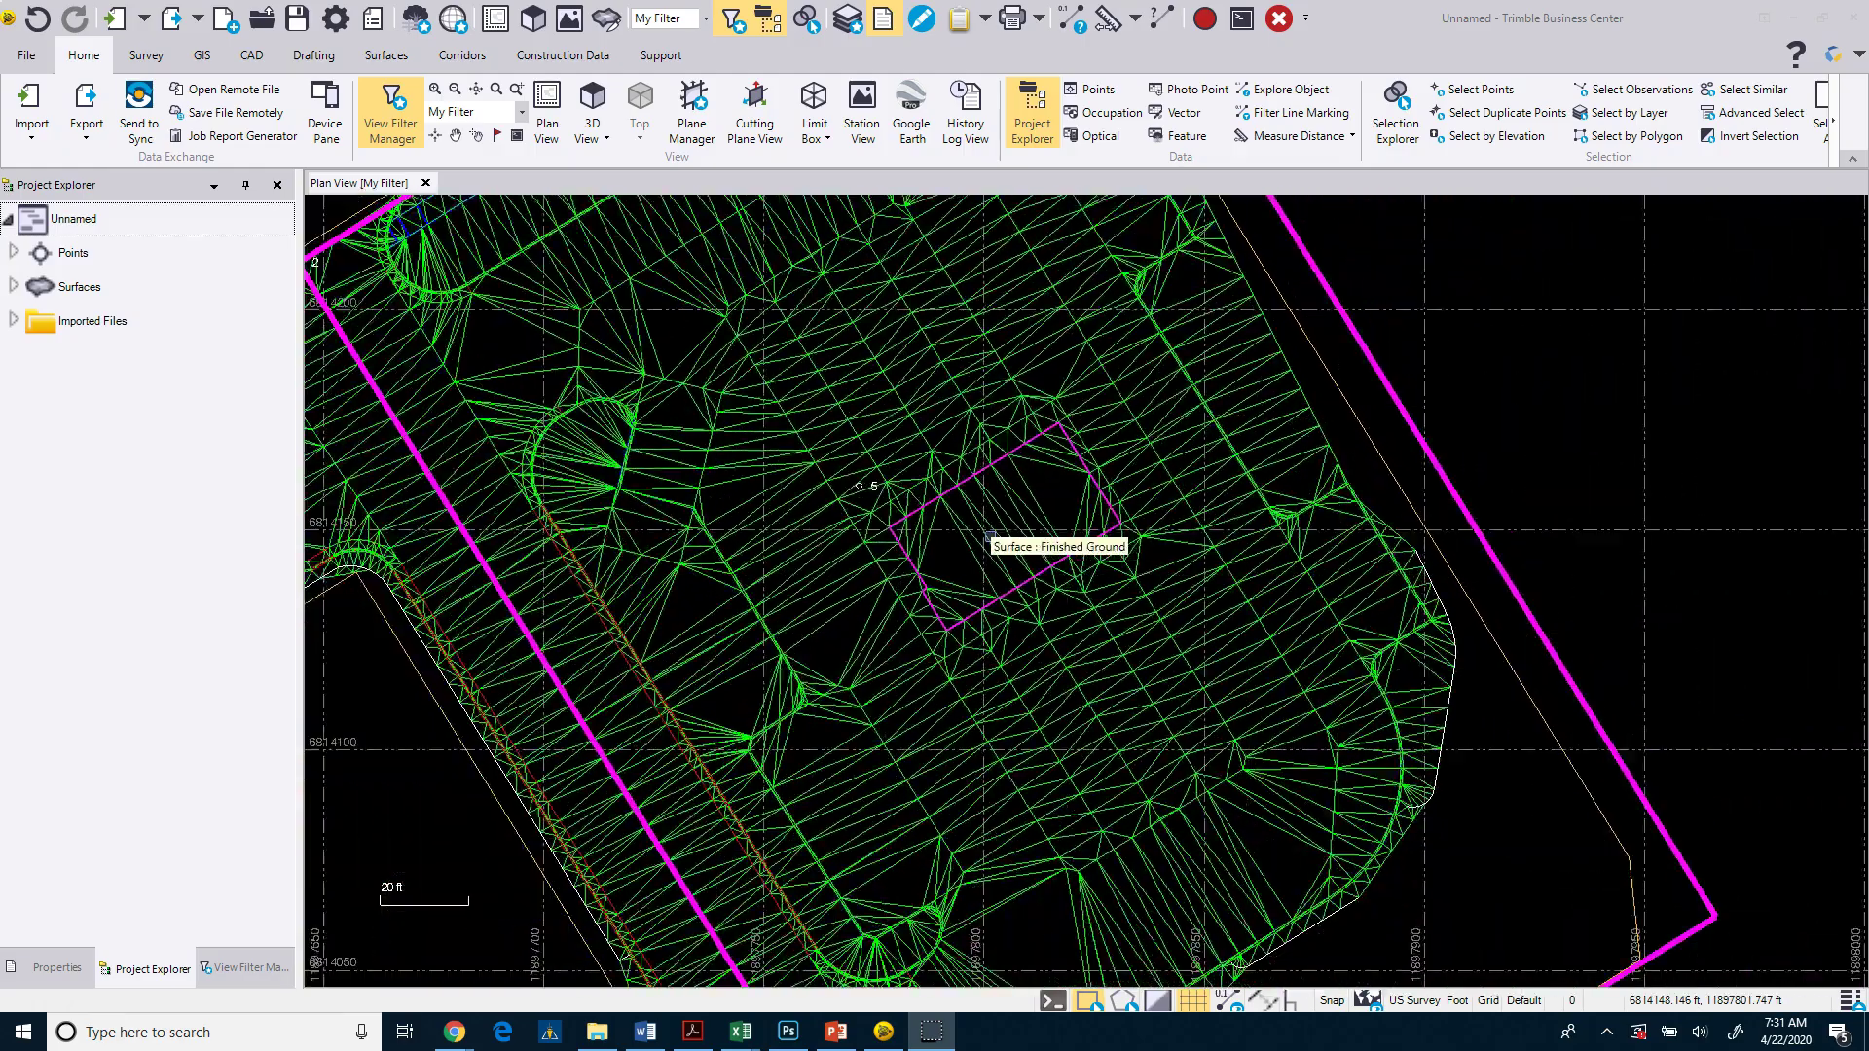
{"action": "scroll", "coordinate": [990, 536], "scroll_direction": "down", "scroll_amount": 1}
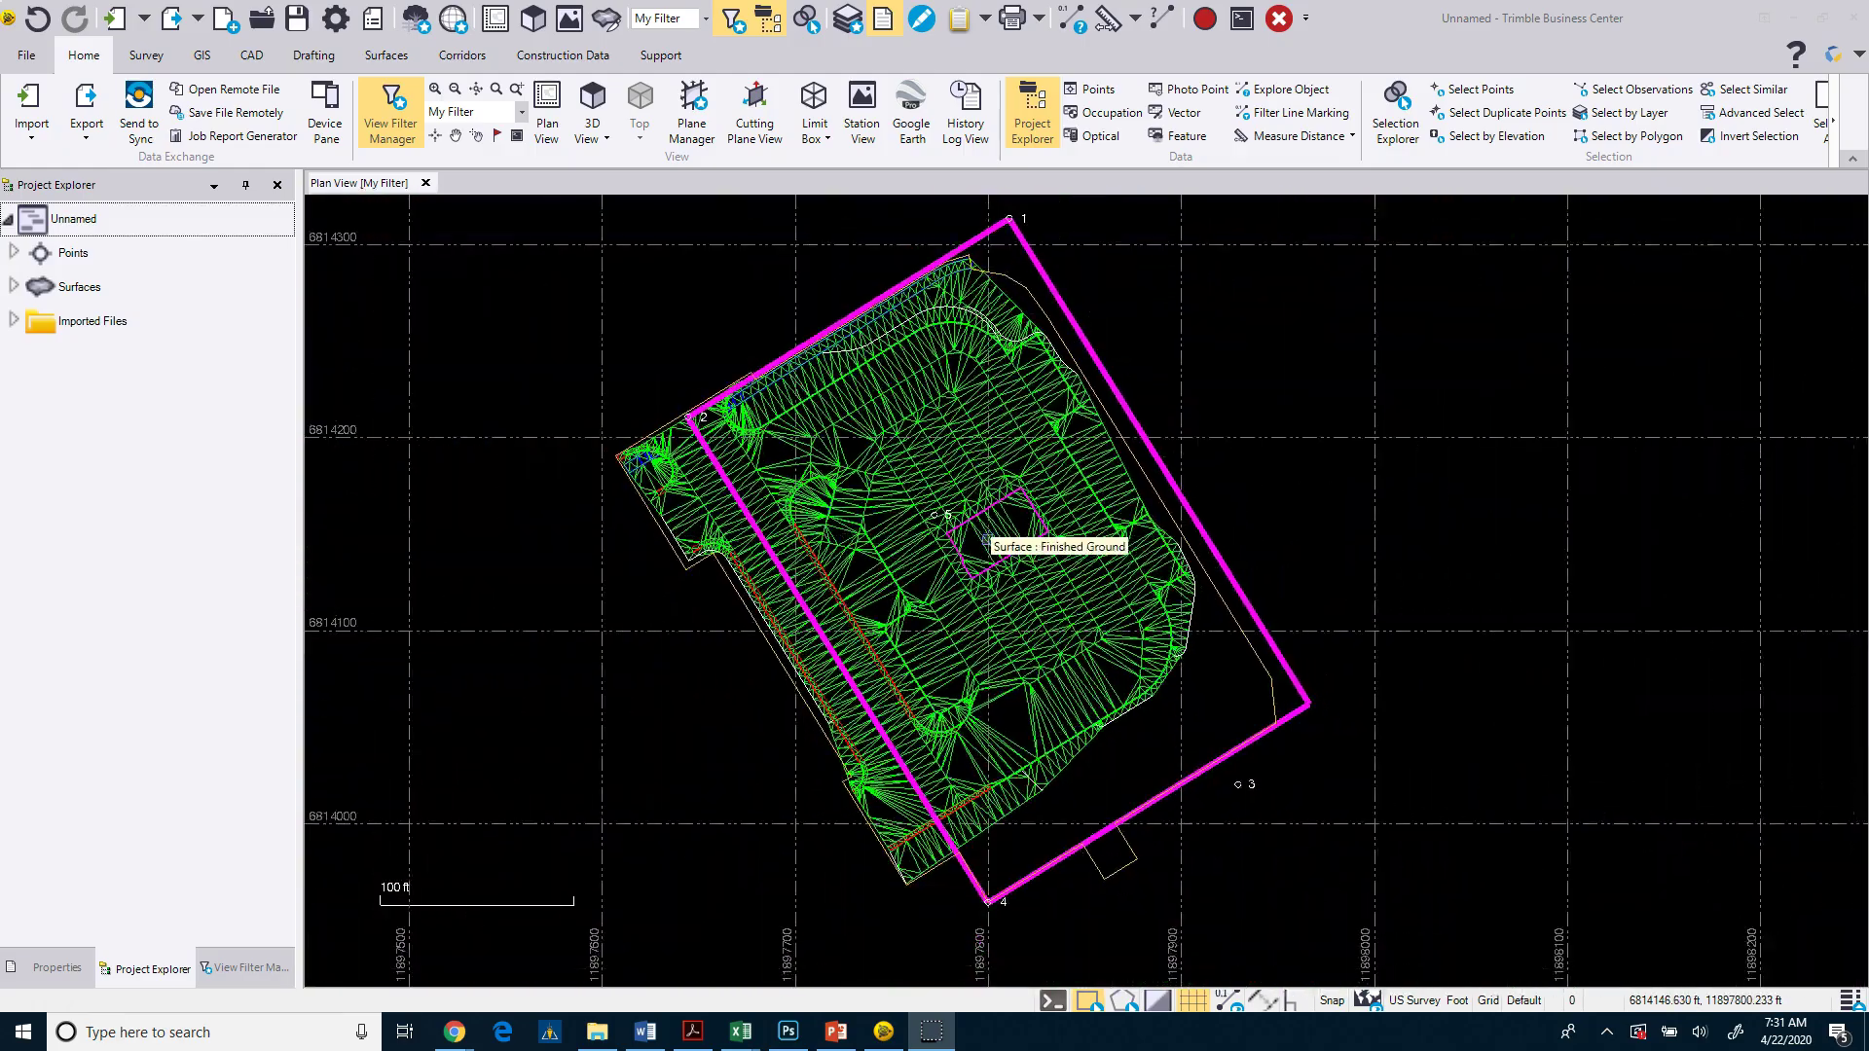
{"action": "scroll", "coordinate": [986, 540], "scroll_direction": "up", "scroll_amount": 8}
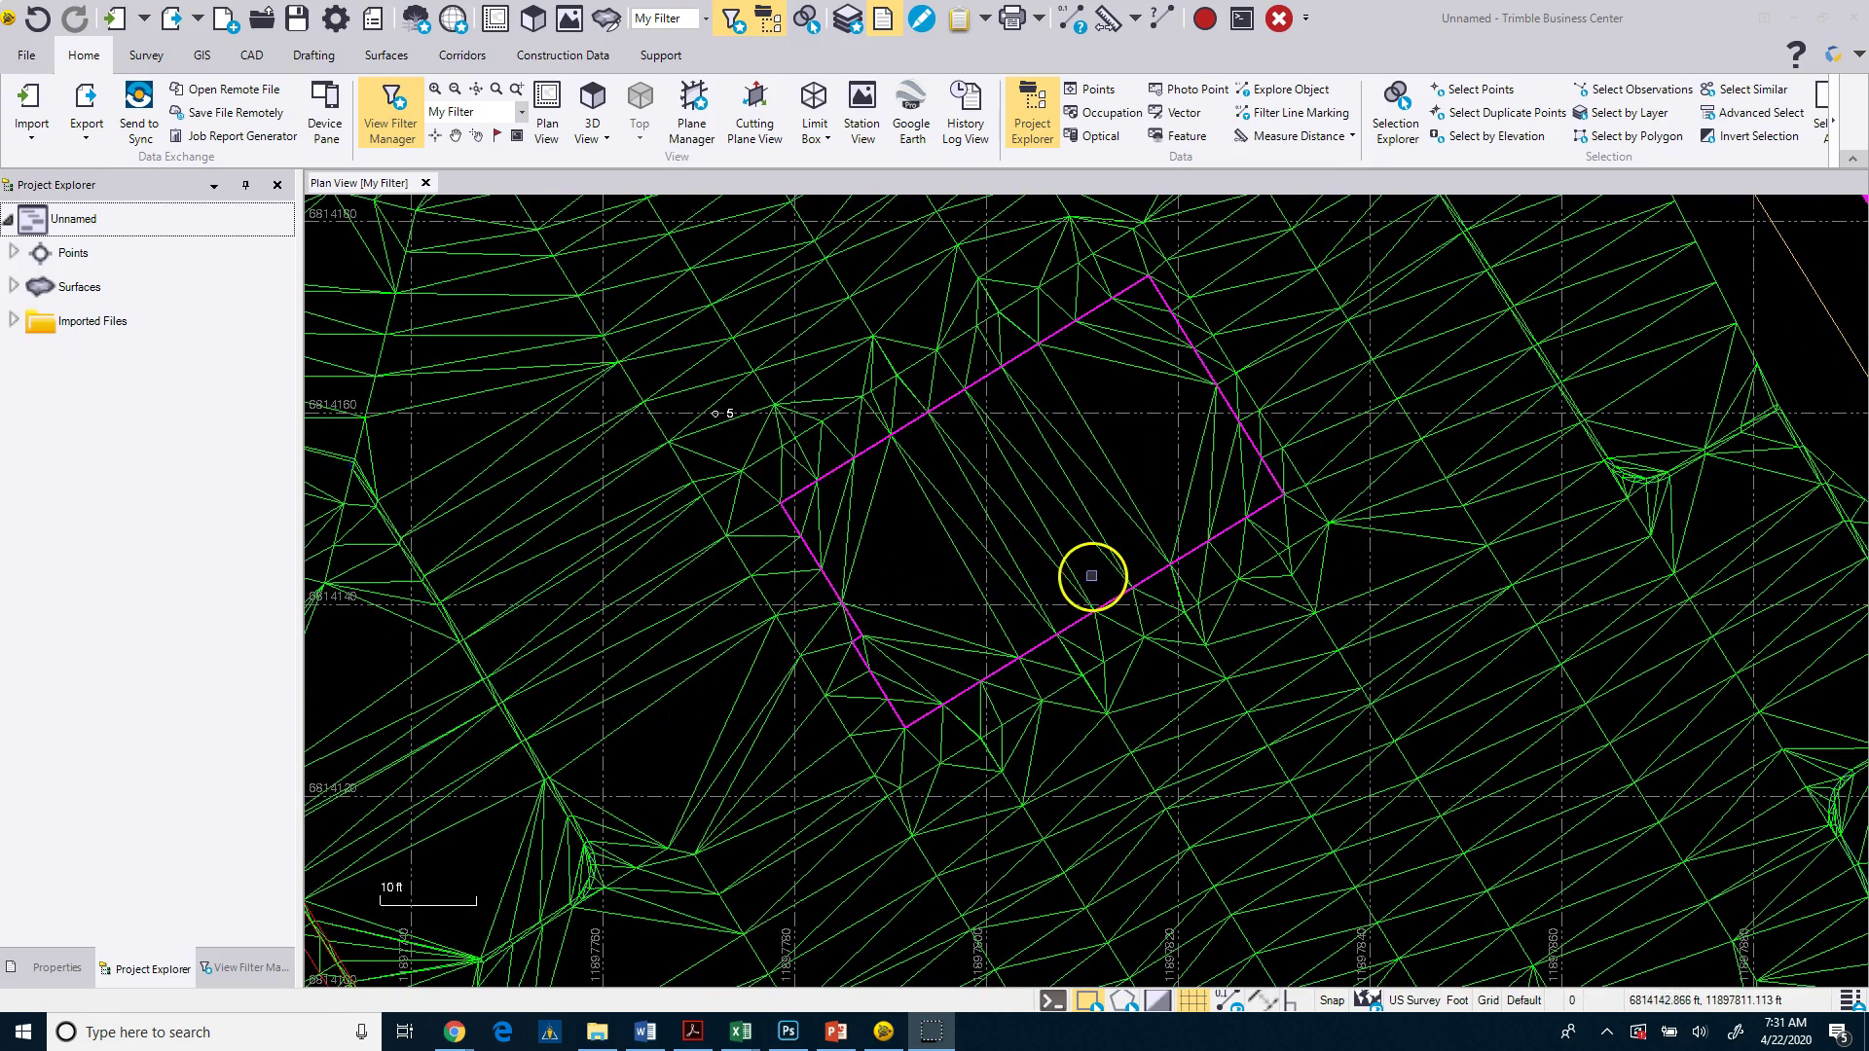
Pan along the surface's lower-right and upper curved edges, then zoom back out to the whole site
{"action": "middle_click", "coordinate": [927, 503]}
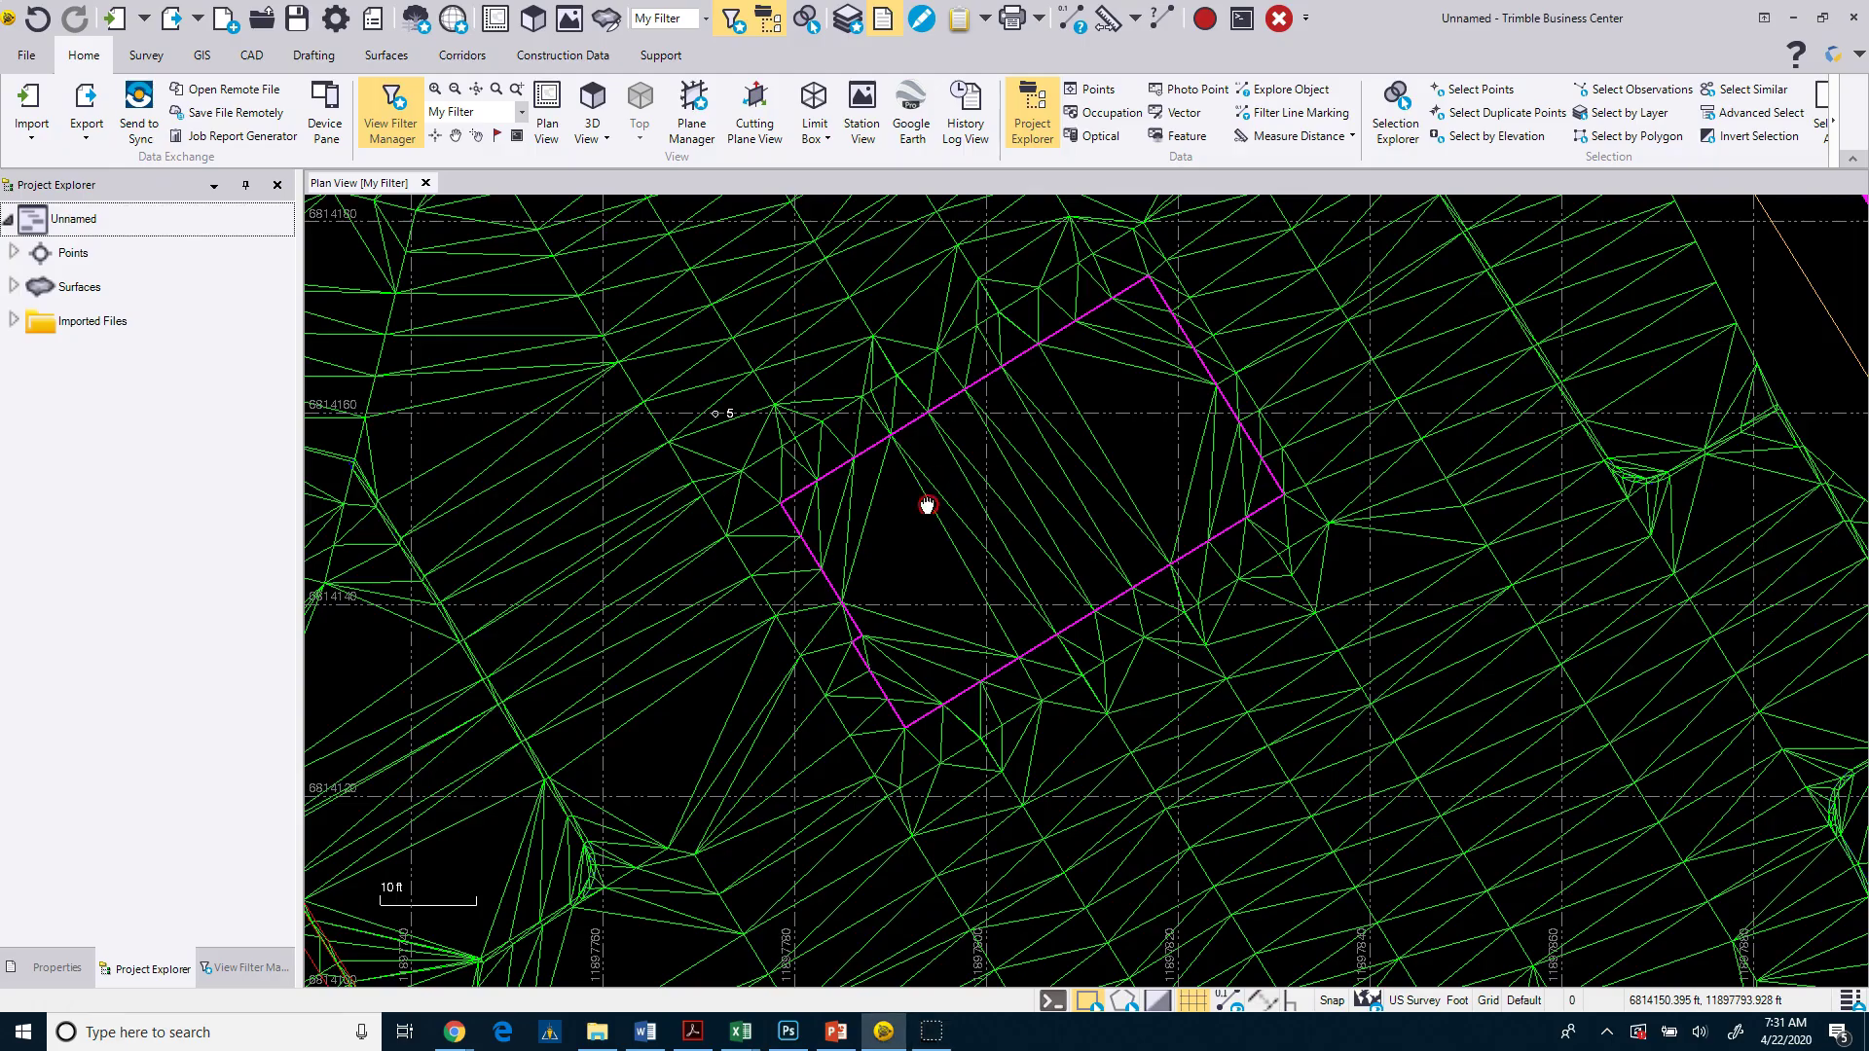
{"action": "middle_click_drag", "start_coordinate": [927, 503], "coordinate": [1672, 667]}
{"action": "scroll", "coordinate": [1024, 645], "scroll_direction": "down", "scroll_amount": 3}
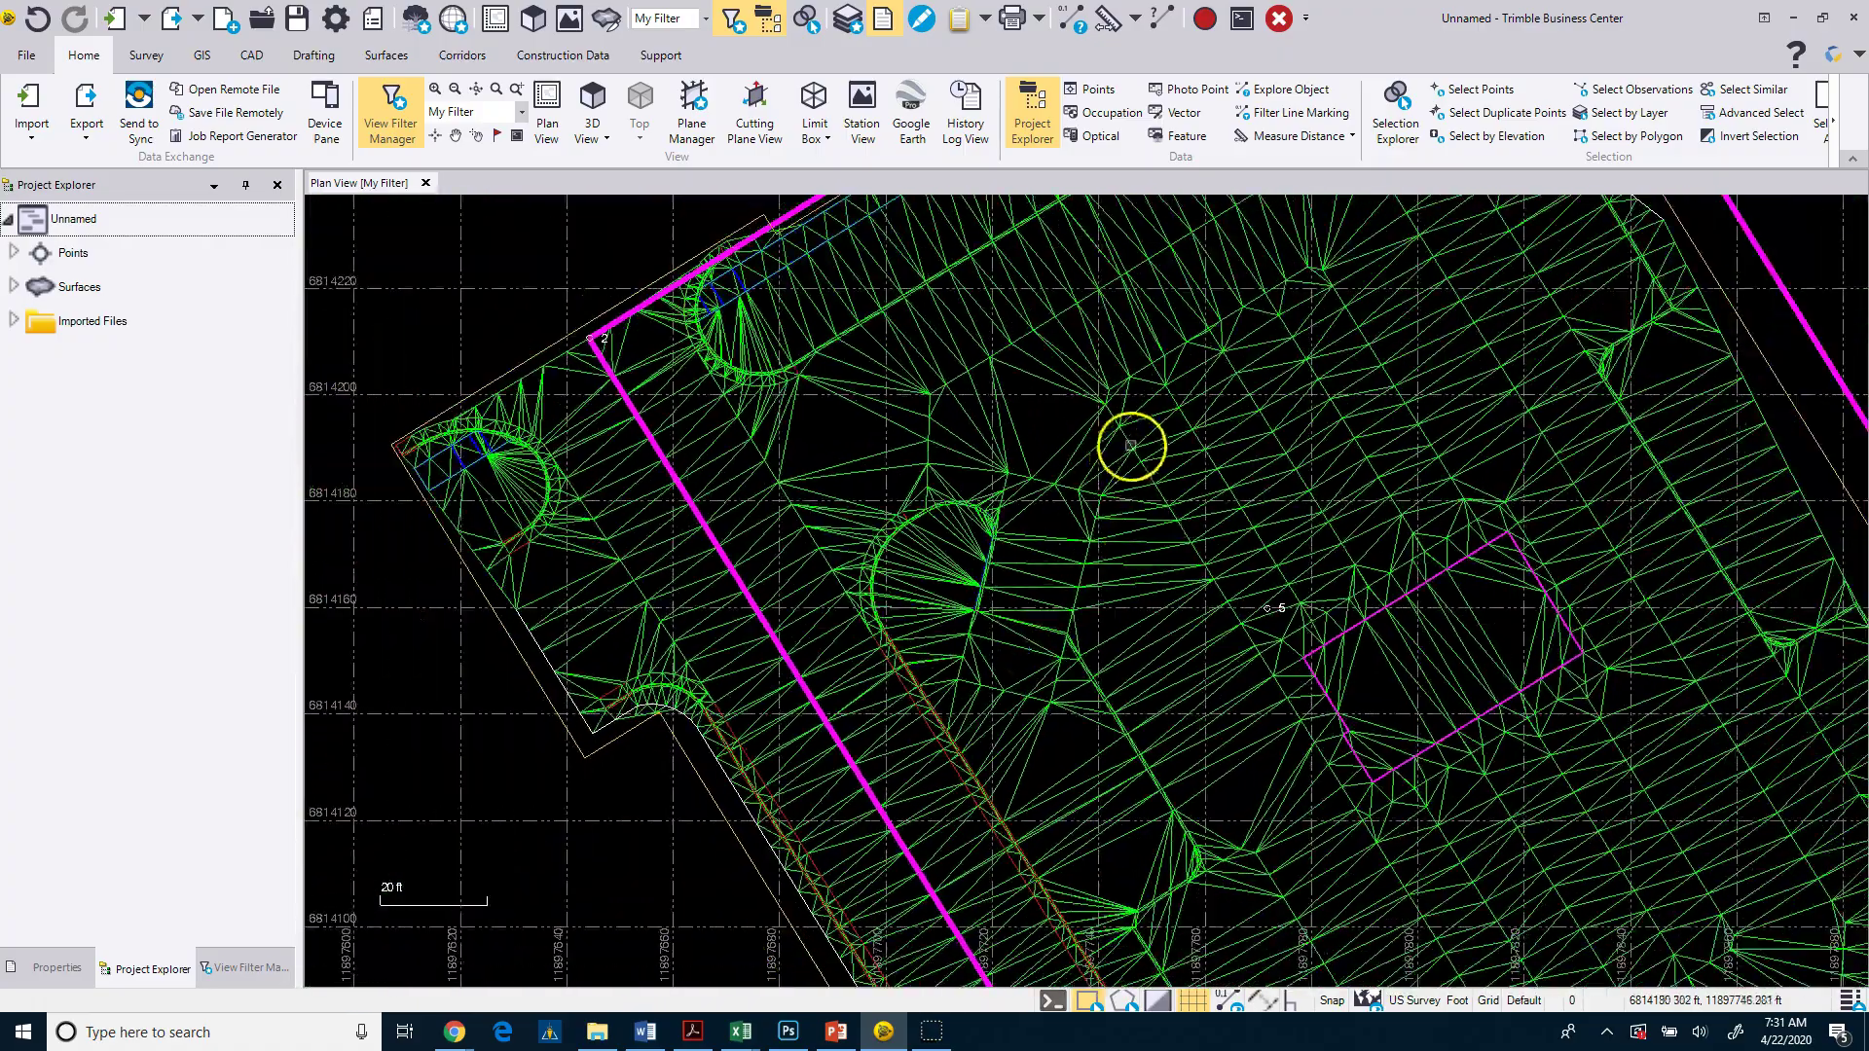
{"action": "middle_click_drag", "start_coordinate": [1131, 446], "coordinate": [902, 736]}
{"action": "scroll", "coordinate": [1074, 498], "scroll_direction": "up", "scroll_amount": 2}
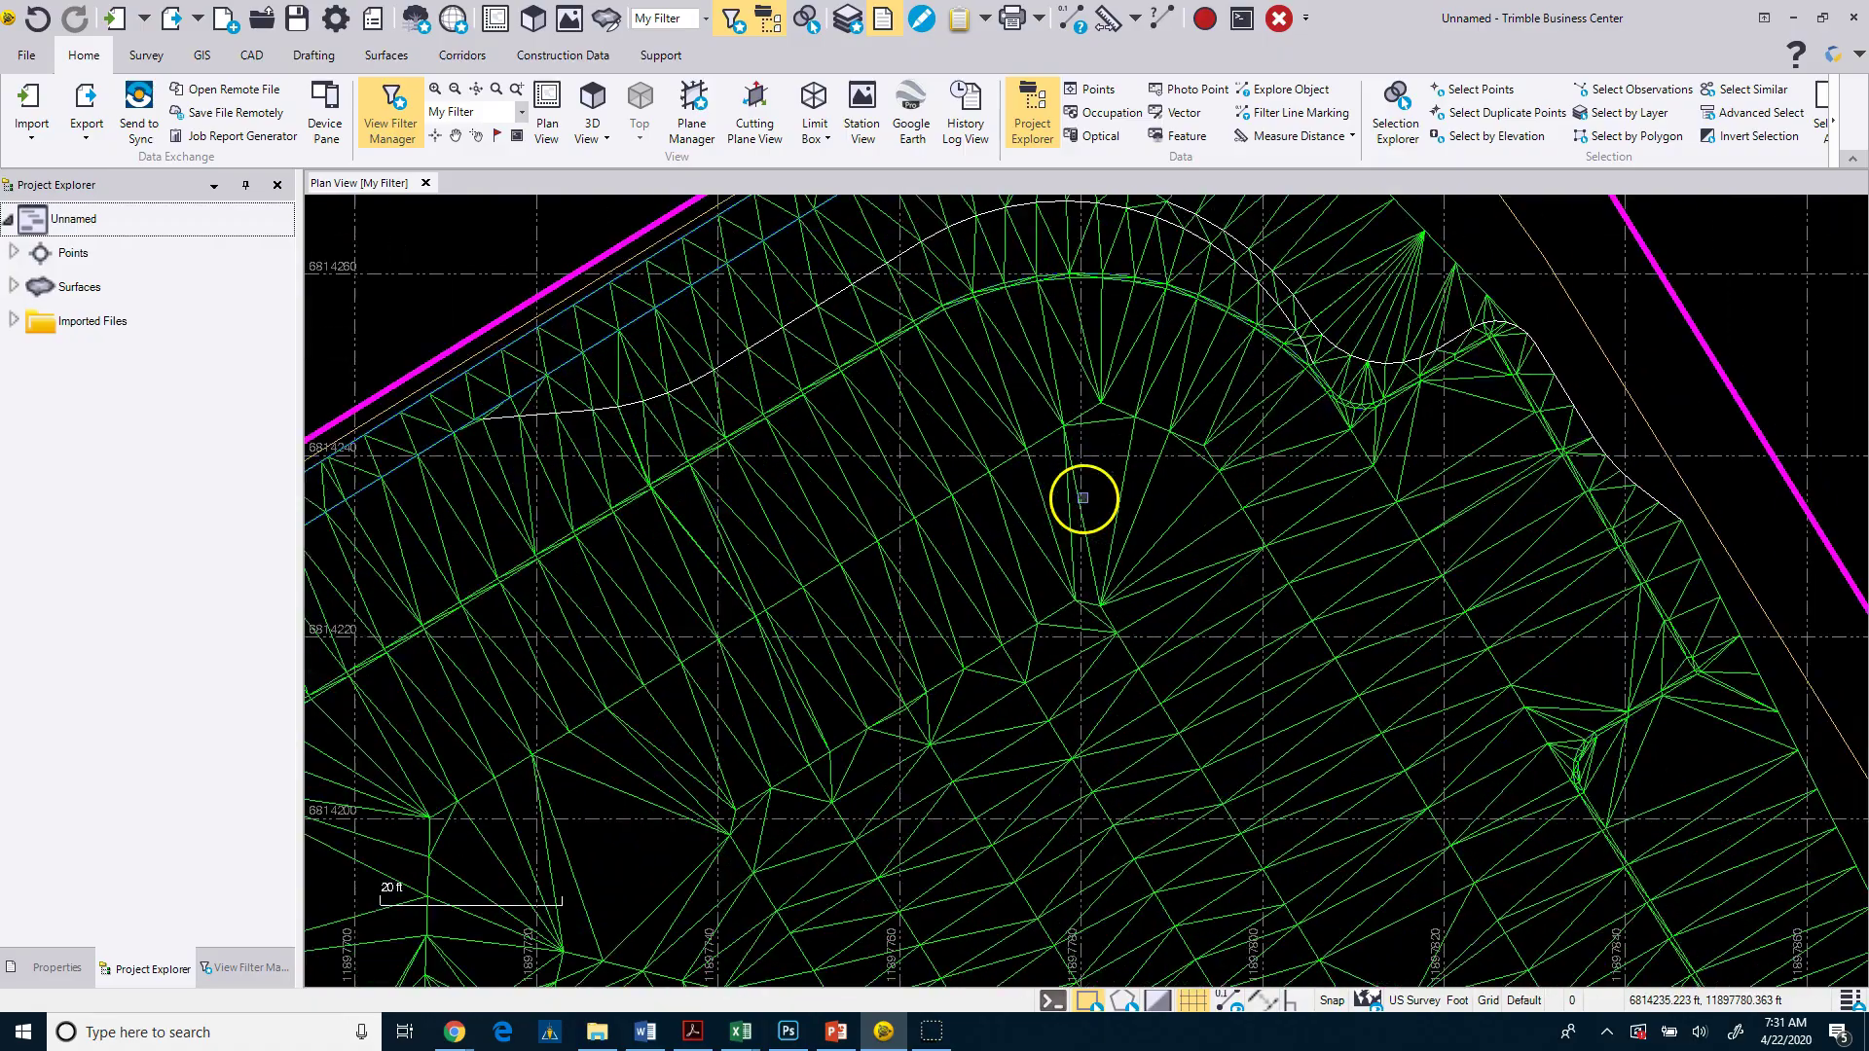
{"action": "scroll", "coordinate": [1080, 496], "scroll_direction": "down", "scroll_amount": 2}
{"action": "scroll", "coordinate": [1078, 498], "scroll_direction": "up", "scroll_amount": 1}
{"action": "middle_click_drag", "start_coordinate": [1076, 500], "coordinate": [1055, 442]}
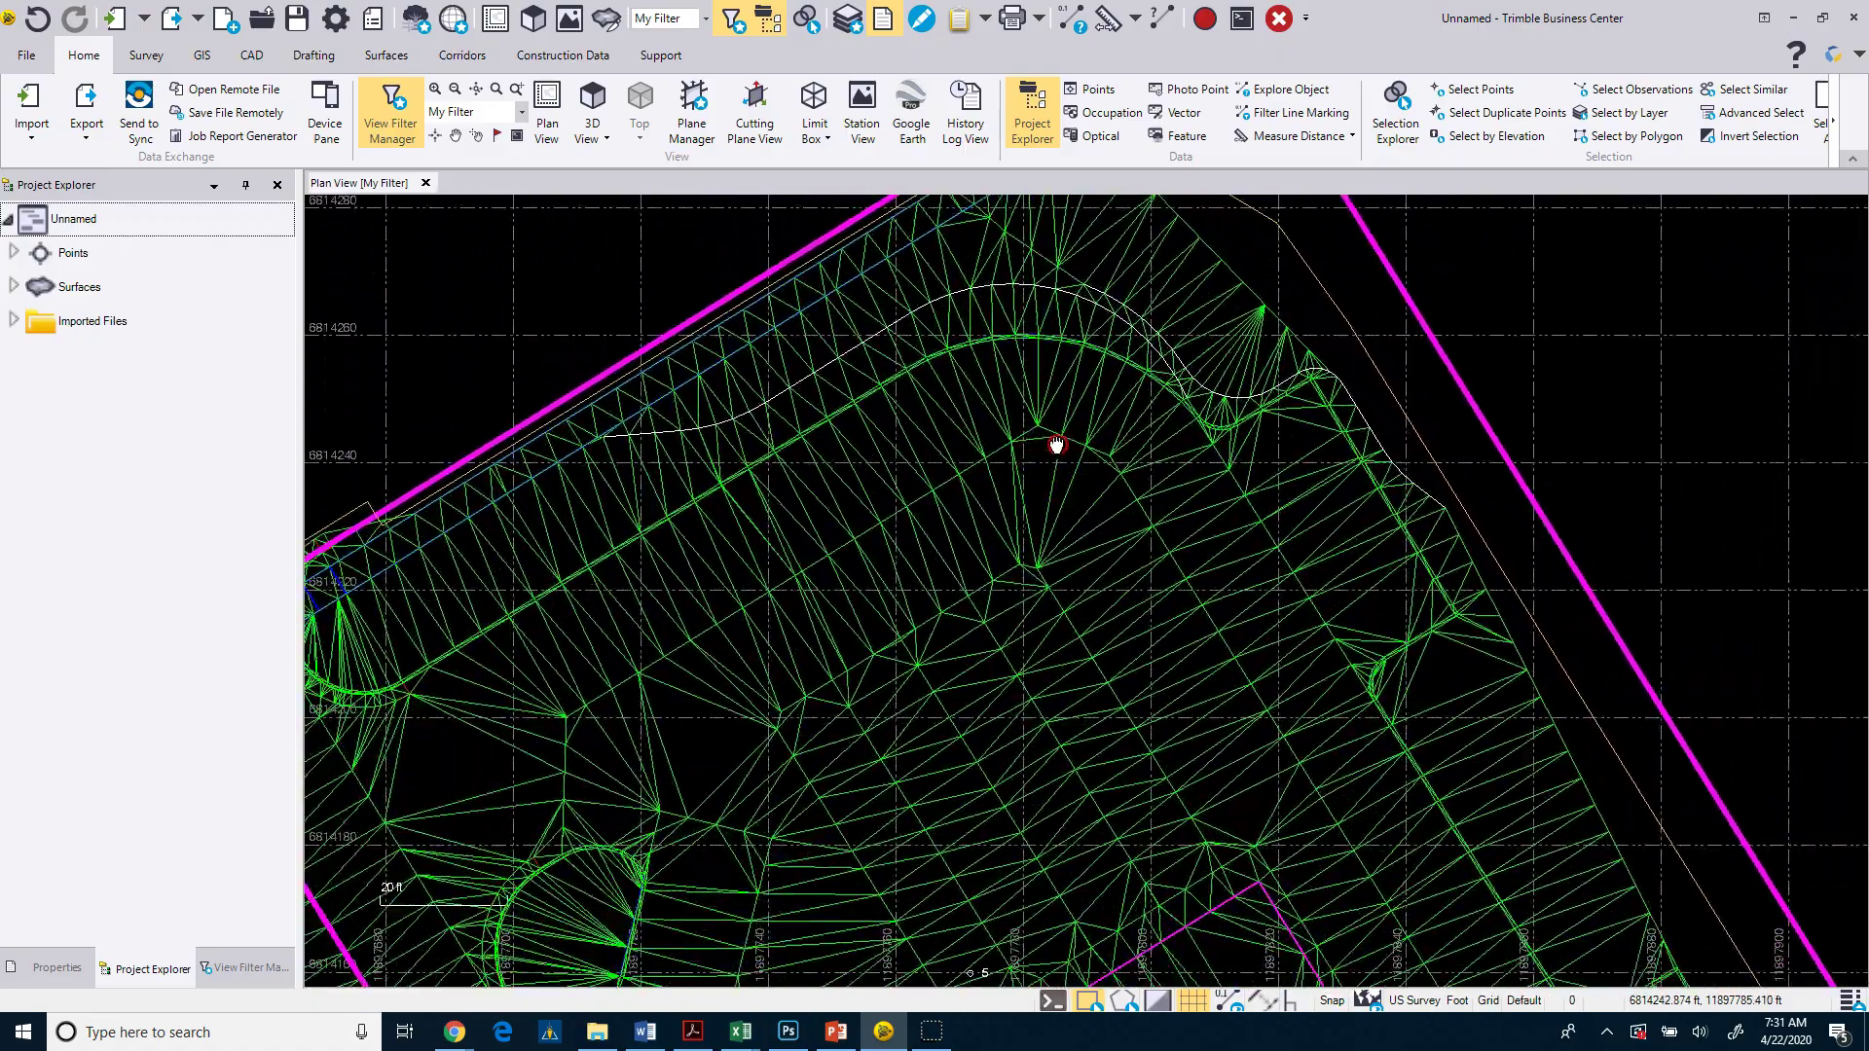
{"action": "scroll", "coordinate": [1055, 513], "scroll_direction": "down", "scroll_amount": 3}
{"action": "scroll", "coordinate": [1017, 451], "scroll_direction": "up", "scroll_amount": 4}
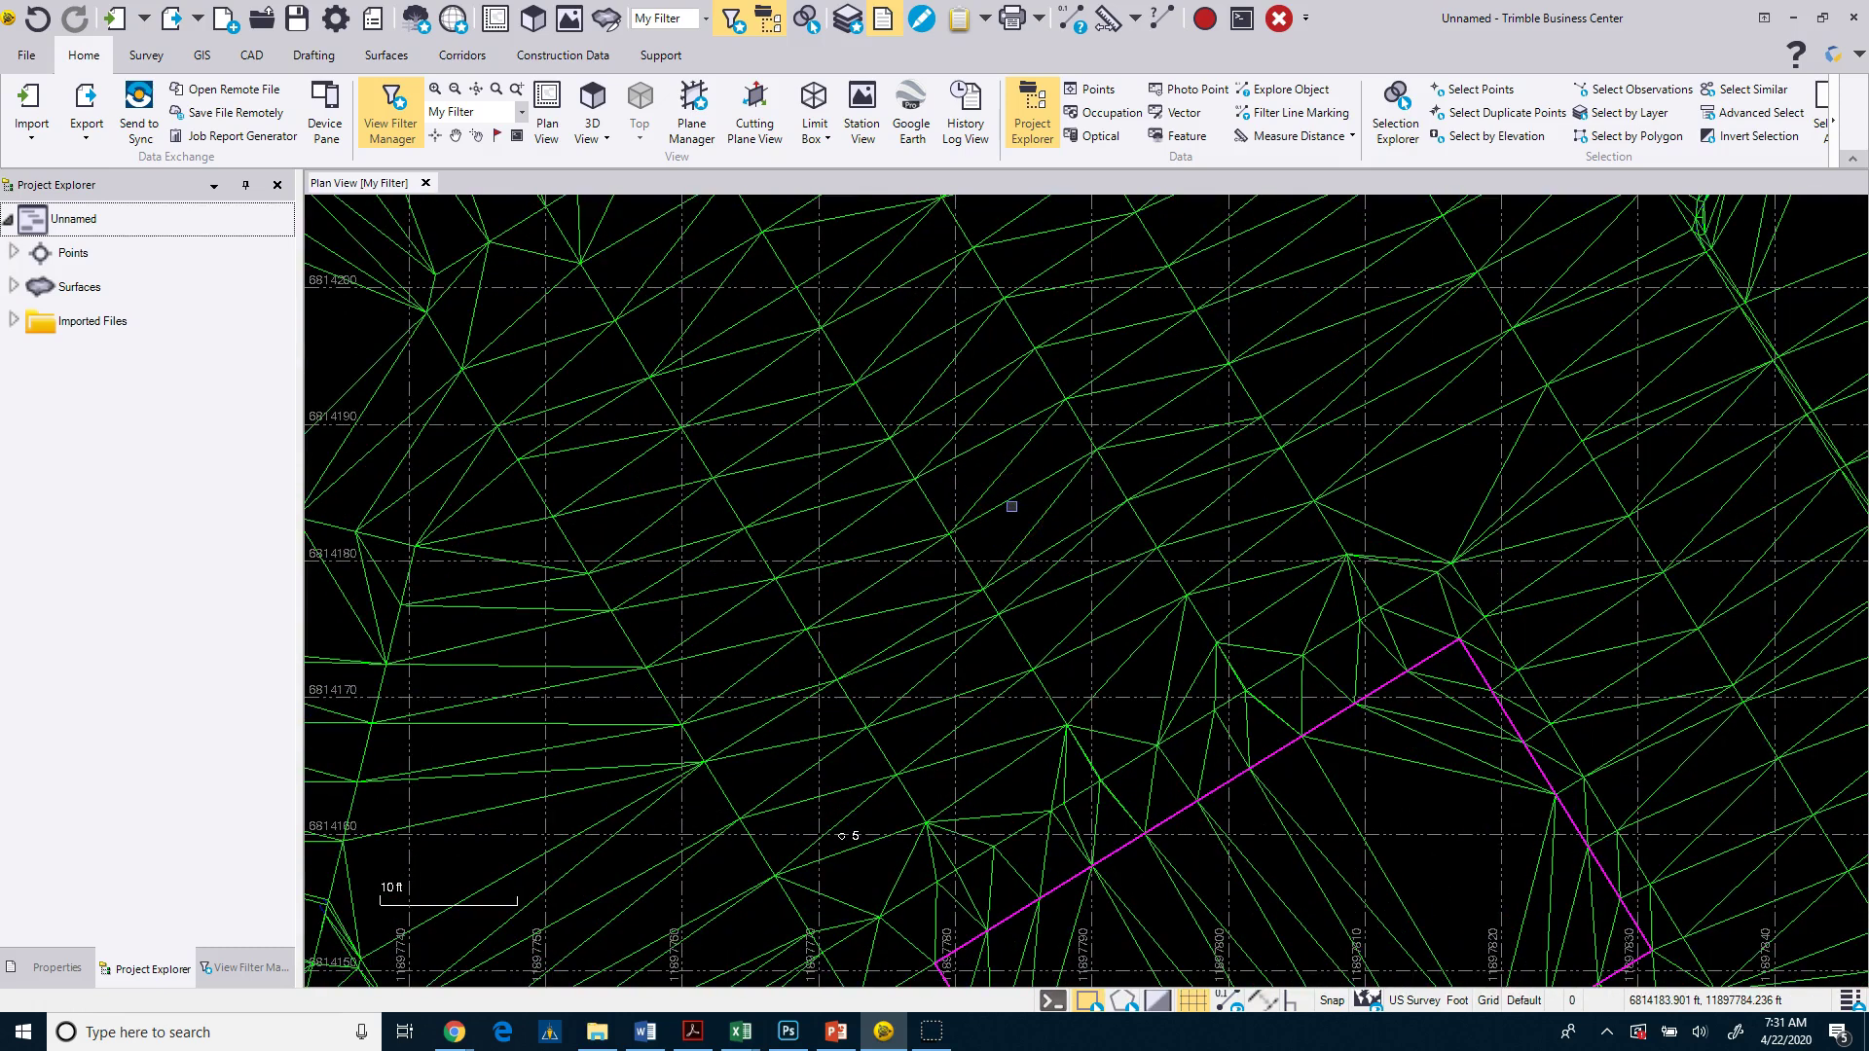
{"action": "middle_click", "coordinate": [1012, 507]}
{"action": "middle_click", "coordinate": [1012, 507]}
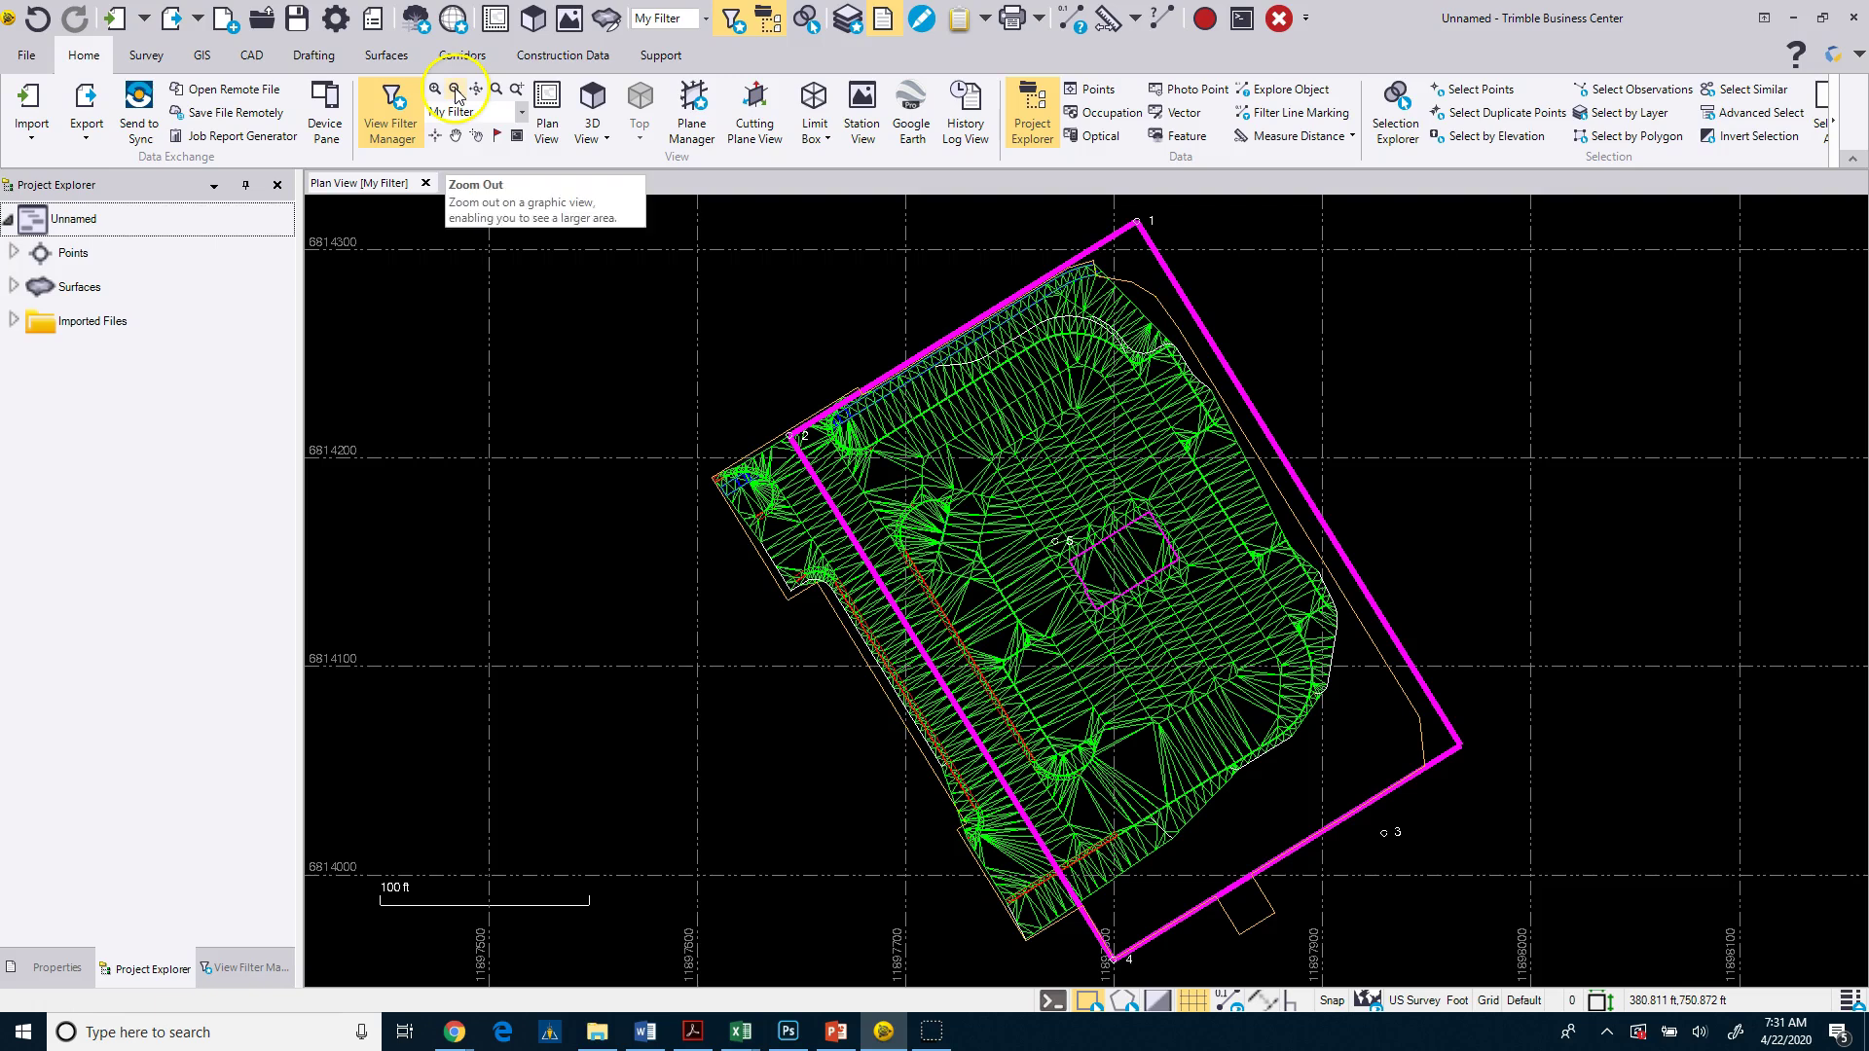
{"action": "left_click", "coordinate": [499, 95]}
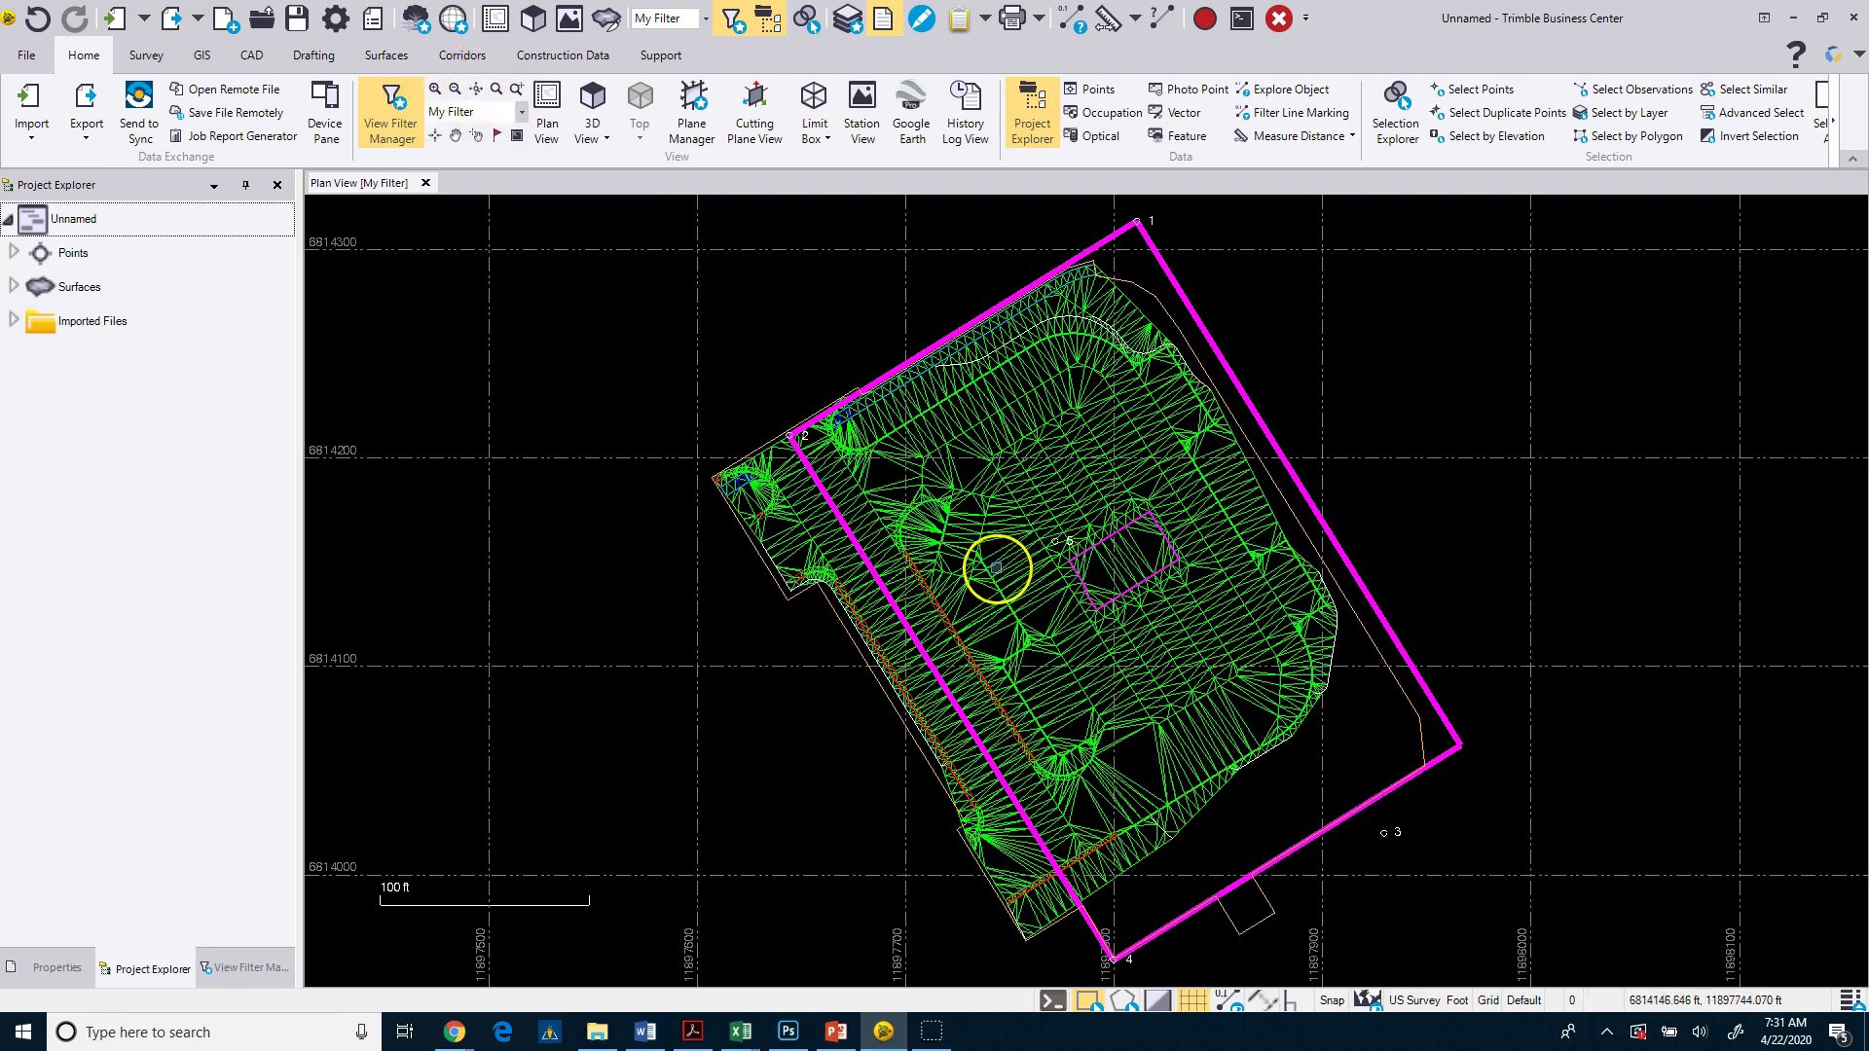
{"action": "scroll", "coordinate": [997, 568], "scroll_direction": "down", "scroll_amount": 2}
{"action": "scroll", "coordinate": [1021, 591], "scroll_direction": "up", "scroll_amount": 2}
{"action": "scroll", "coordinate": [1026, 592], "scroll_direction": "down", "scroll_amount": 1}
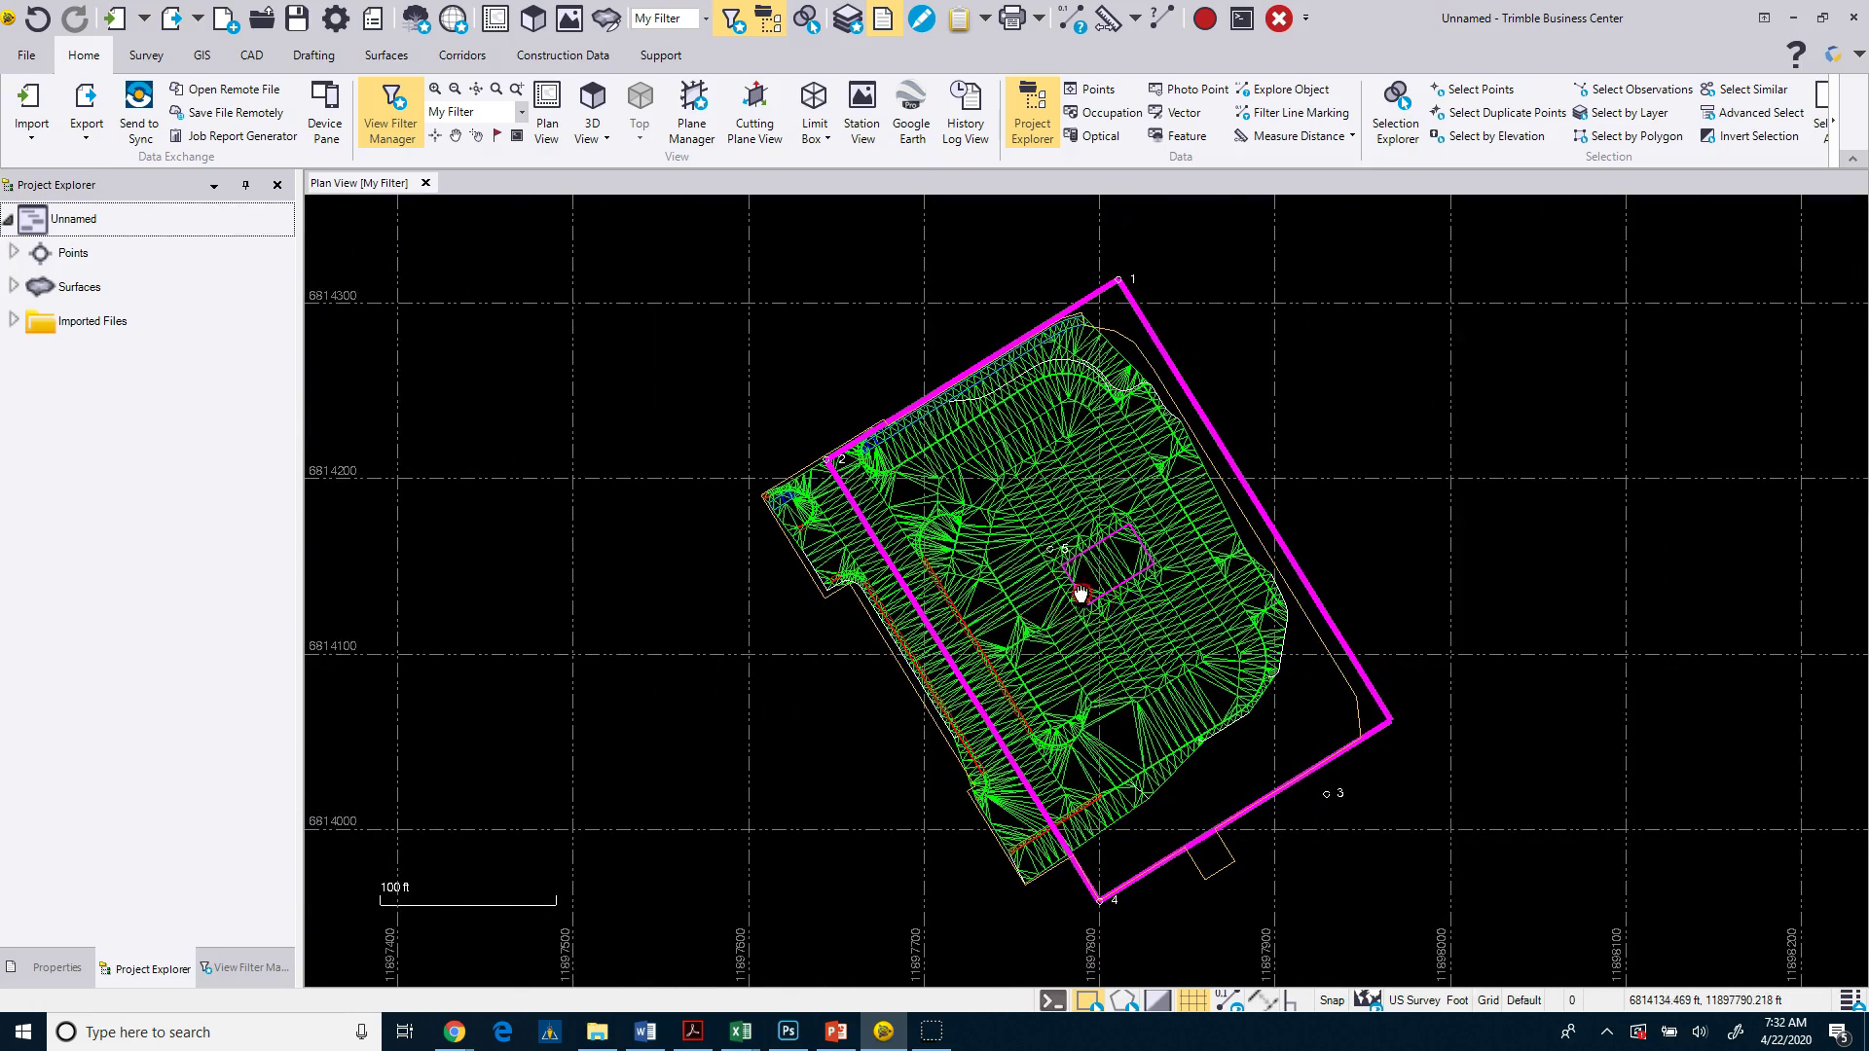
{"action": "middle_click_drag", "start_coordinate": [1076, 592], "coordinate": [1055, 591]}
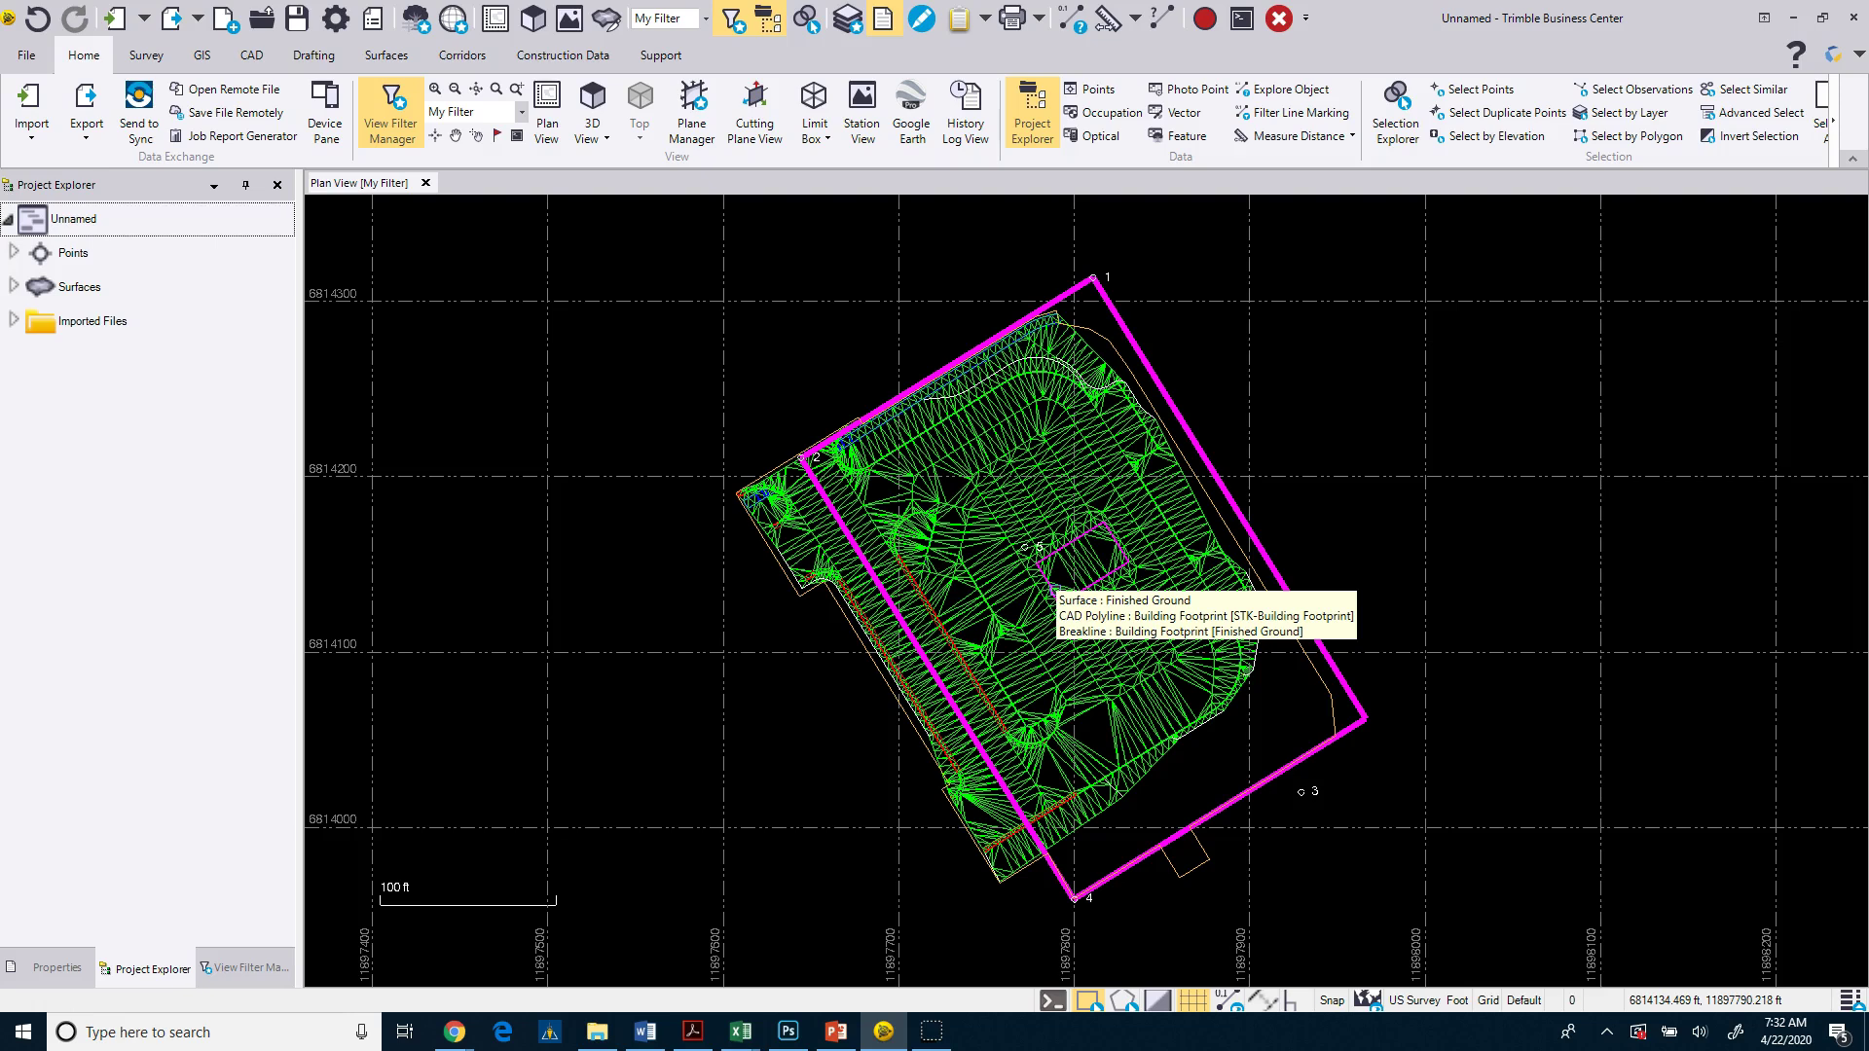
{"action": "left_click", "coordinate": [1036, 581]}
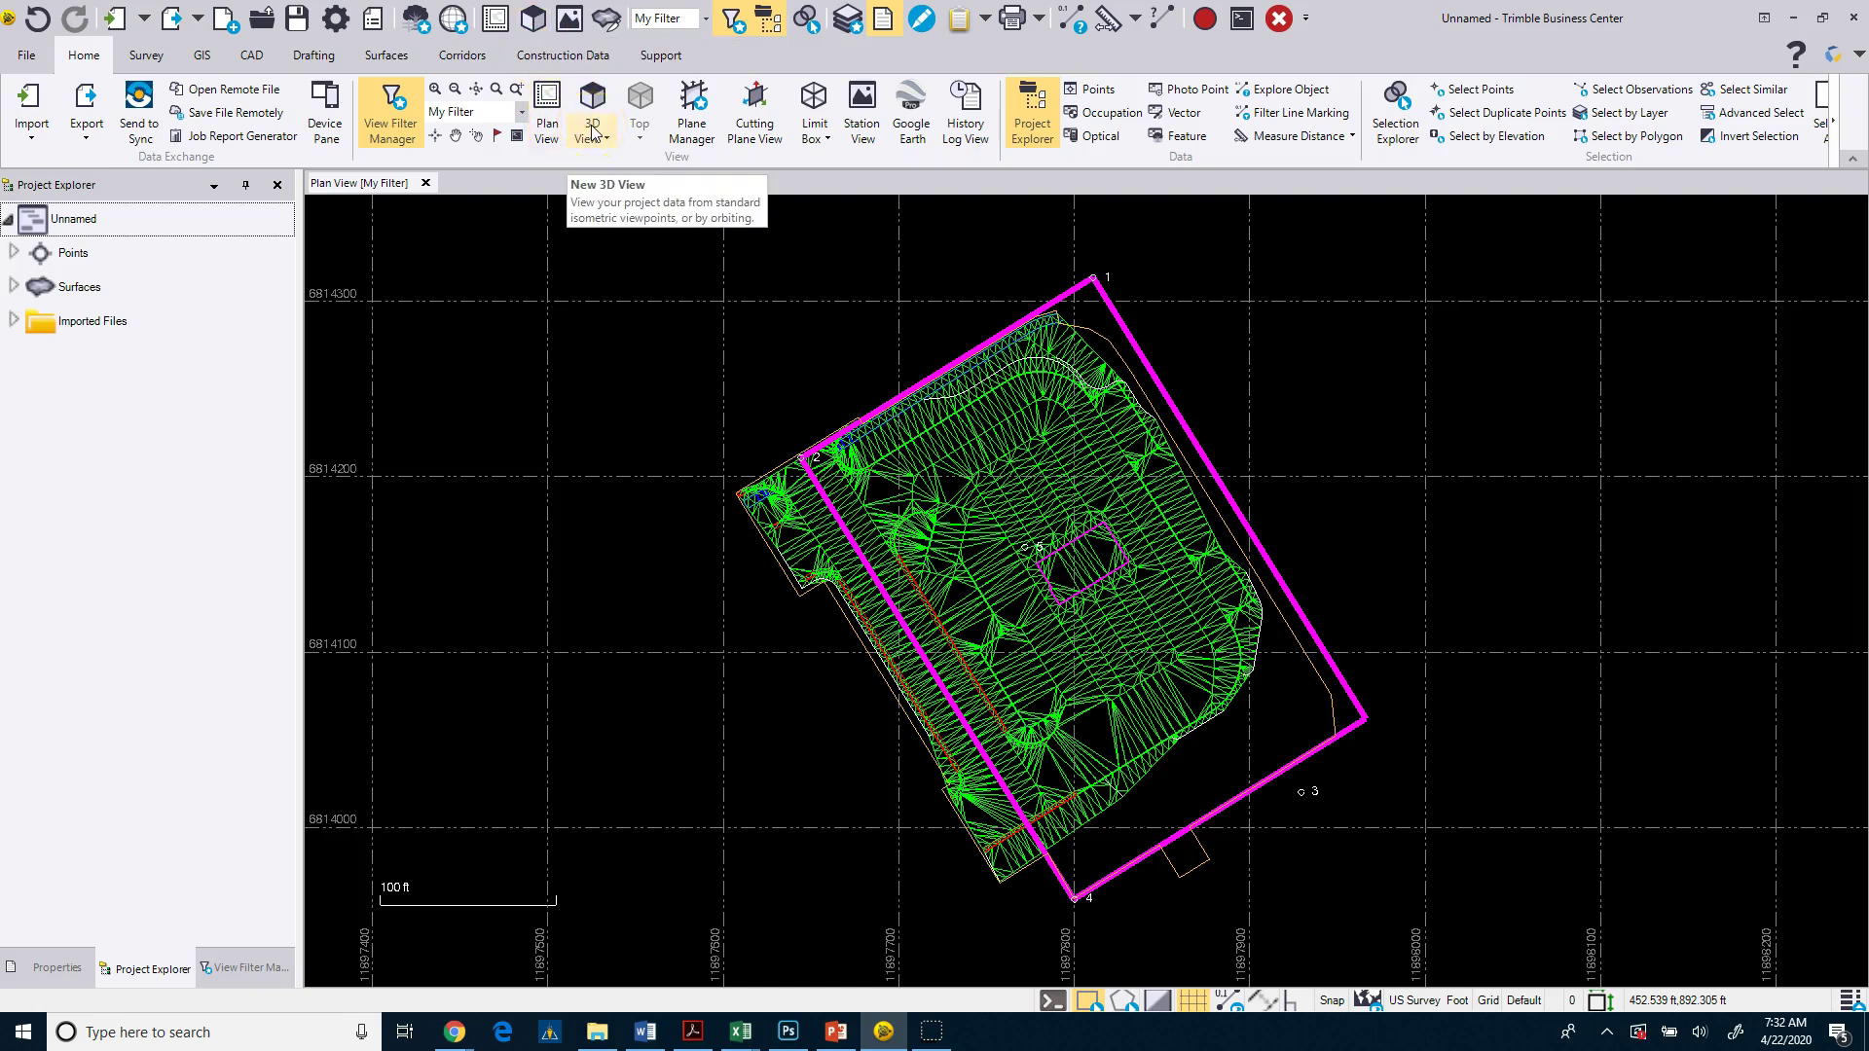
Open a new 3D View of the Finished Ground surface and zoom on the elevation-shaded mesh
{"action": "left_click", "coordinate": [534, 18]}
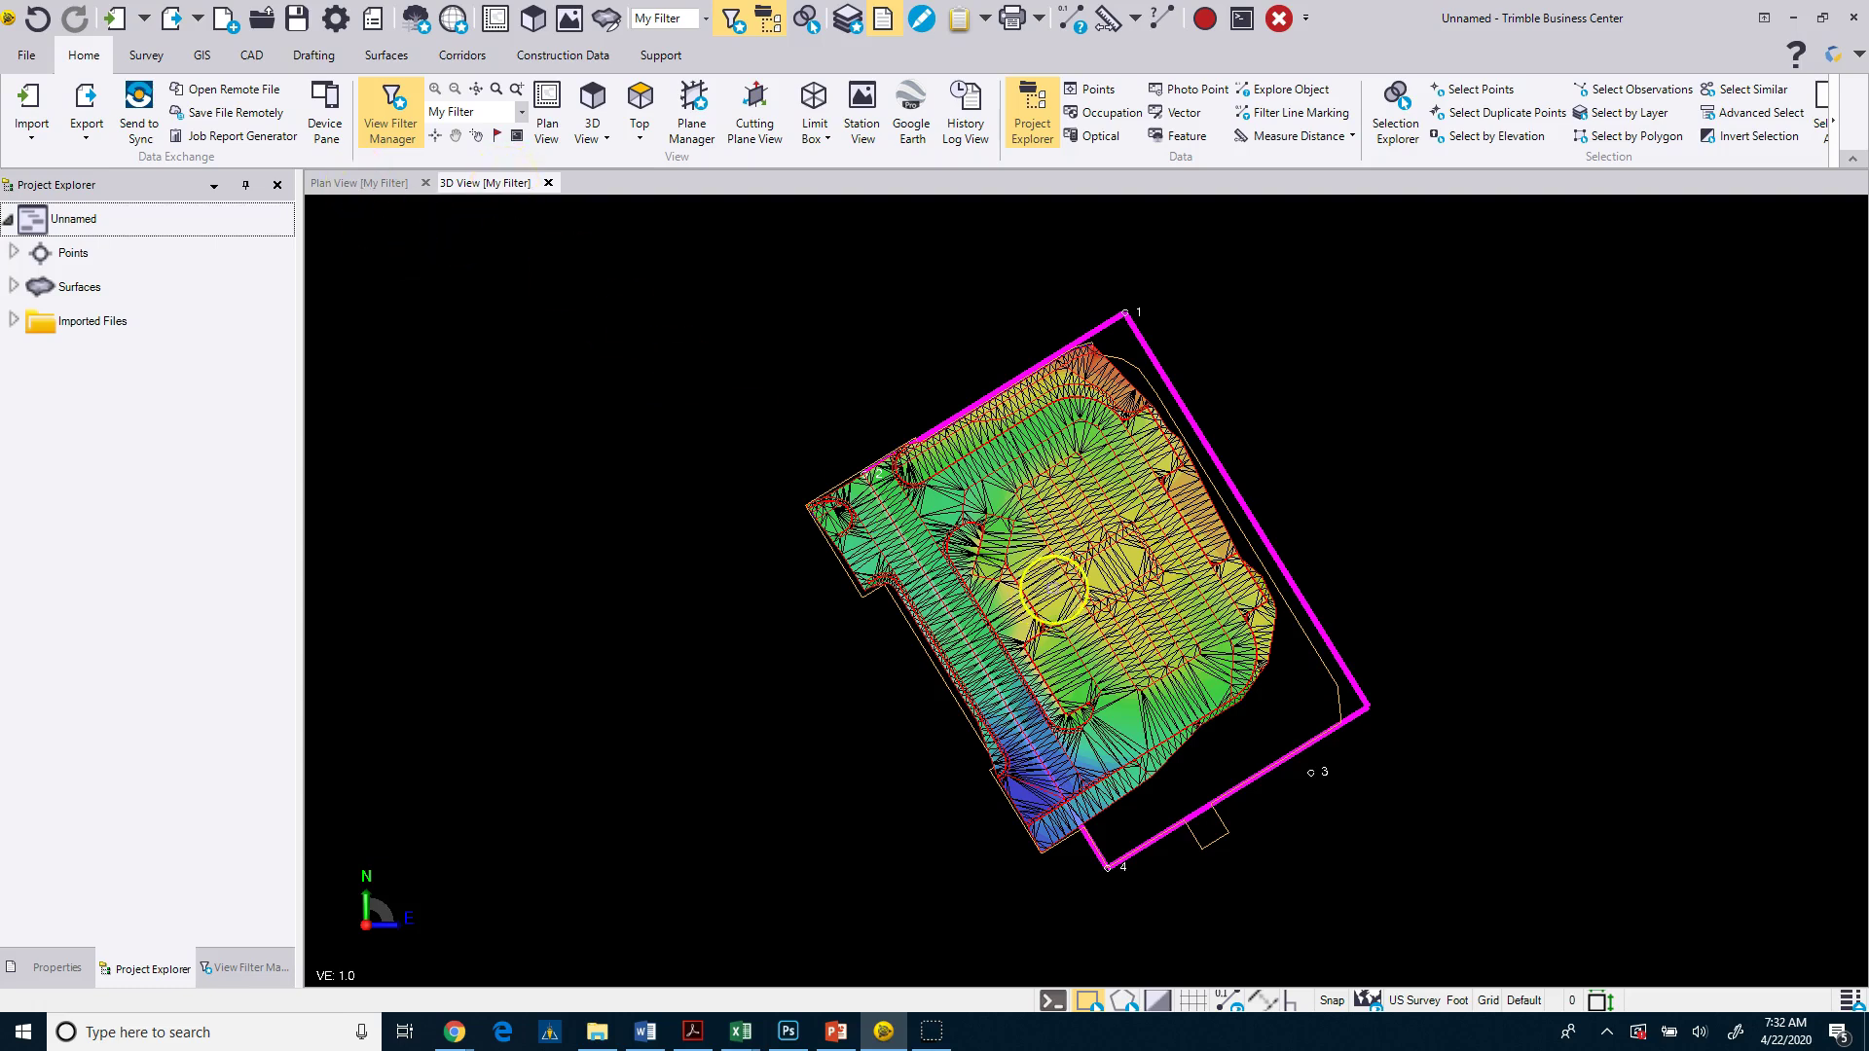
{"action": "scroll", "coordinate": [1052, 588], "scroll_direction": "up", "scroll_amount": 5}
{"action": "scroll", "coordinate": [1052, 587], "scroll_direction": "down", "scroll_amount": 5}
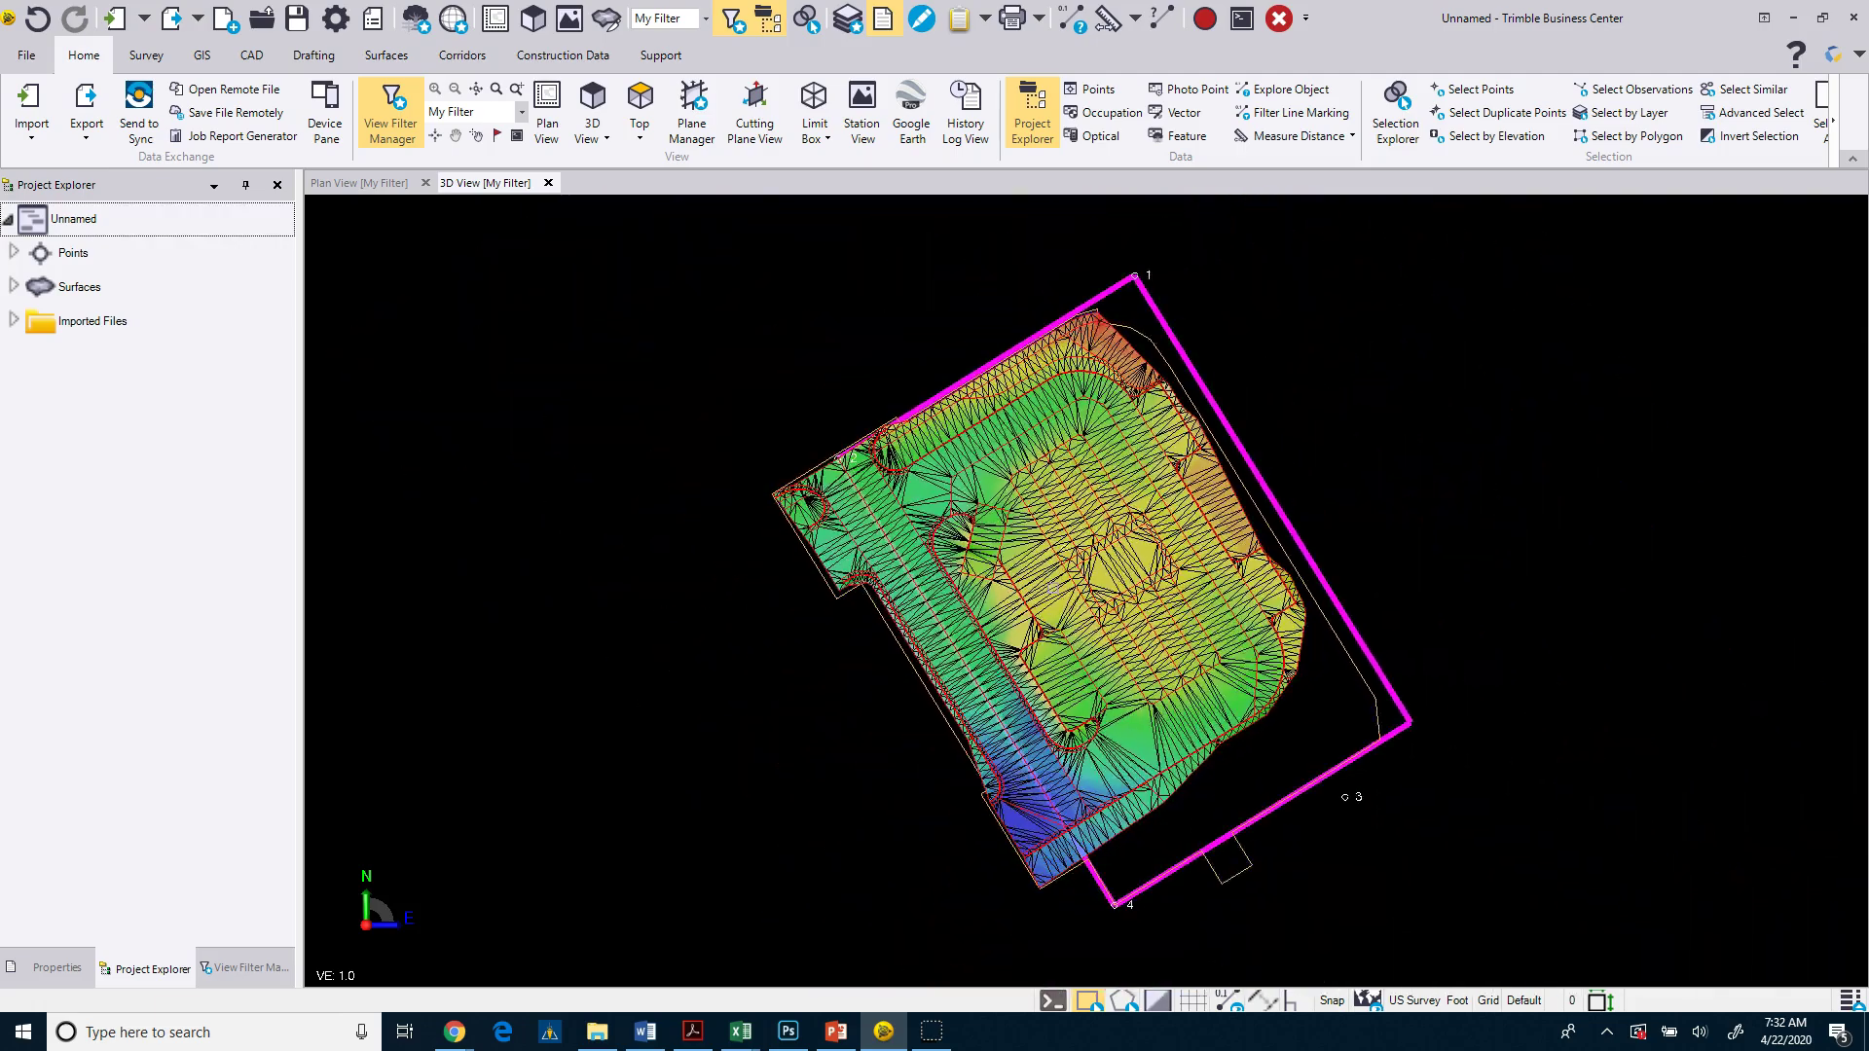
{"action": "scroll", "coordinate": [1052, 588], "scroll_direction": "up", "scroll_amount": 5}
{"action": "scroll", "coordinate": [1051, 587], "scroll_direction": "down", "scroll_amount": 3}
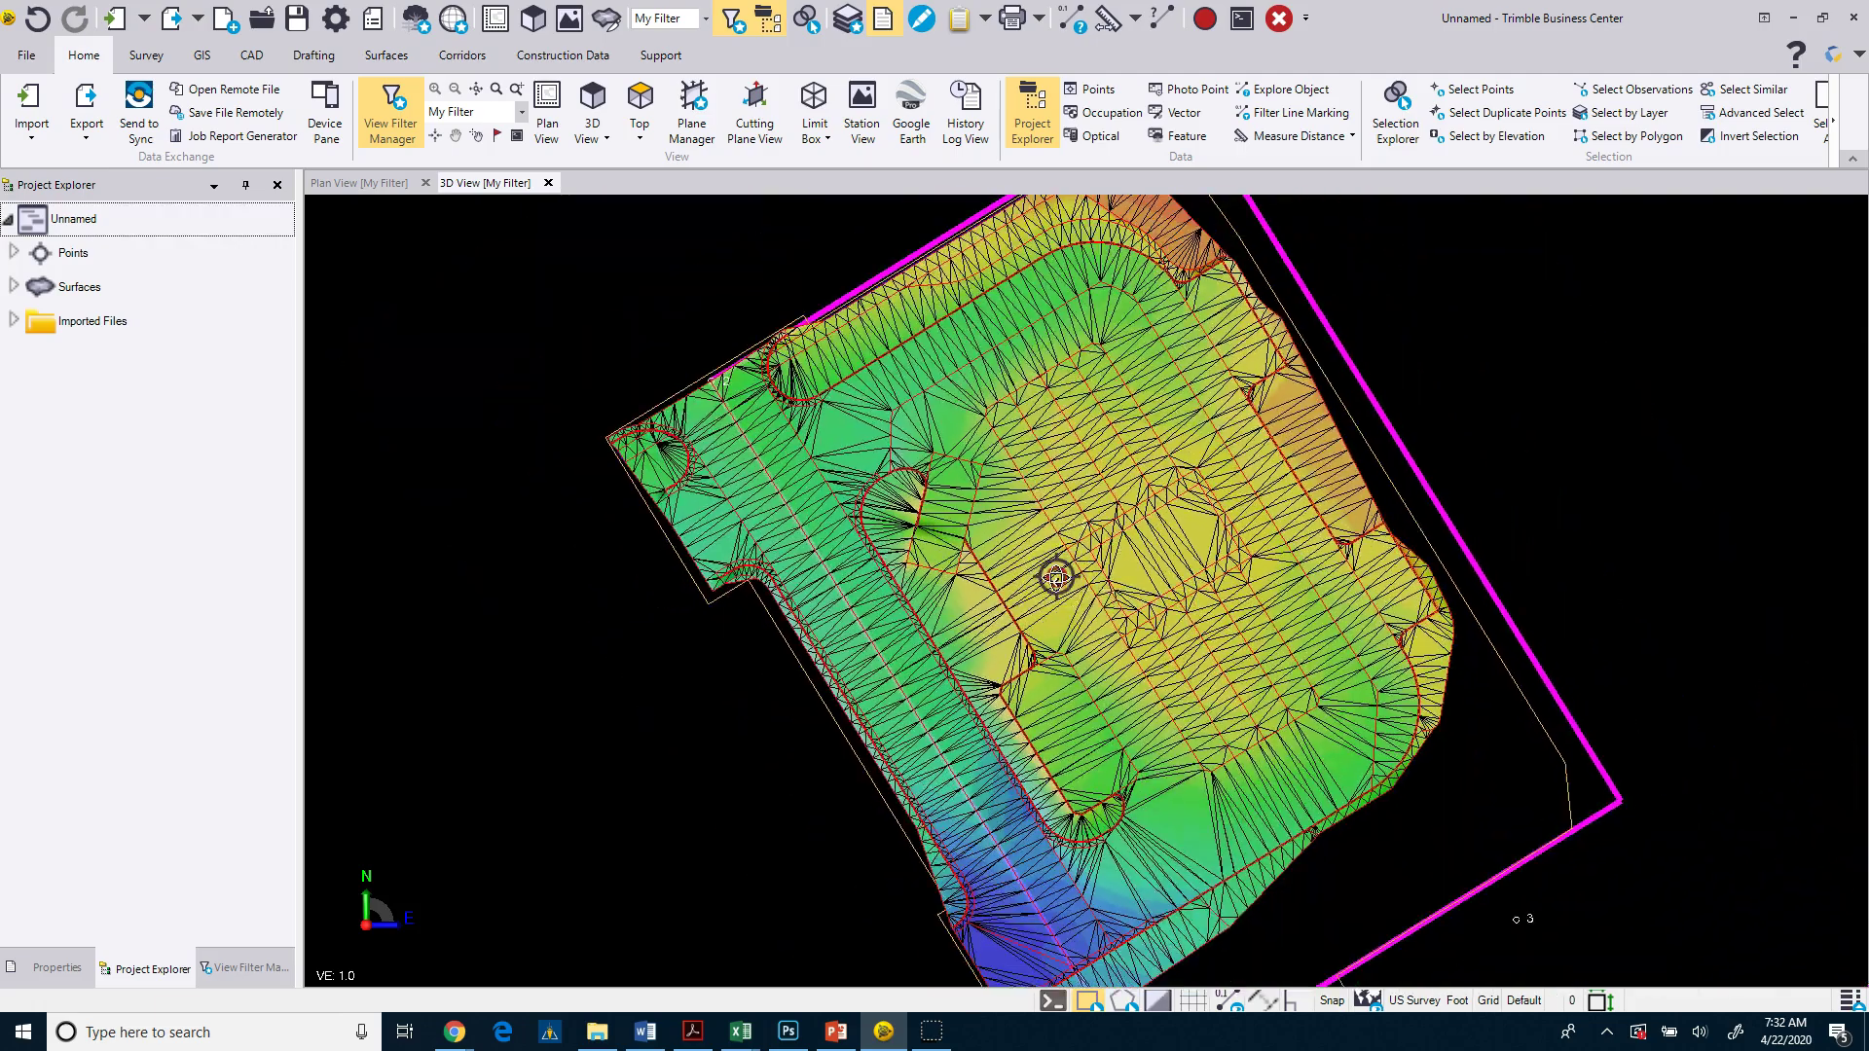
Orbit the 3D surface to oblique, near top-down and opposite-side angles to inspect its relief
{"action": "middle_click_drag", "start_coordinate": [1055, 578], "coordinate": [1065, 425]}
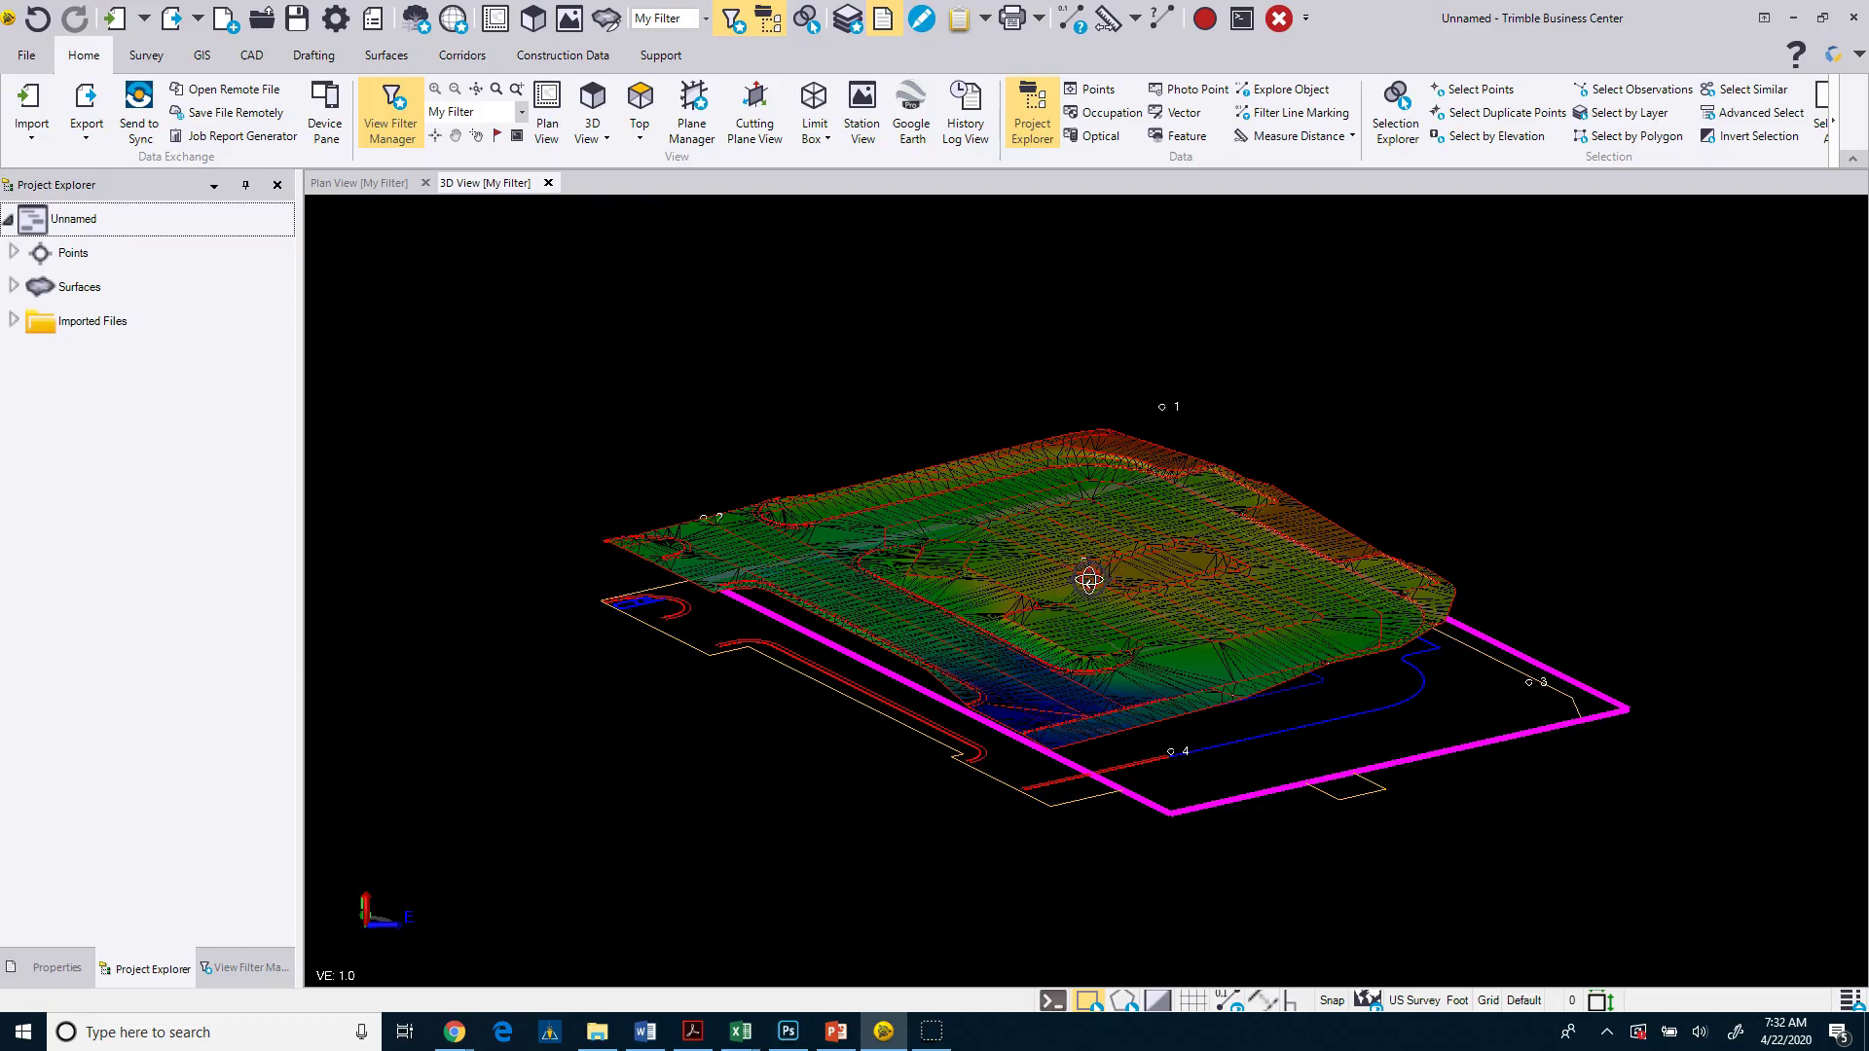
{"action": "left_click_drag", "start_coordinate": [1089, 580], "coordinate": [1051, 817]}
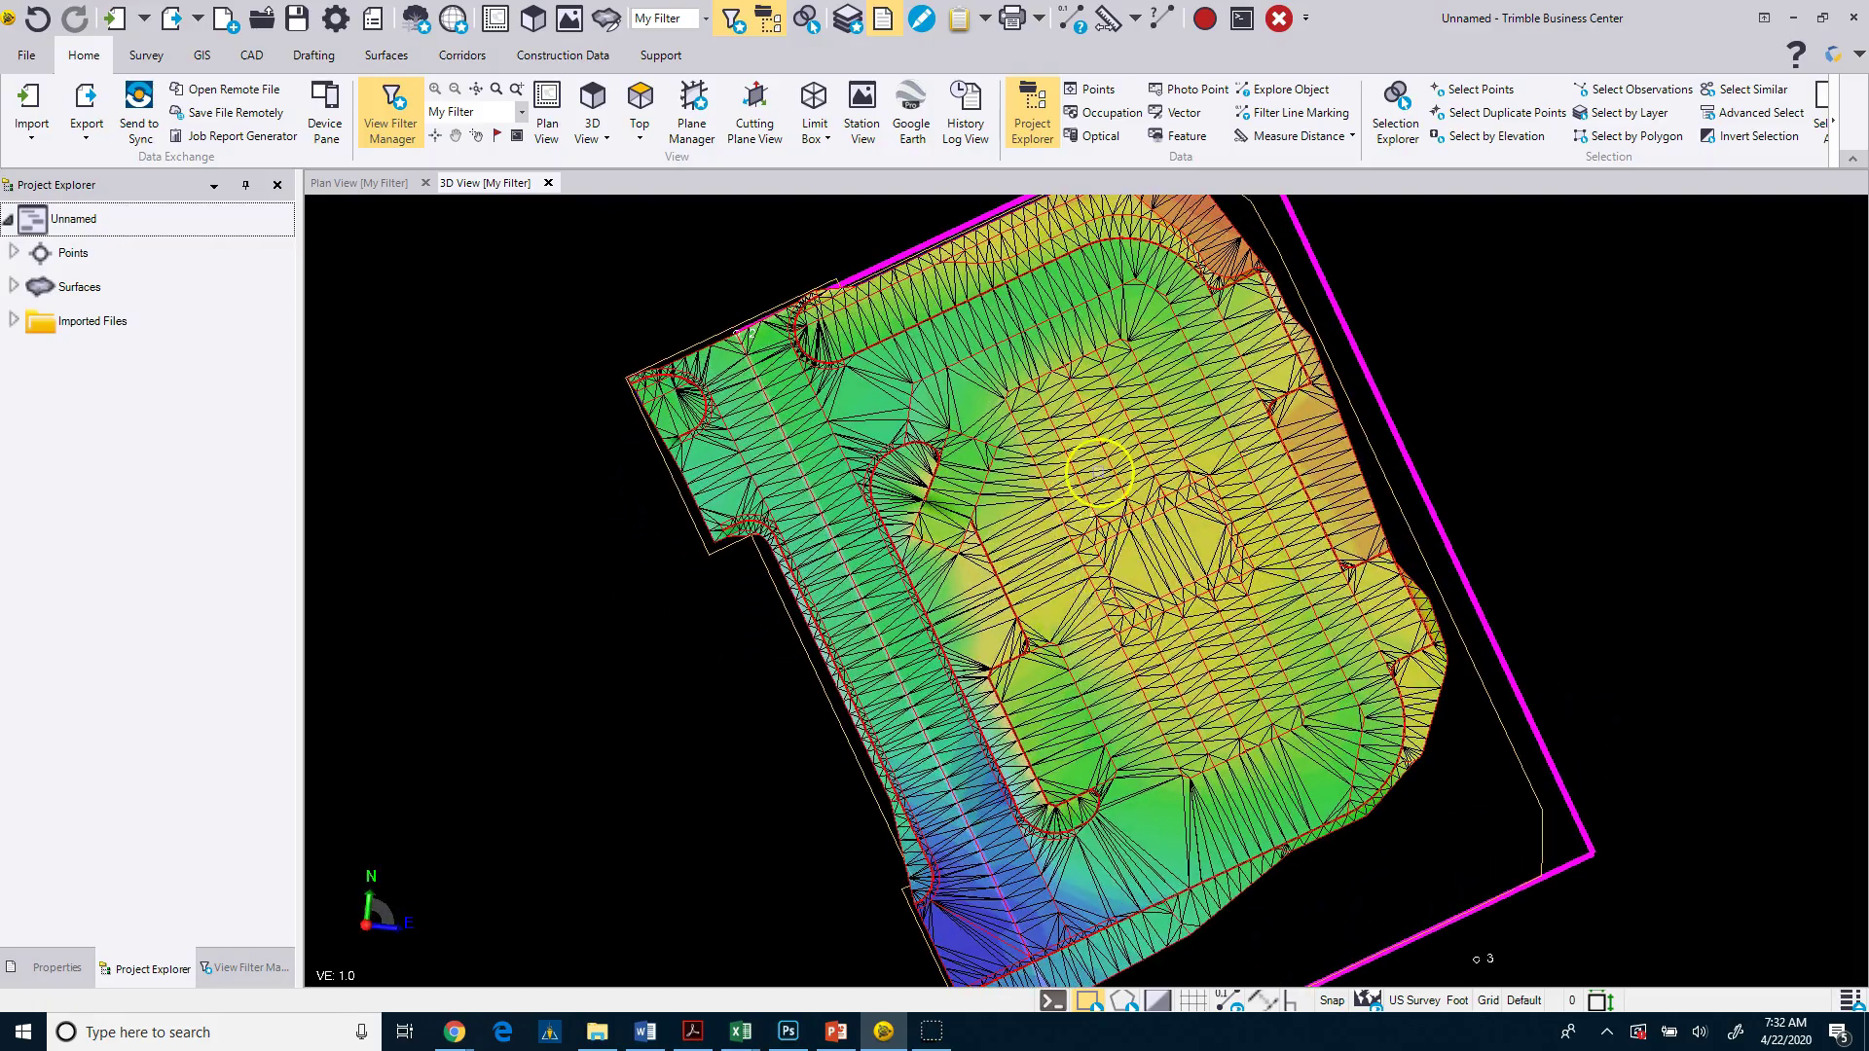
{"action": "left_click_drag", "start_coordinate": [1099, 473], "coordinate": [1012, 579]}
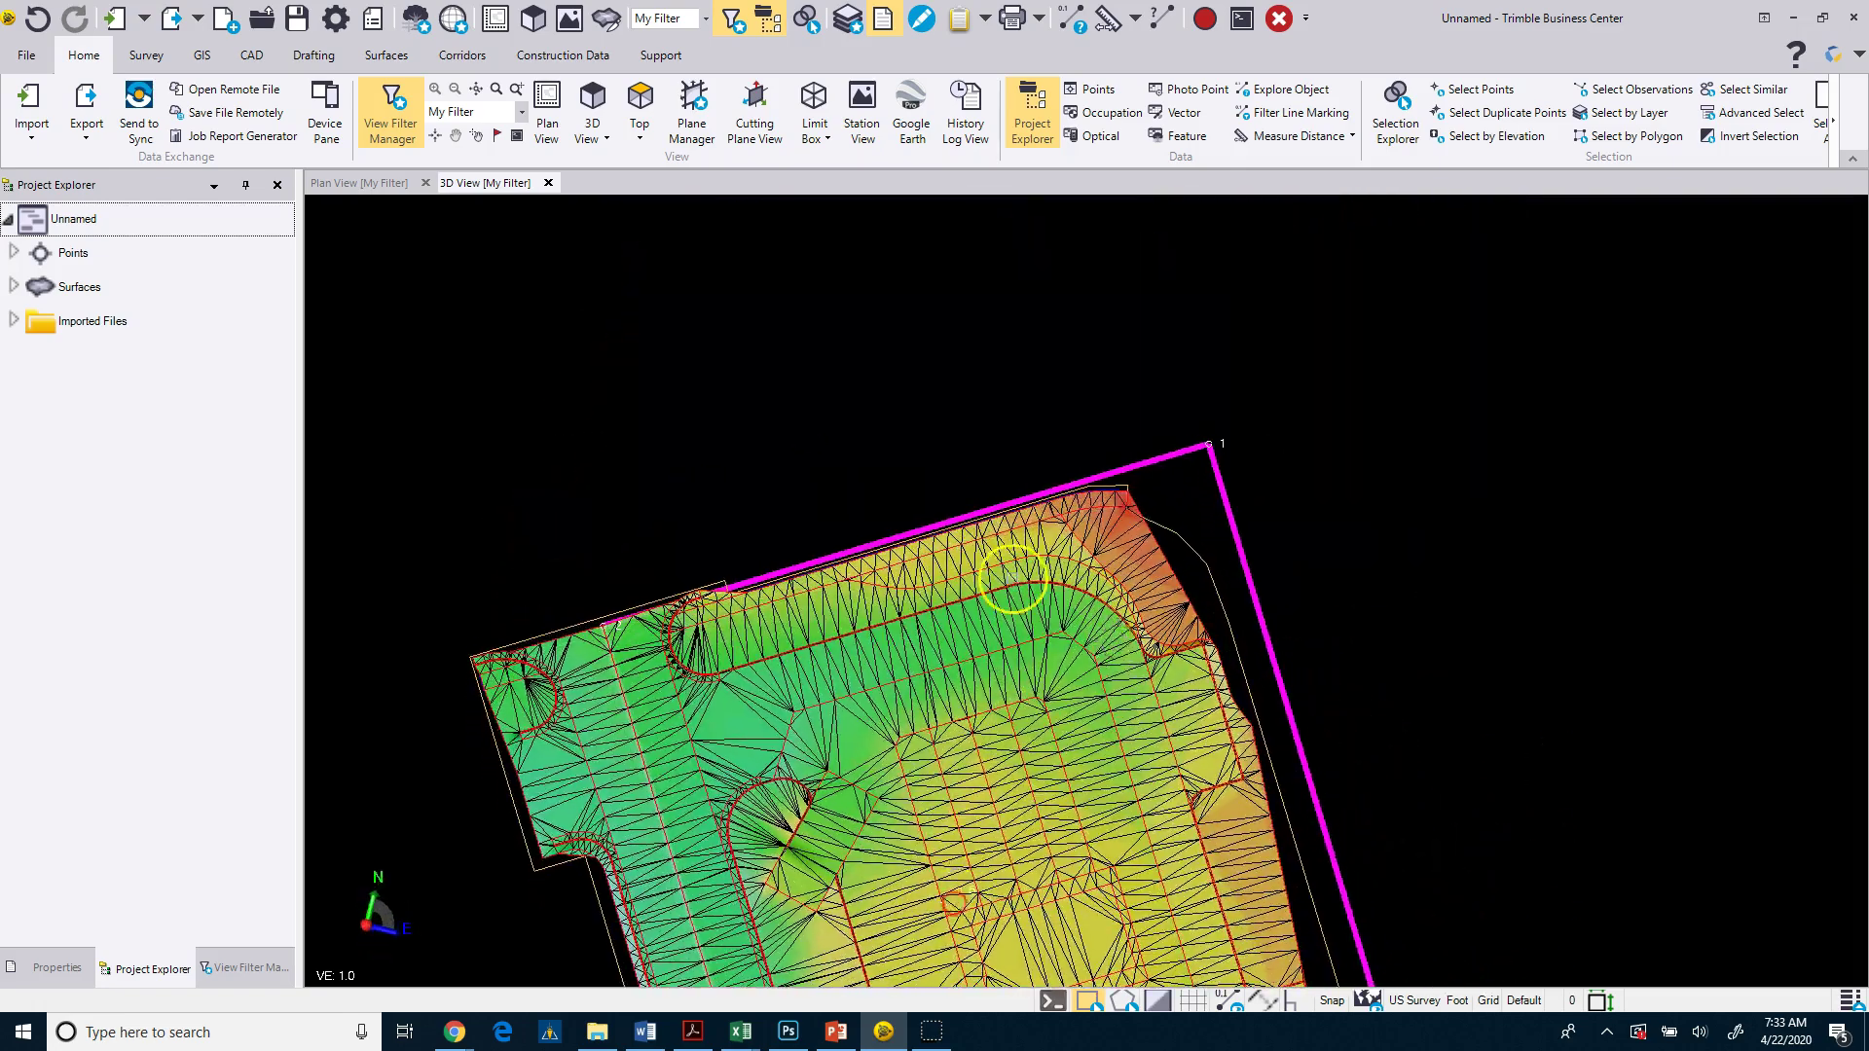
Frame the whole surface in a low oblique 3D view and bring up the 3D View tab-group options
{"action": "left_click_drag", "start_coordinate": [969, 862], "coordinate": [1013, 817]}
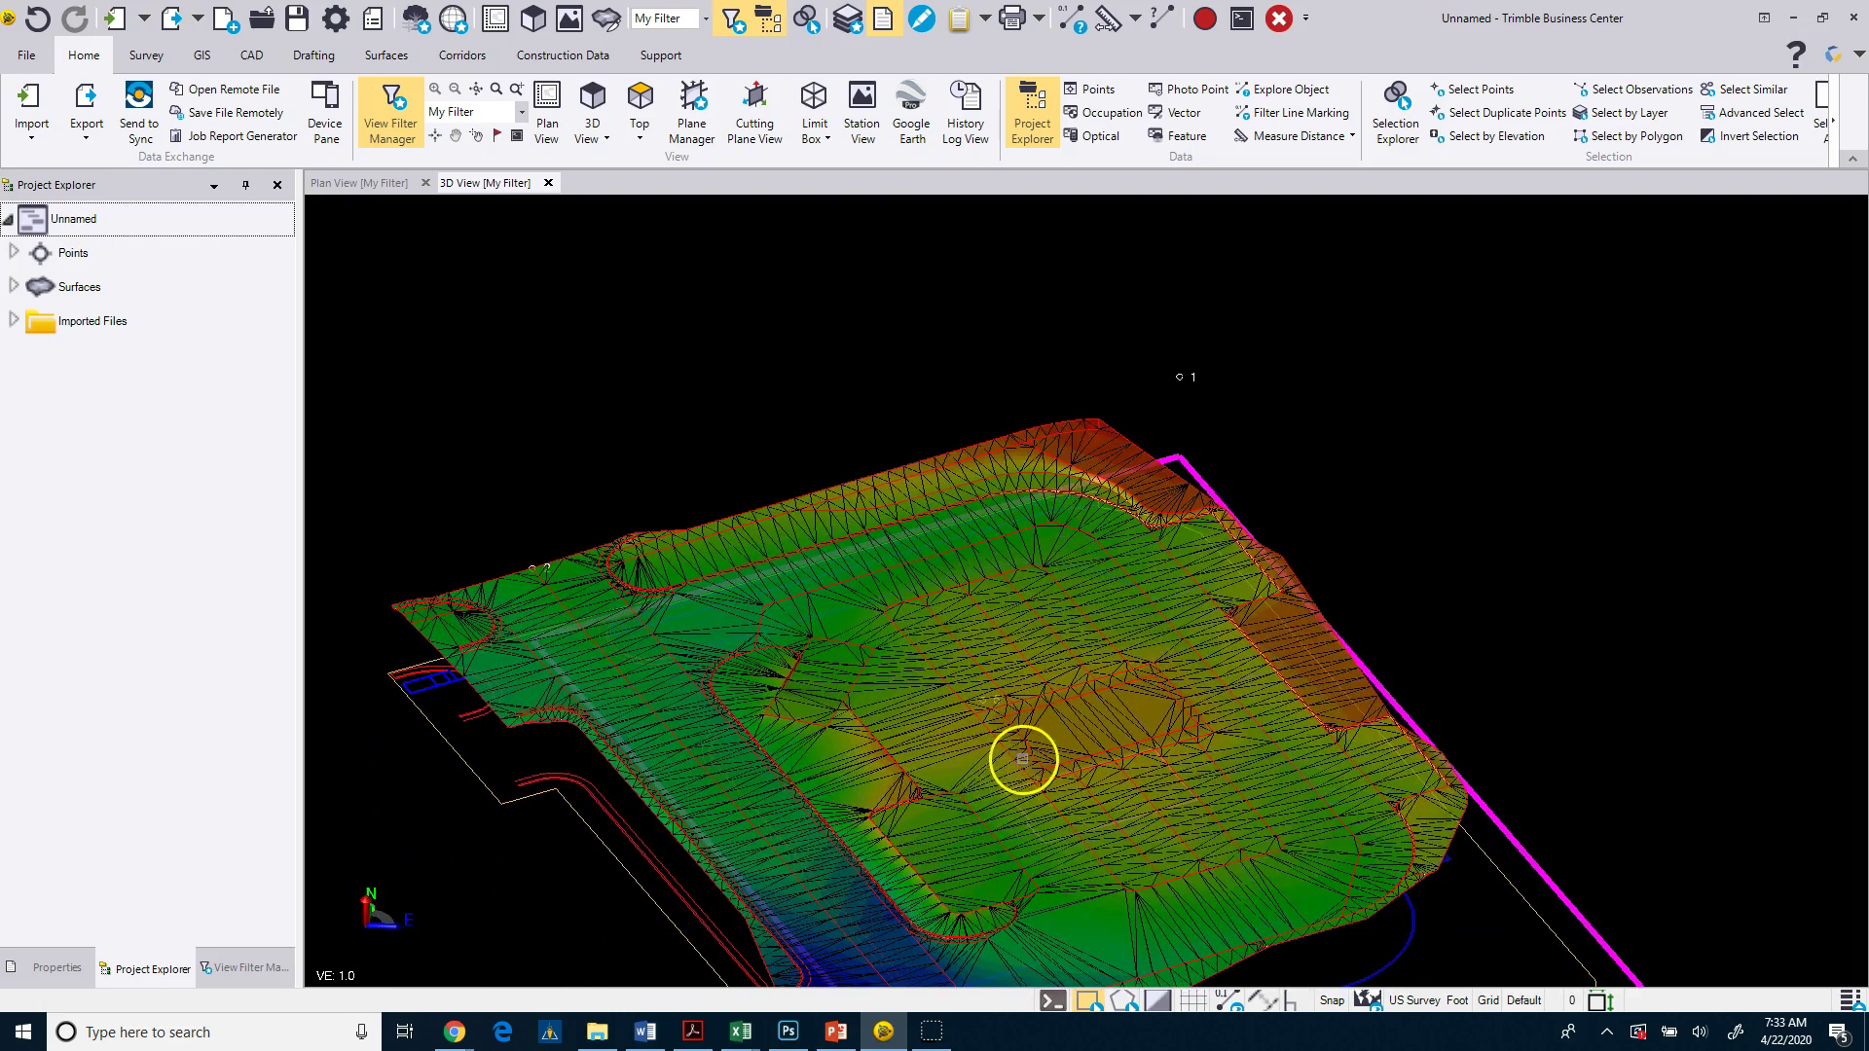
{"action": "left_click_drag", "start_coordinate": [1013, 769], "coordinate": [1042, 525]}
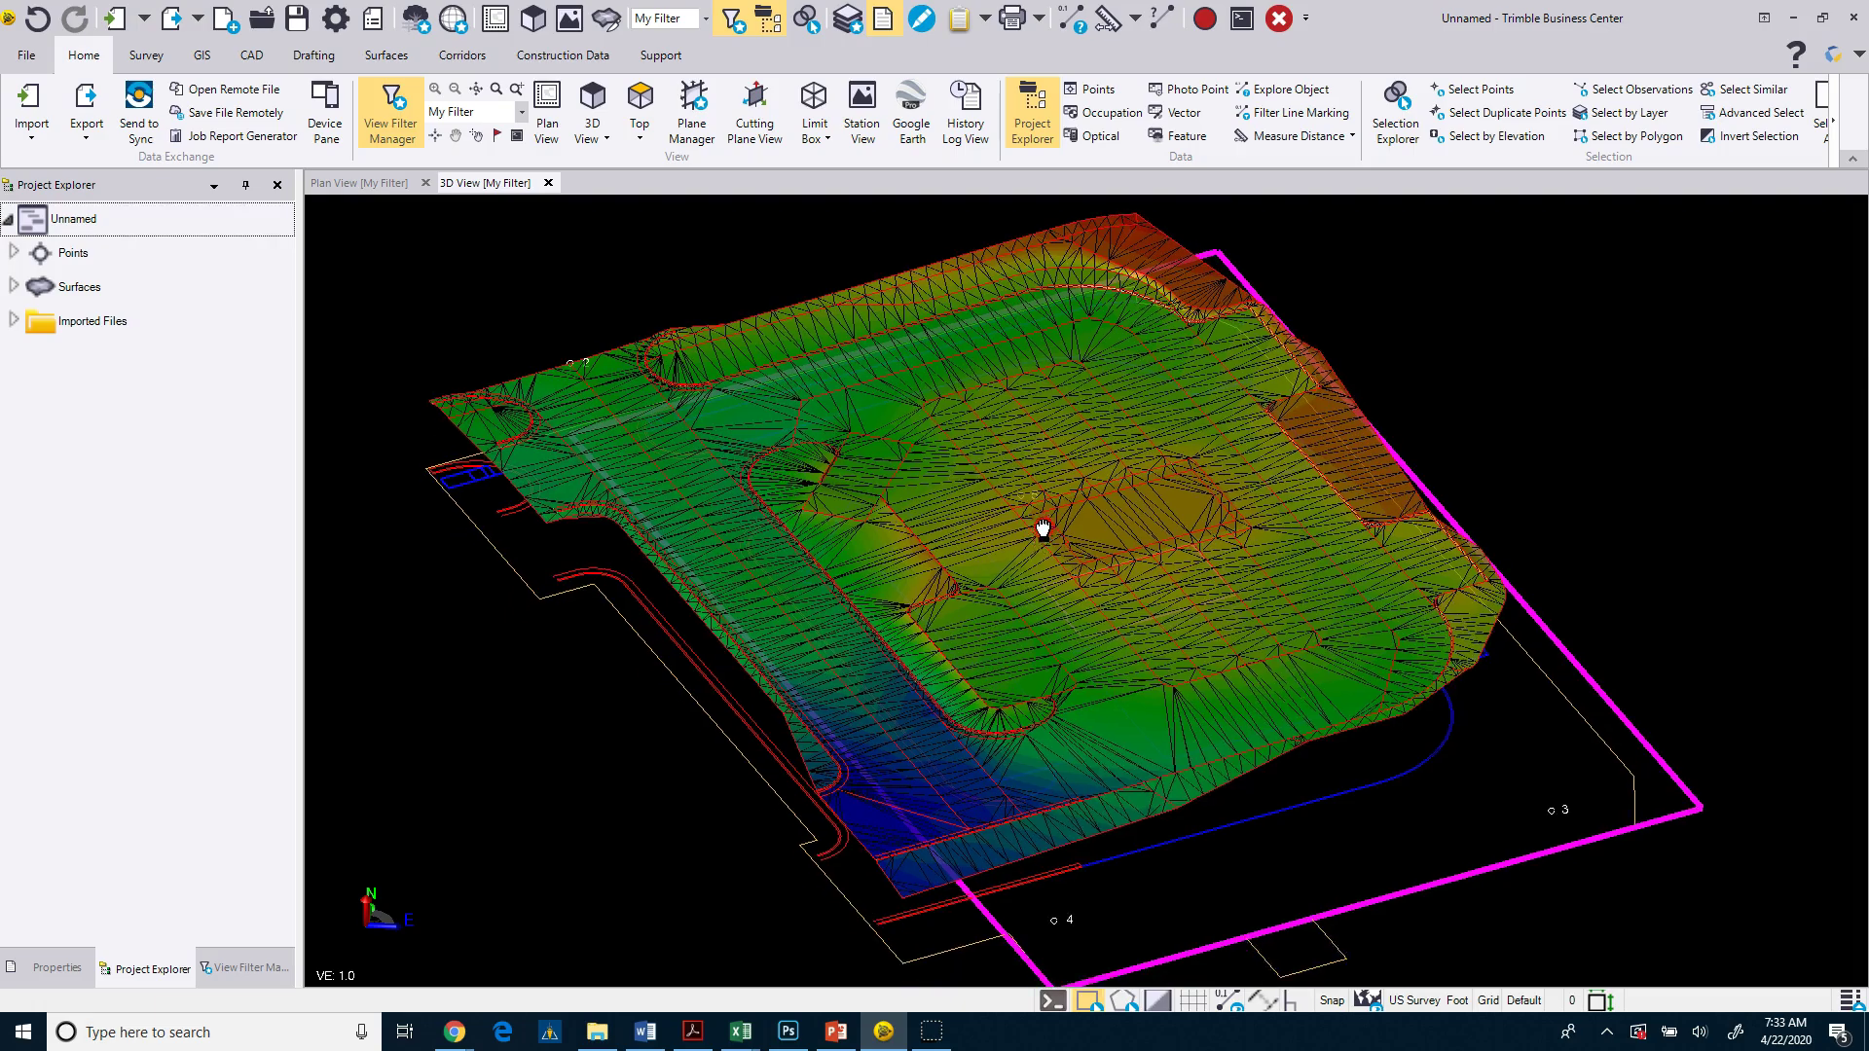
{"action": "left_click_drag", "start_coordinate": [1057, 619], "coordinate": [848, 581]}
{"action": "scroll", "coordinate": [854, 632], "scroll_direction": "up", "scroll_amount": 10}
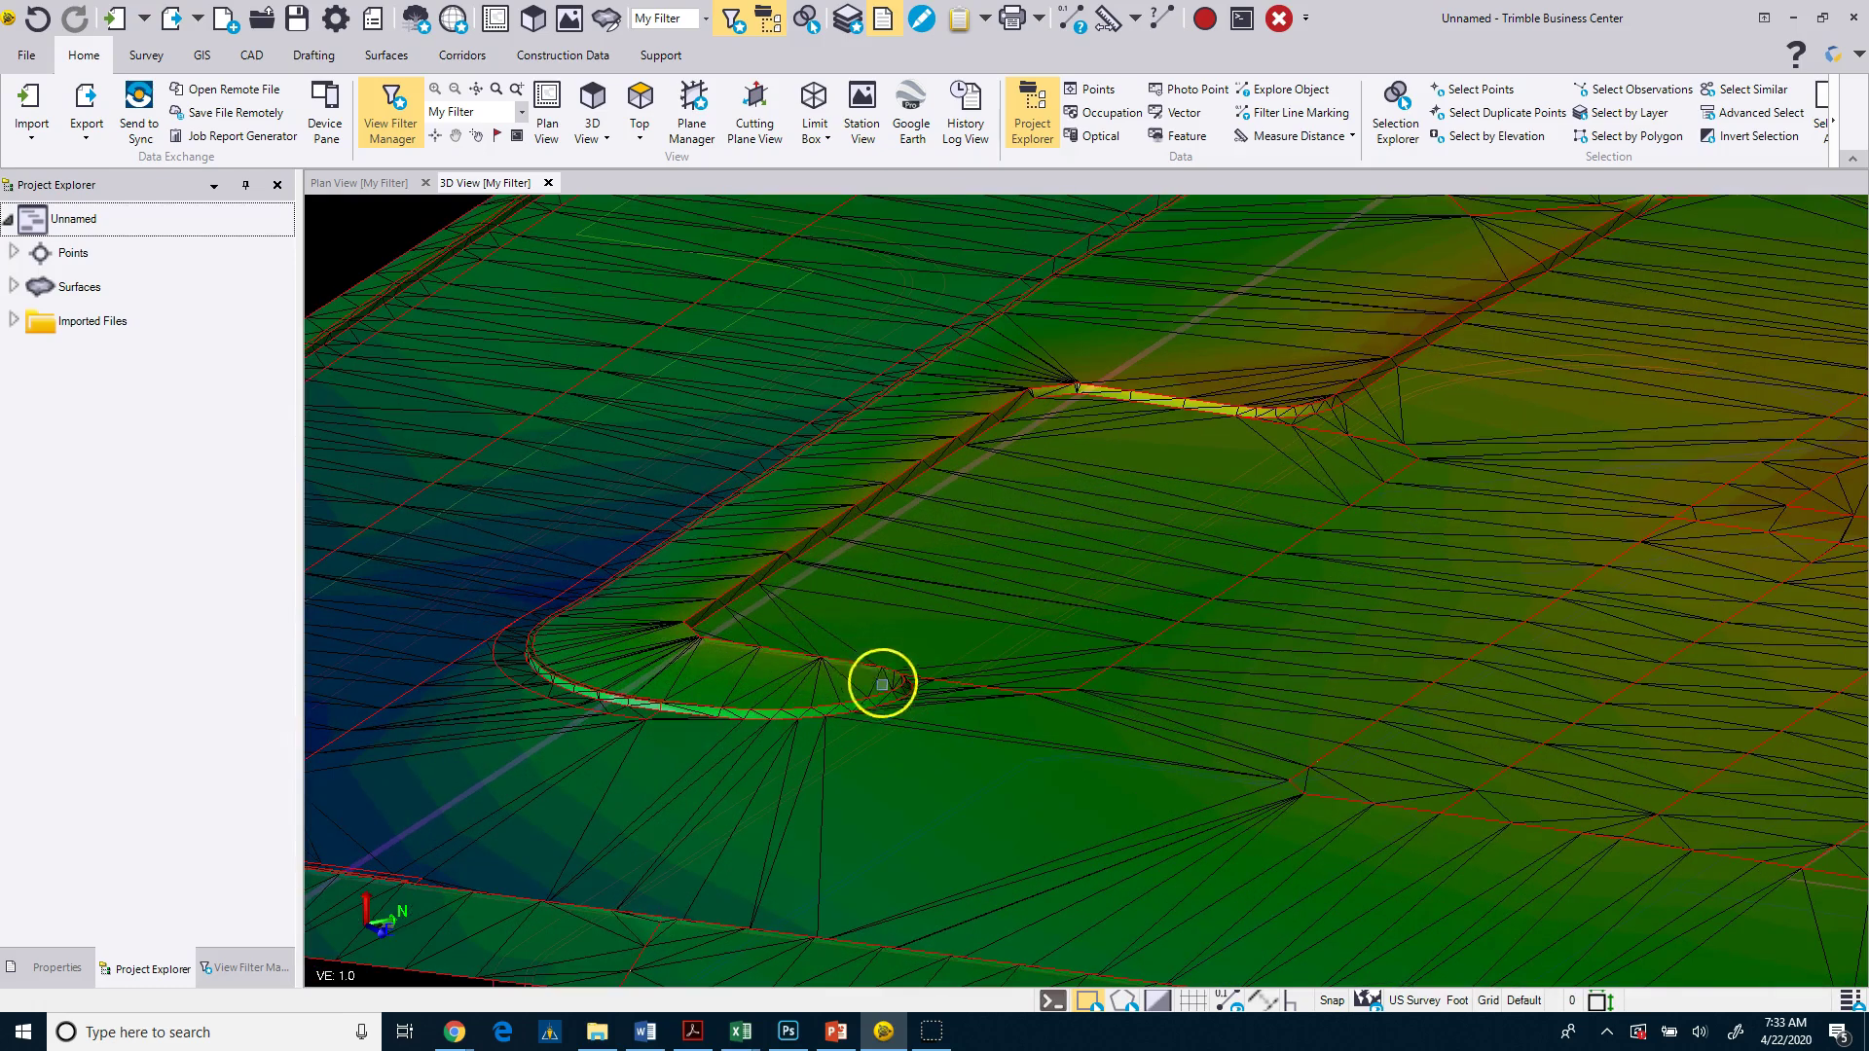
{"action": "middle_click_drag", "start_coordinate": [881, 684], "coordinate": [829, 719]}
{"action": "scroll", "coordinate": [829, 719], "scroll_direction": "down", "scroll_amount": 8}
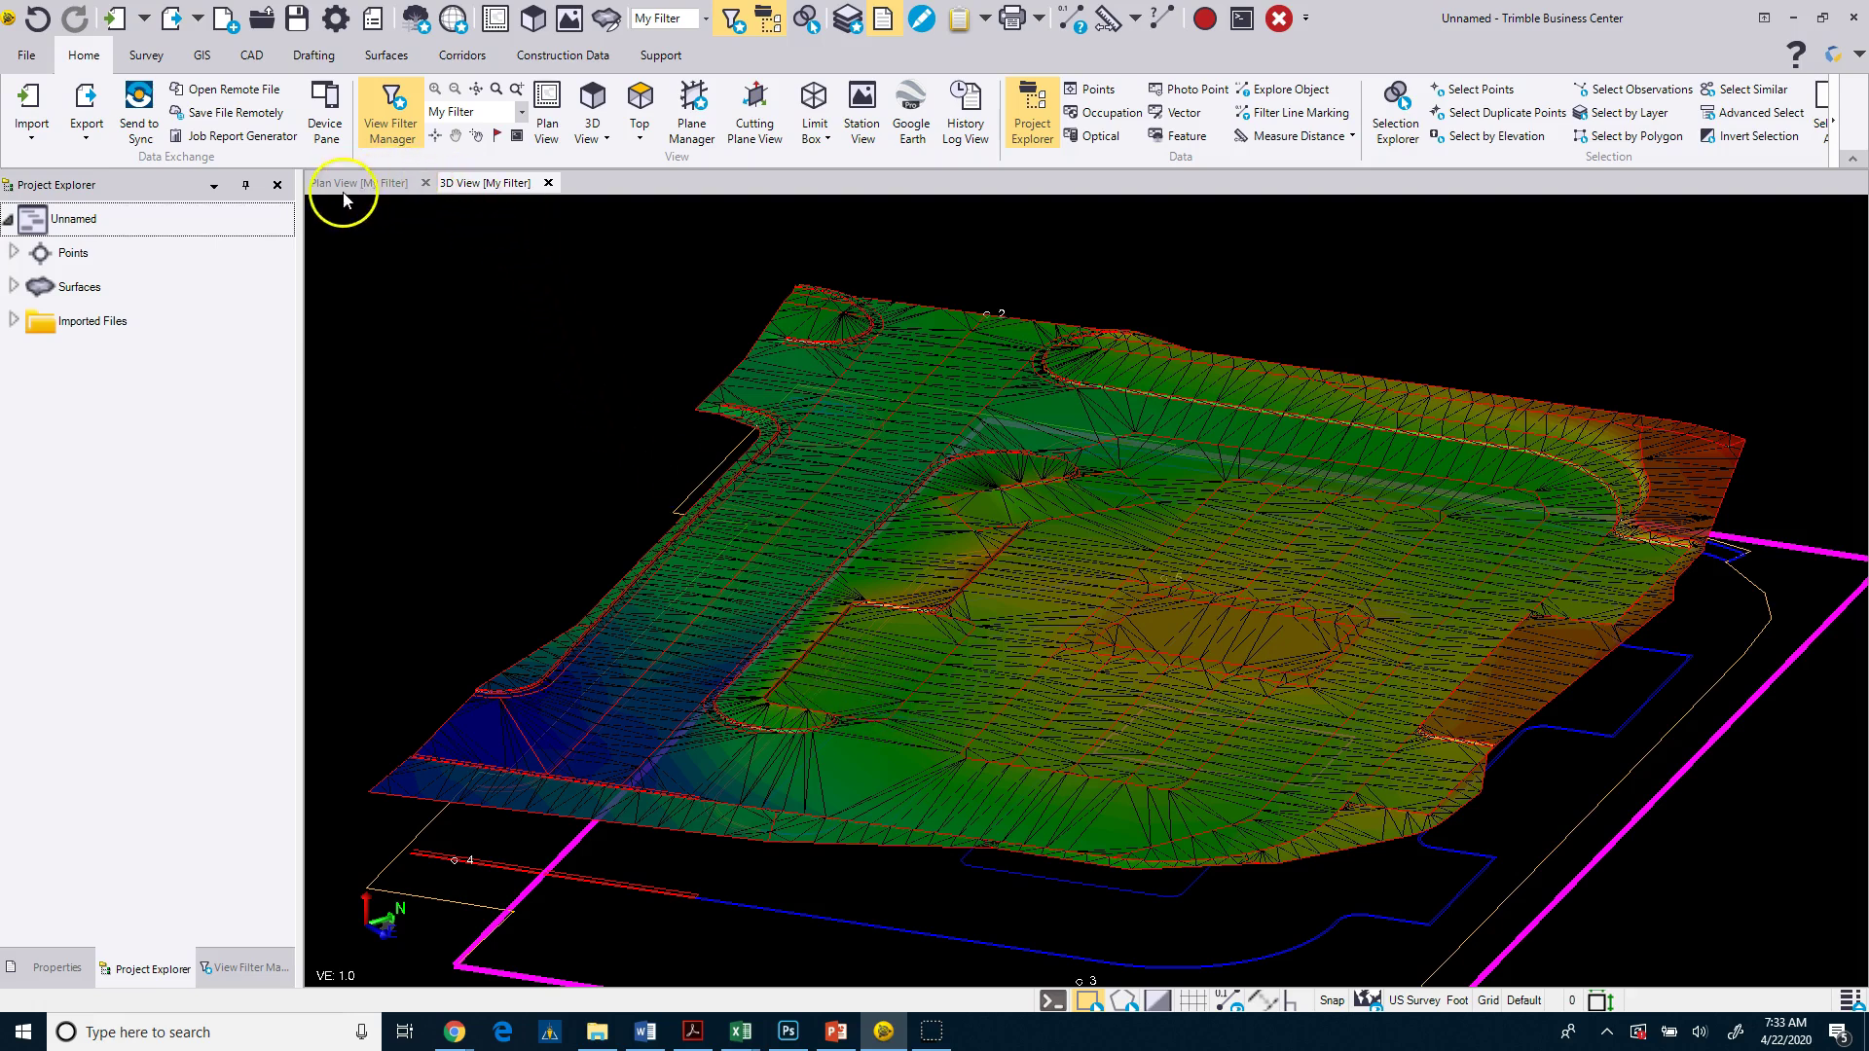
{"action": "right_click", "coordinate": [493, 188]}
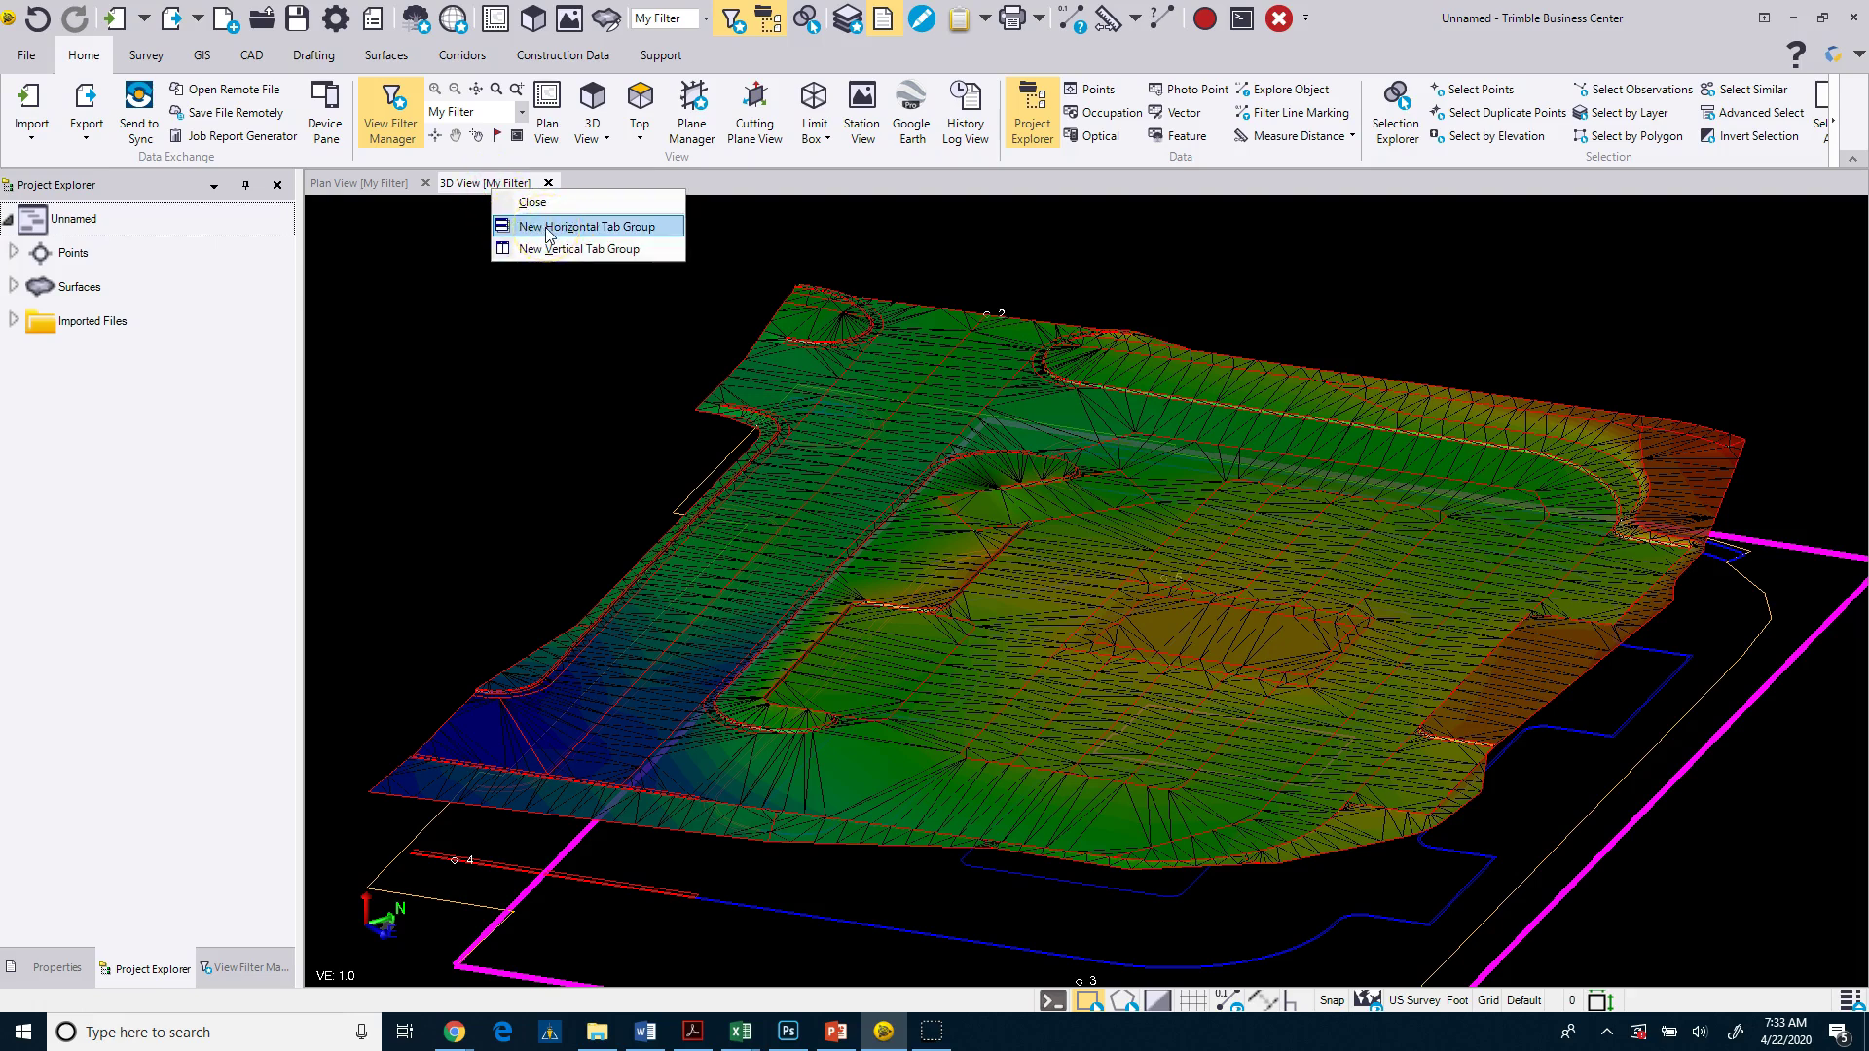
Place the 3D view in a vertical tab group beside the plan, then orbit it to an oblique overview
{"action": "left_click", "coordinate": [573, 253]}
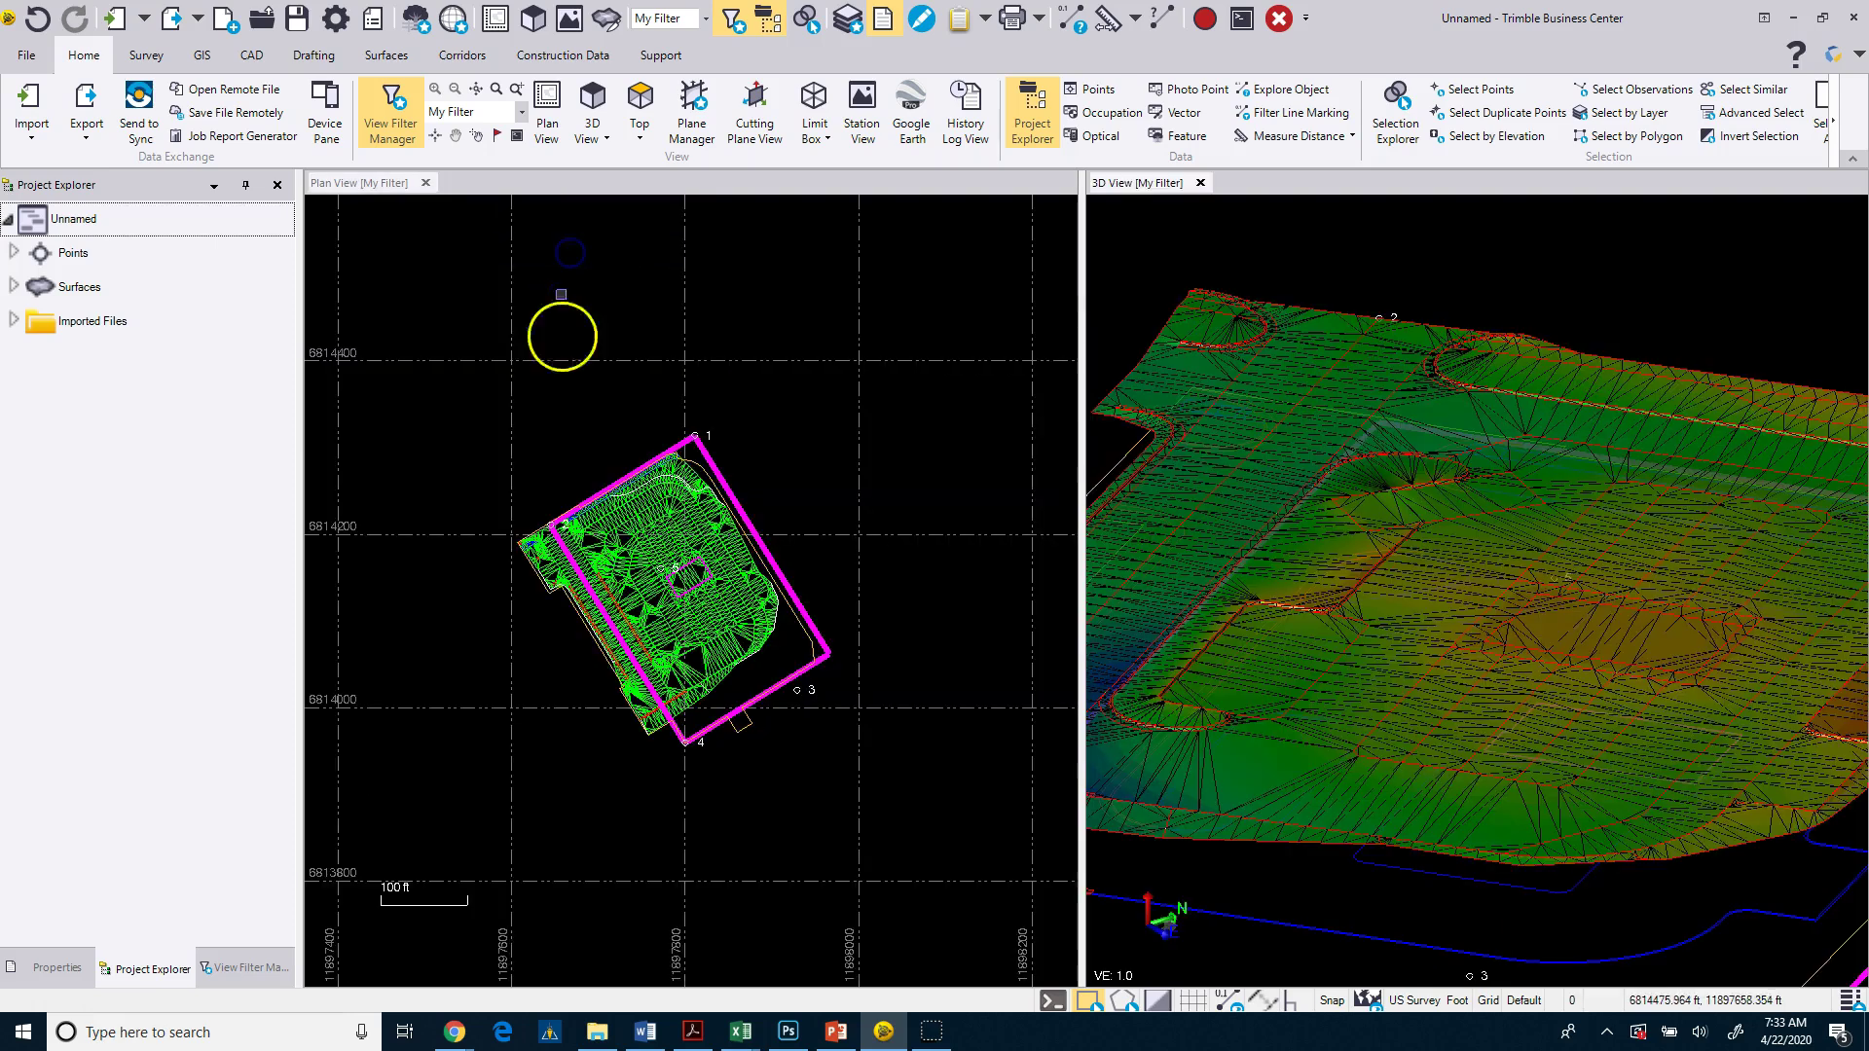
{"action": "scroll", "coordinate": [647, 573], "scroll_direction": "up", "scroll_amount": 3}
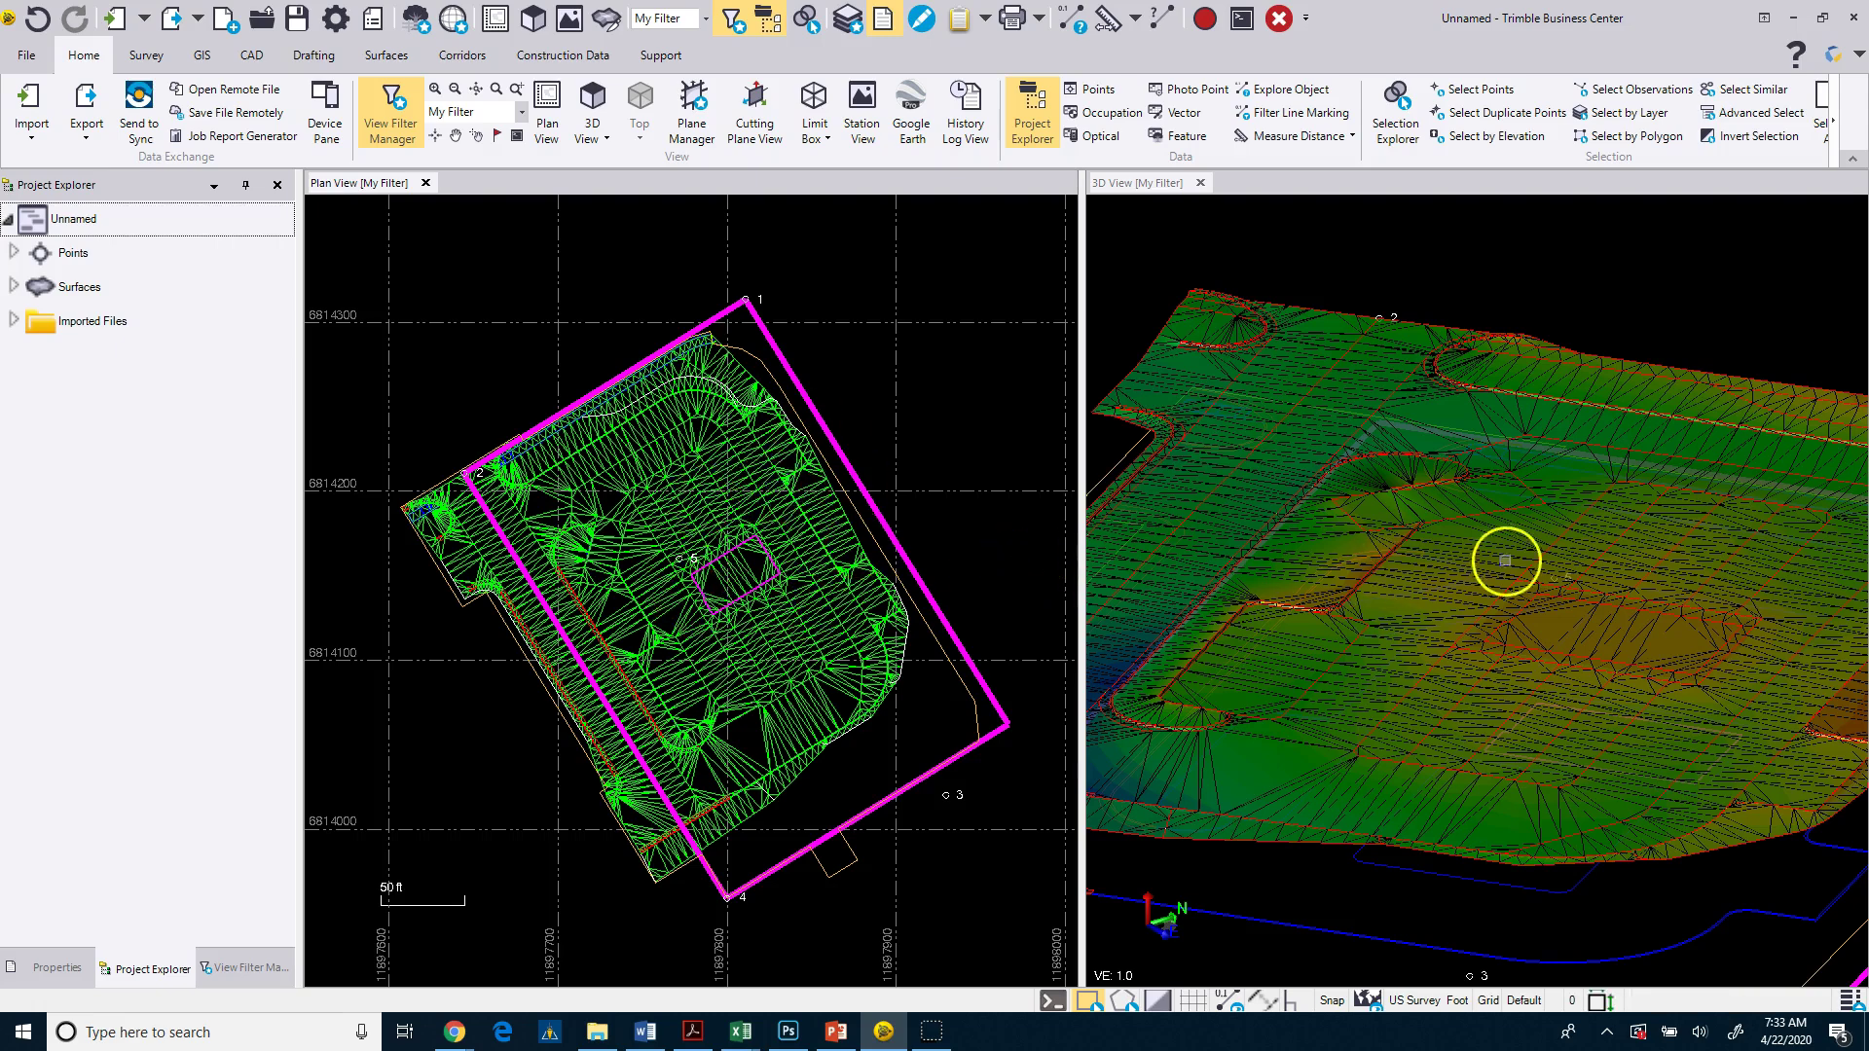
{"action": "scroll", "coordinate": [1505, 560], "scroll_direction": "down", "scroll_amount": 4}
{"action": "middle_click_drag", "start_coordinate": [1526, 555], "coordinate": [1611, 579]}
{"action": "scroll", "coordinate": [971, 583], "scroll_direction": "up", "scroll_amount": 2}
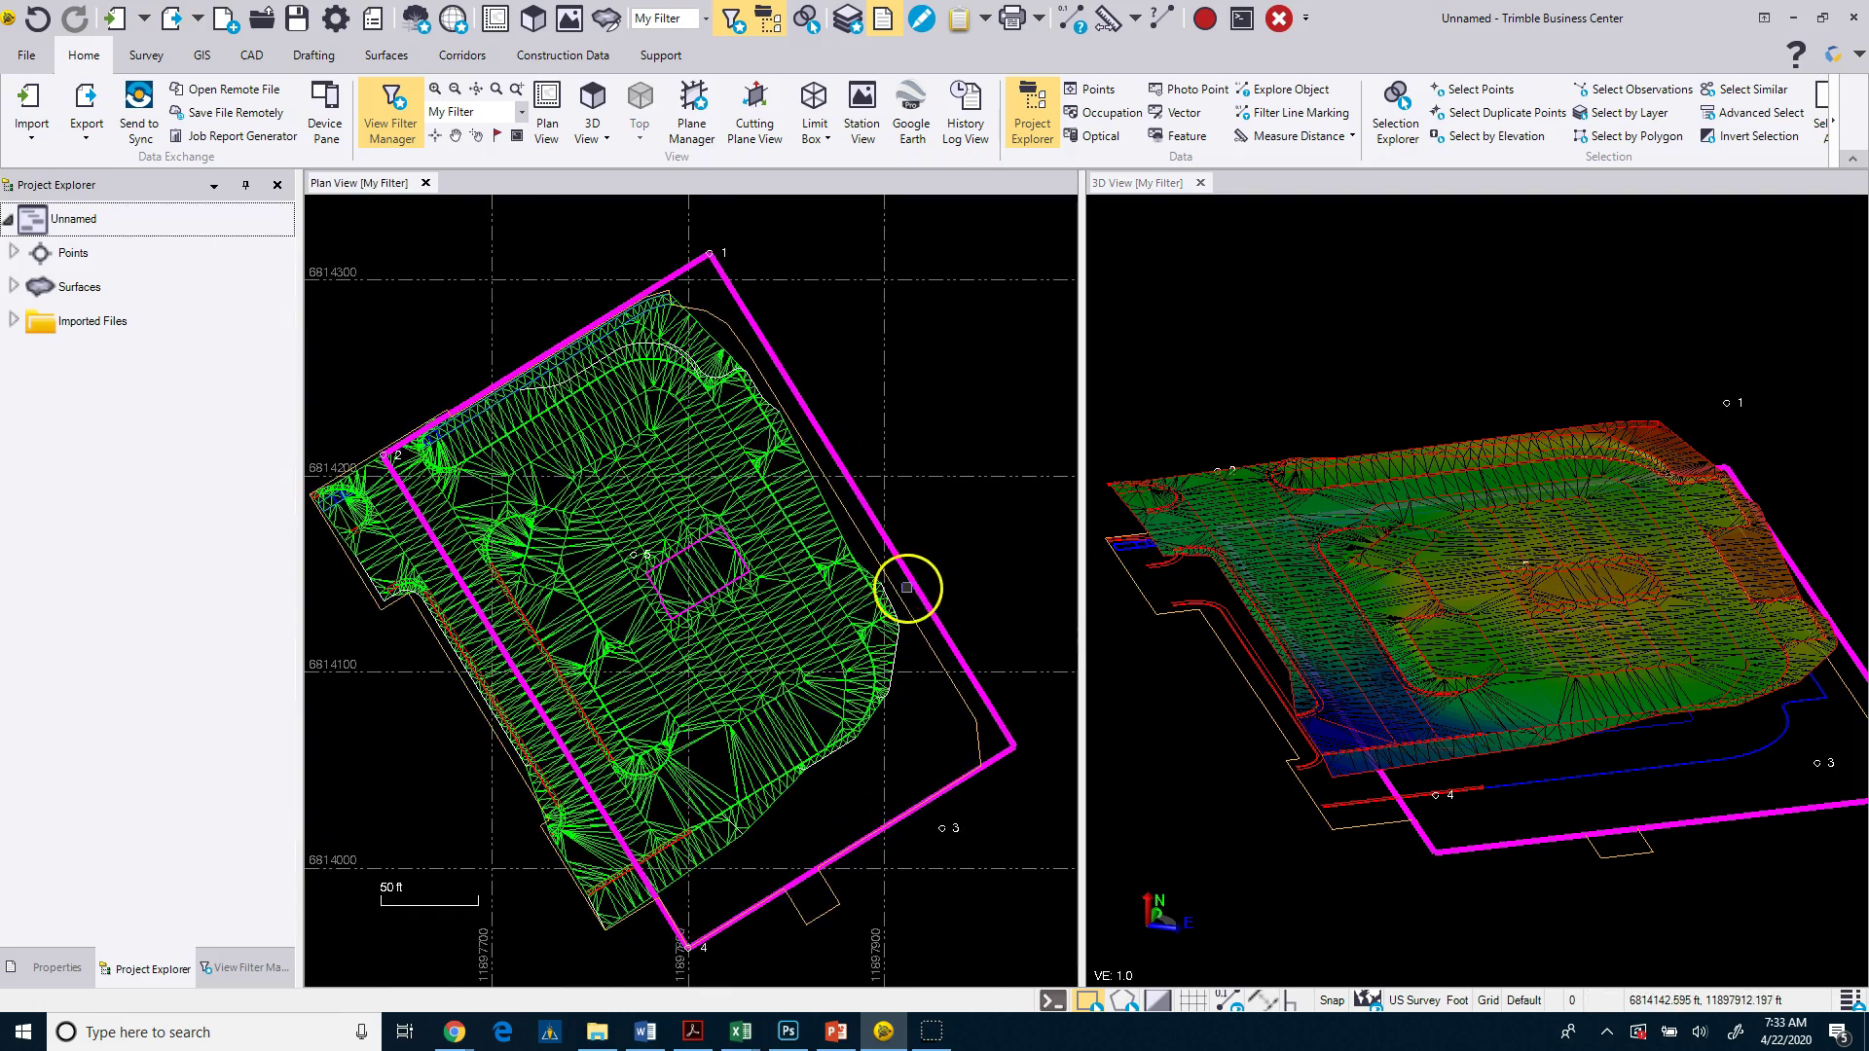
{"action": "middle_click_drag", "start_coordinate": [906, 588], "coordinate": [940, 590]}
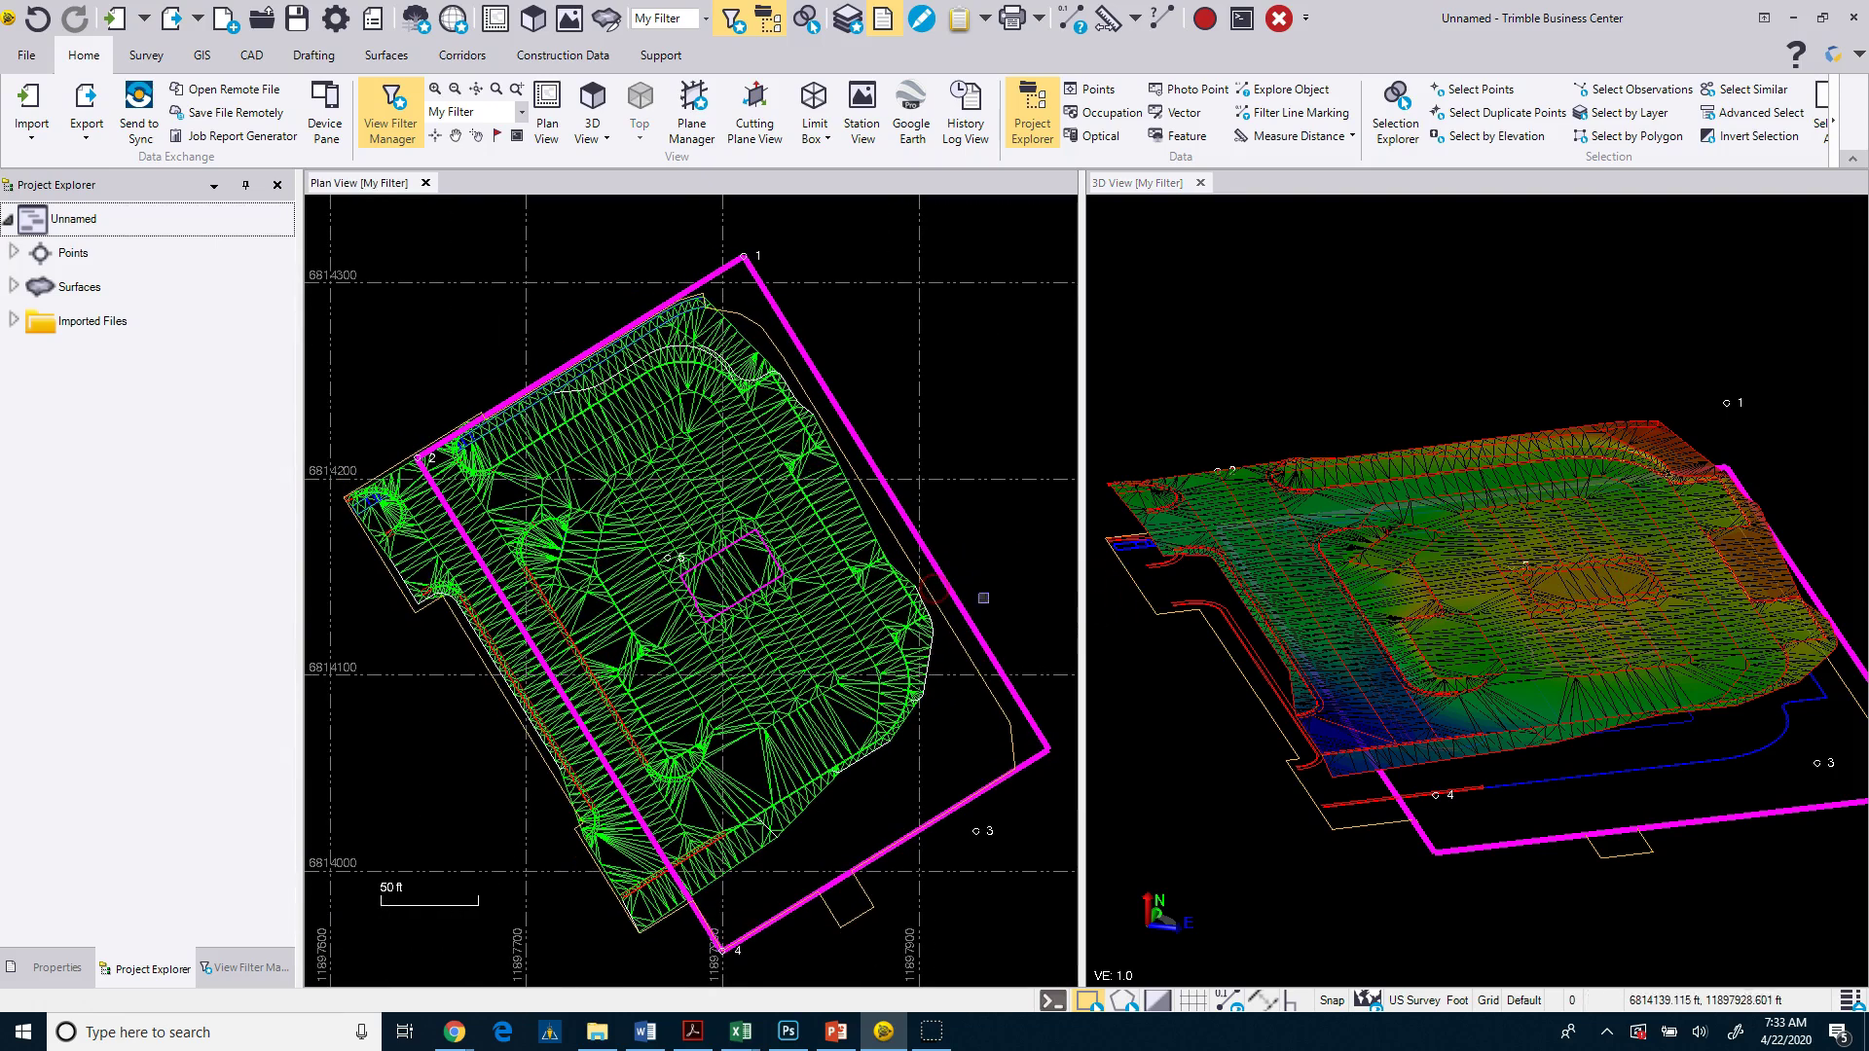
Close the split 3D view, open a fresh 3D View, and return to the plan view
{"action": "left_click", "coordinate": [1200, 183]}
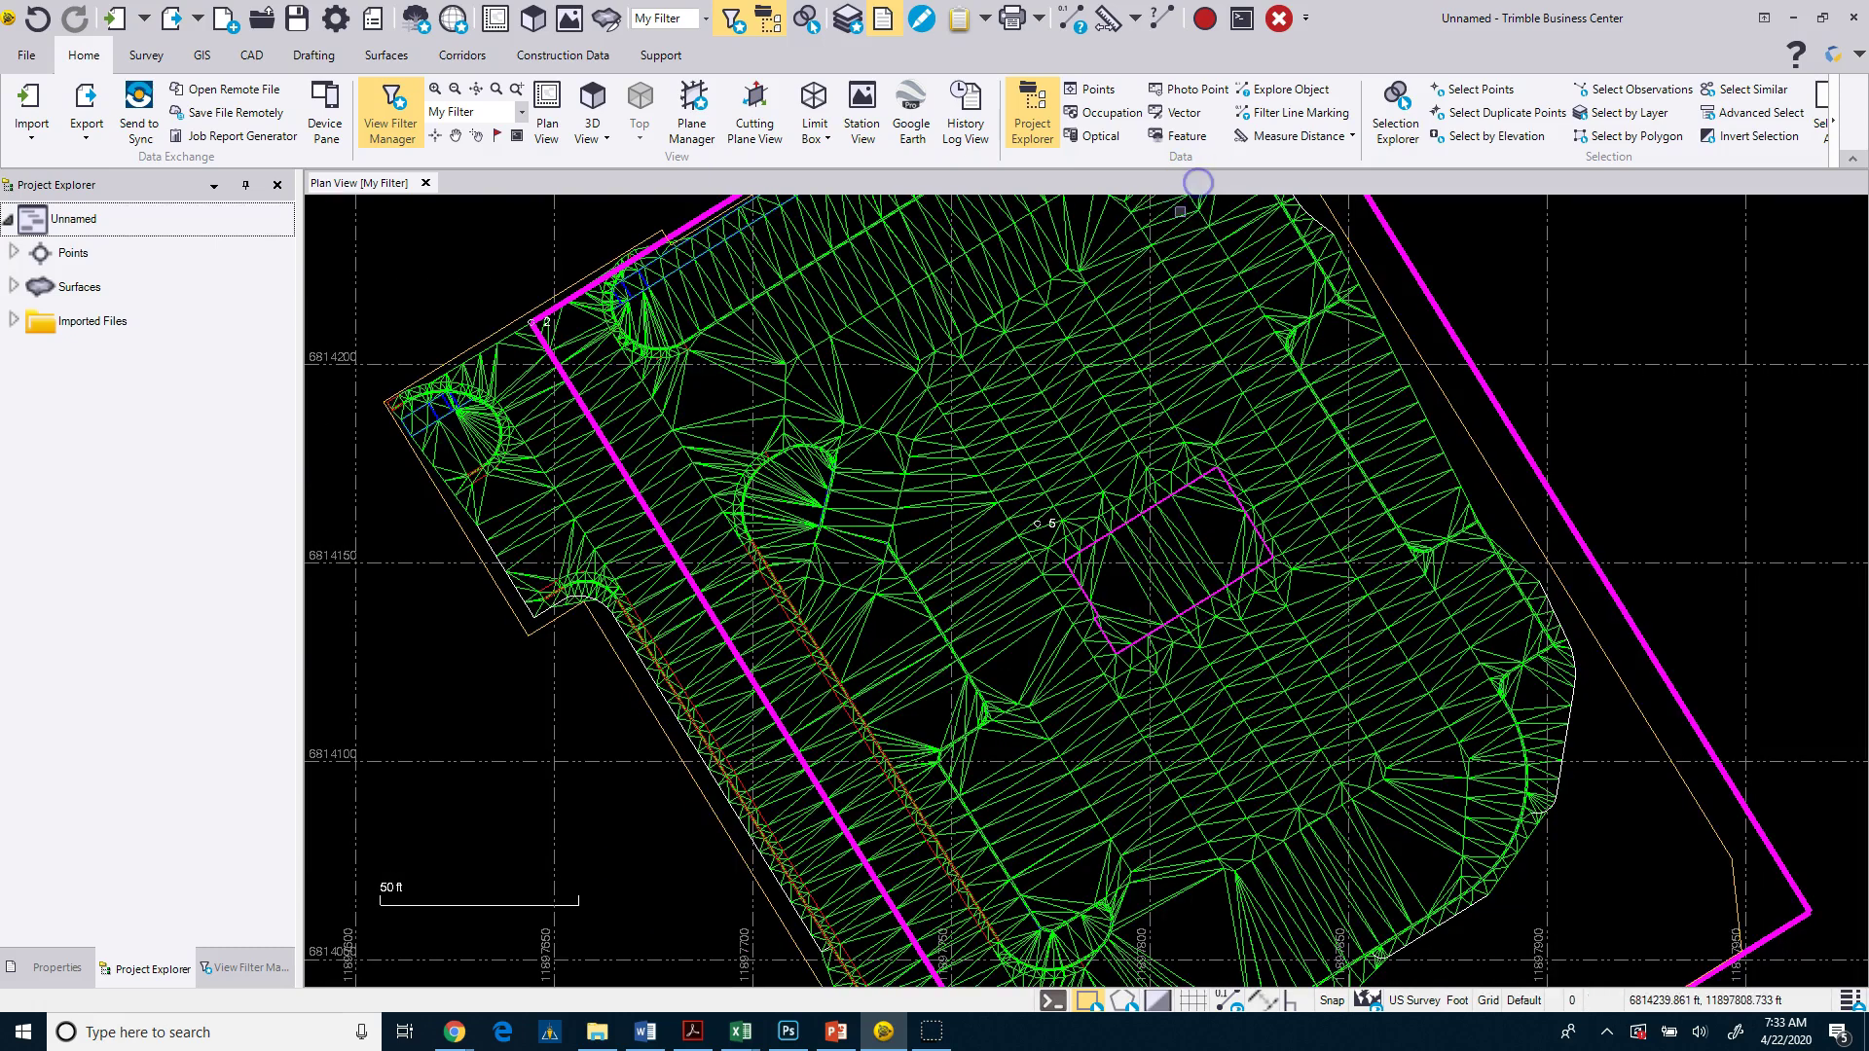
{"action": "left_click", "coordinate": [596, 102]}
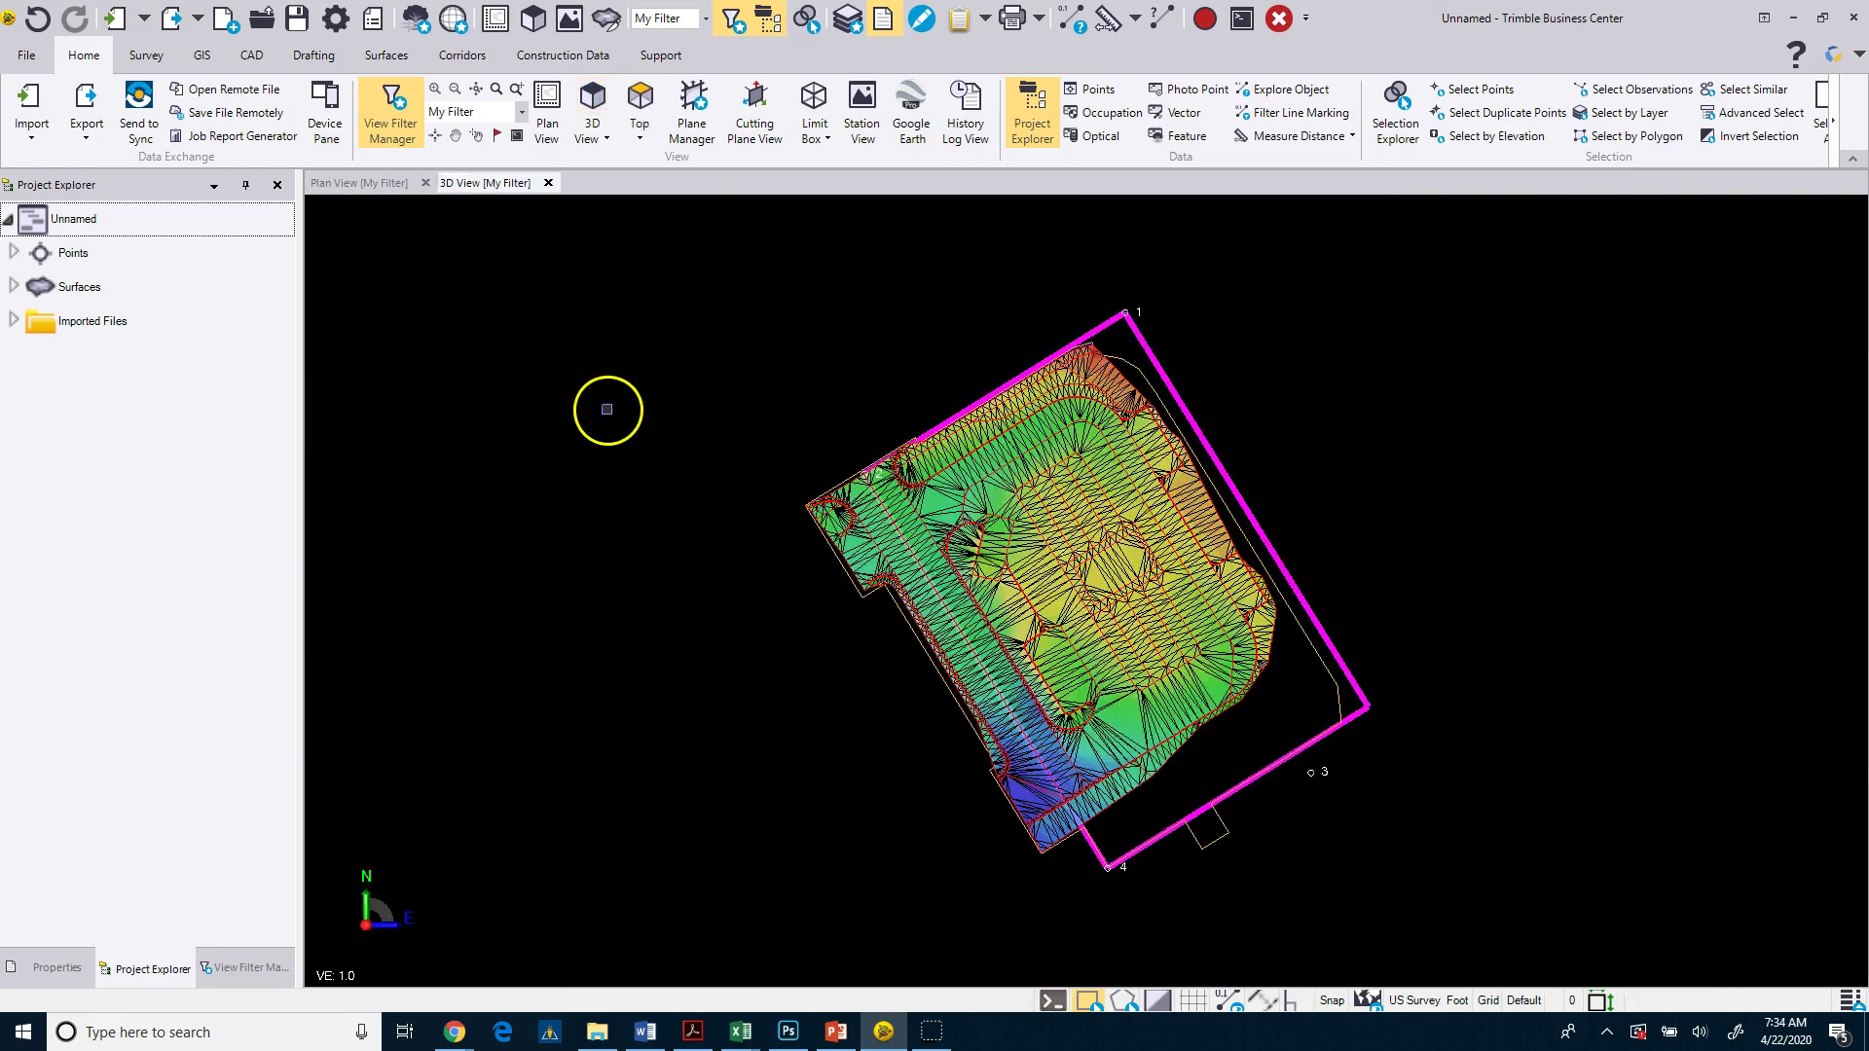
{"action": "left_click", "coordinate": [369, 184]}
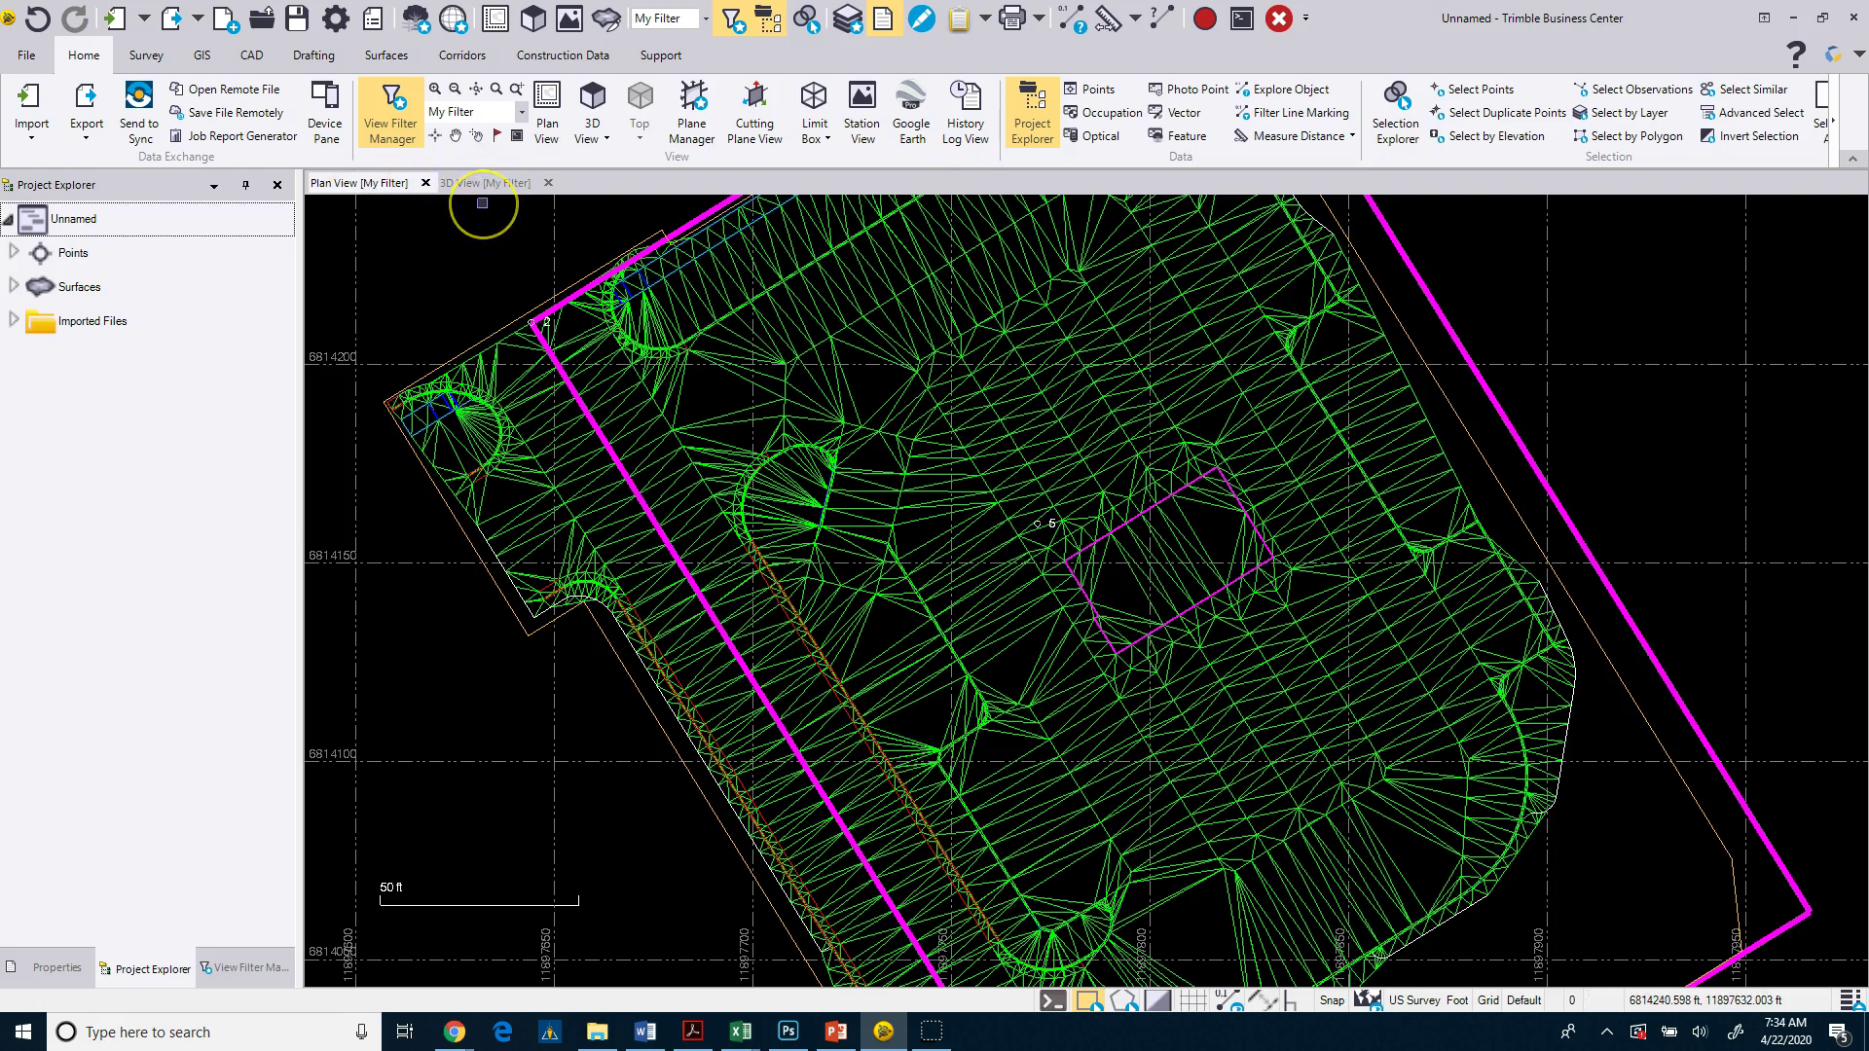
Open a second 3D view, 3D View2, and orbit and zoom it to an oblique angle
{"action": "left_click", "coordinate": [528, 21]}
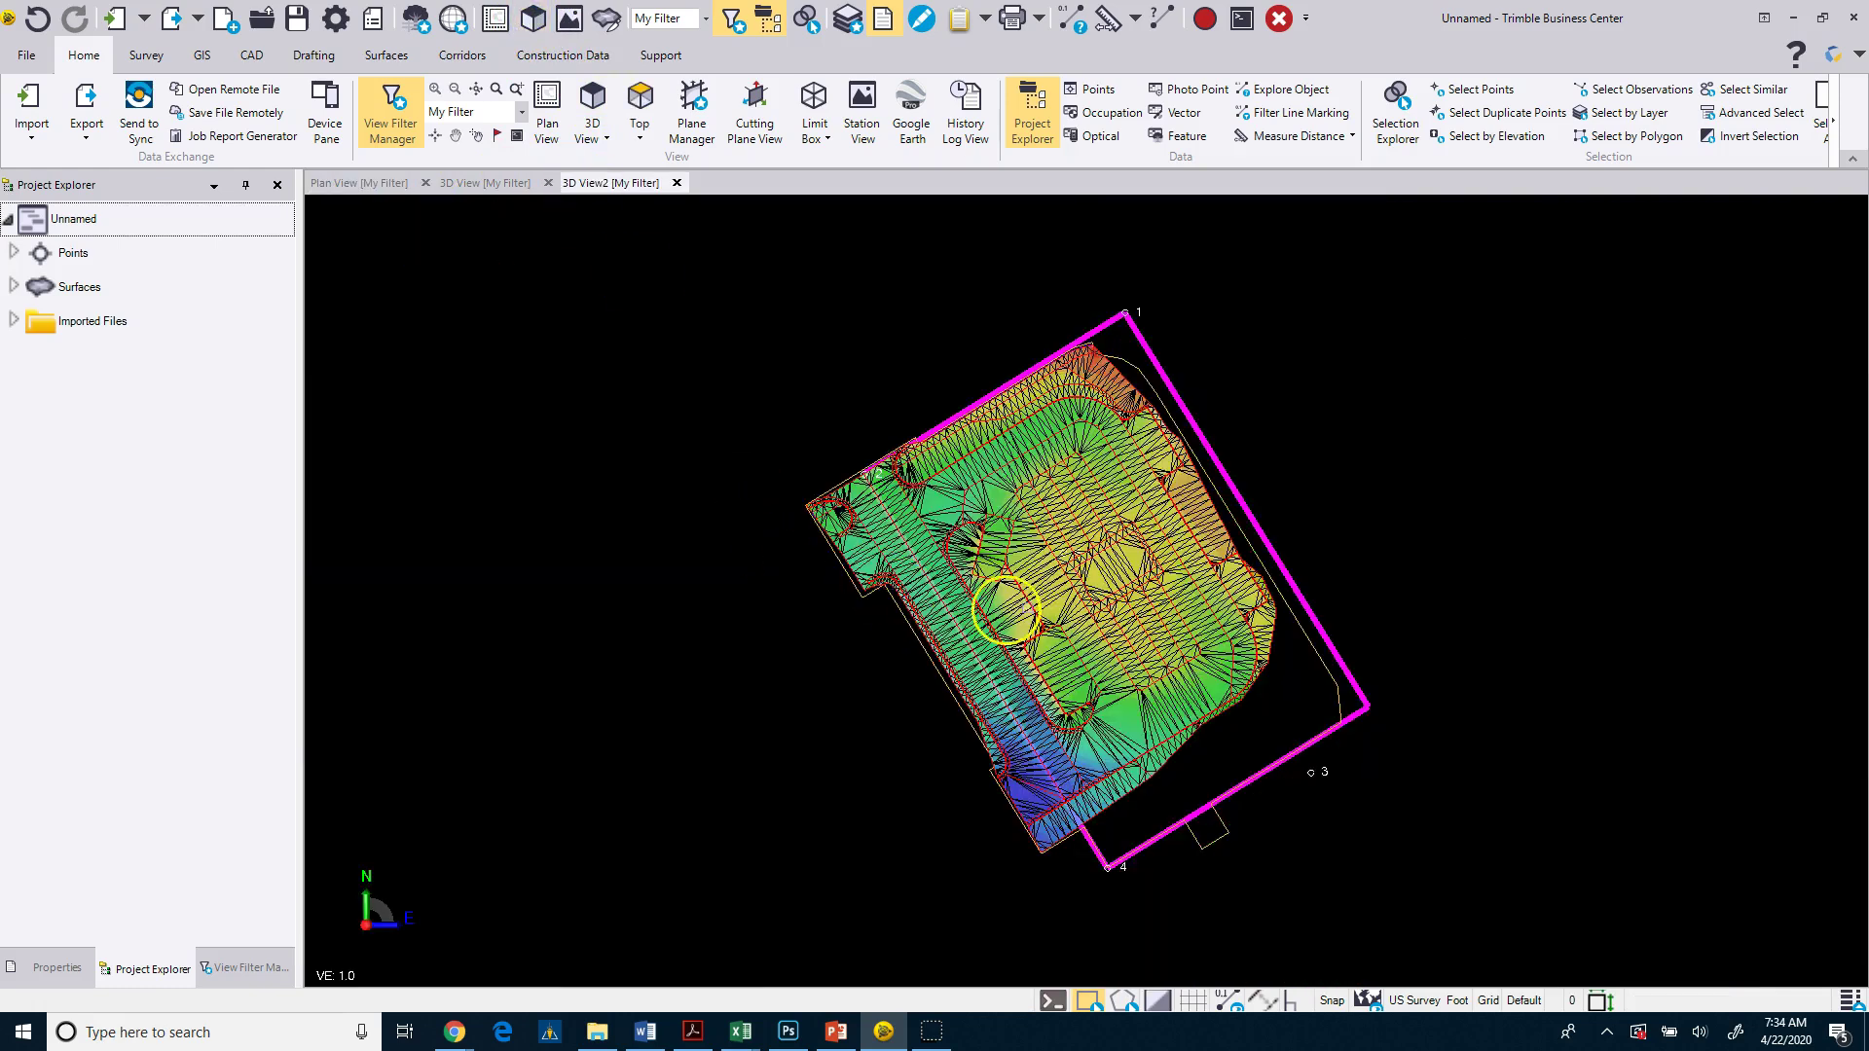
{"action": "left_click_drag", "start_coordinate": [1006, 610], "coordinate": [1489, 454]}
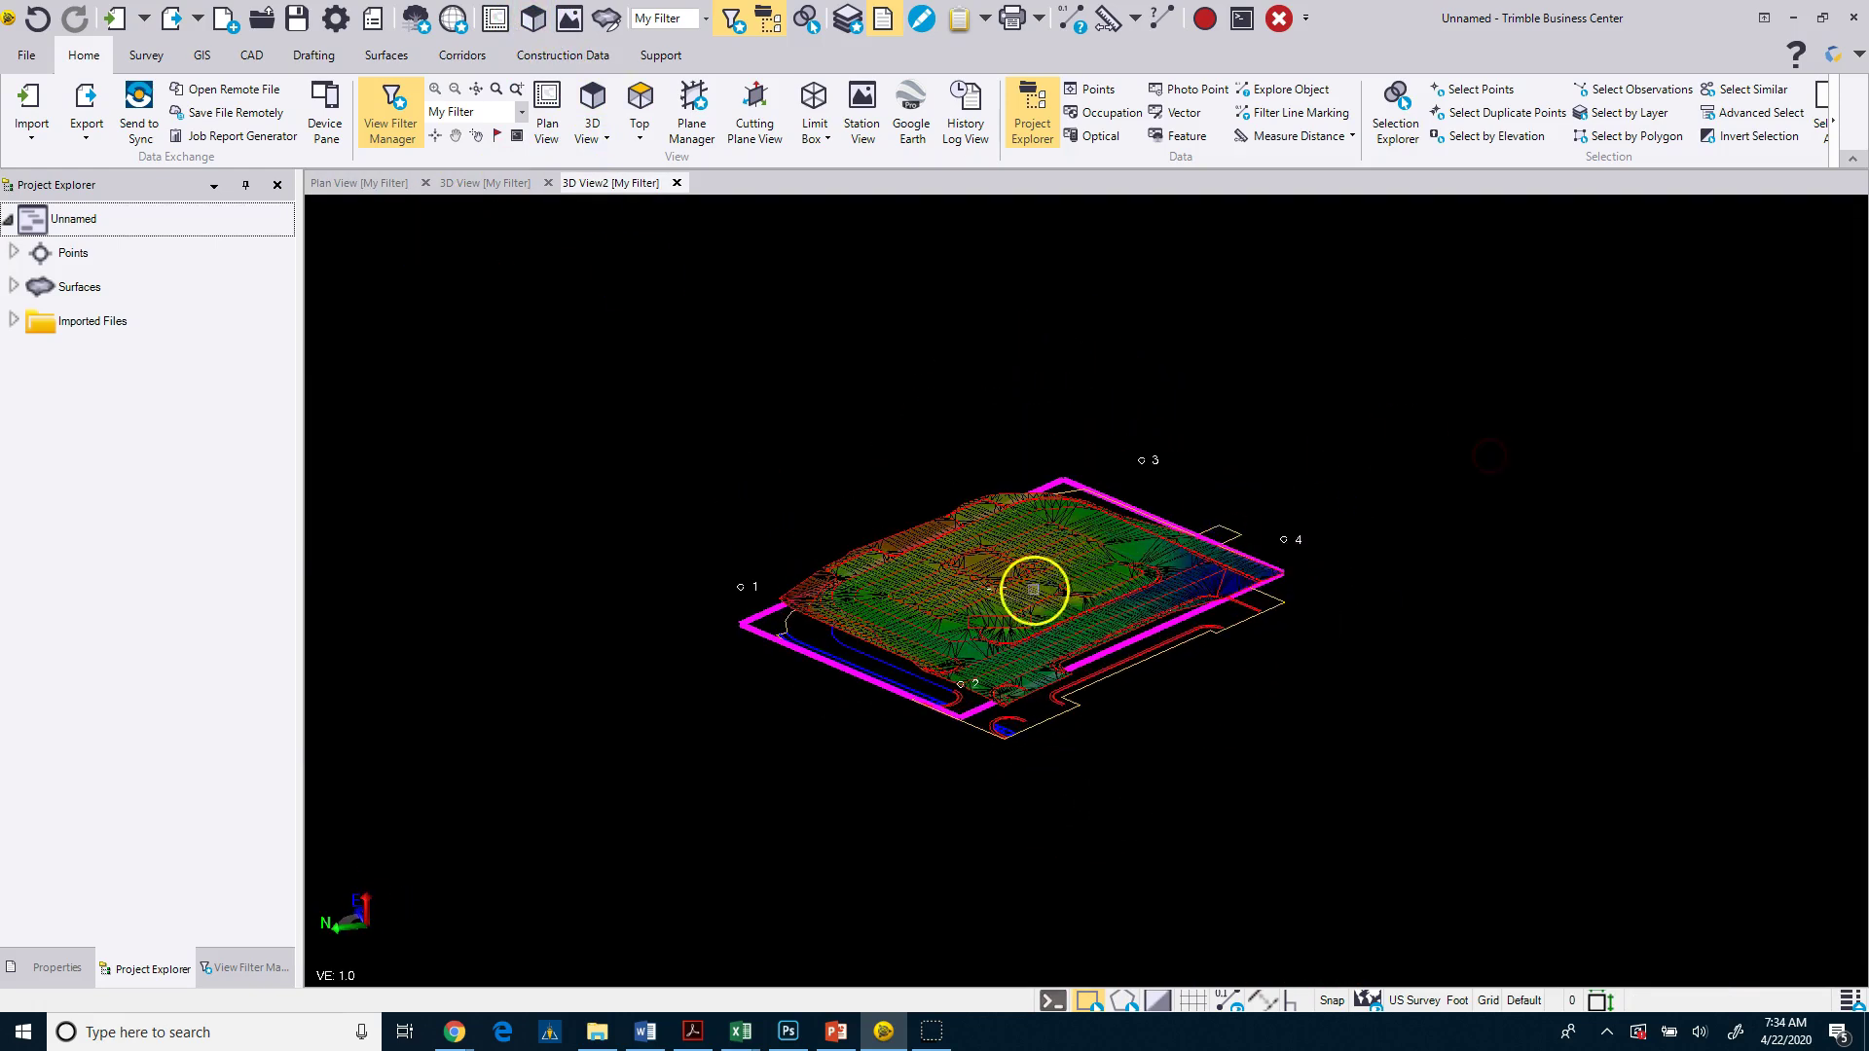
{"action": "scroll", "coordinate": [1031, 591], "scroll_direction": "up", "scroll_amount": 4}
{"action": "scroll", "coordinate": [943, 709], "scroll_direction": "up", "scroll_amount": 4}
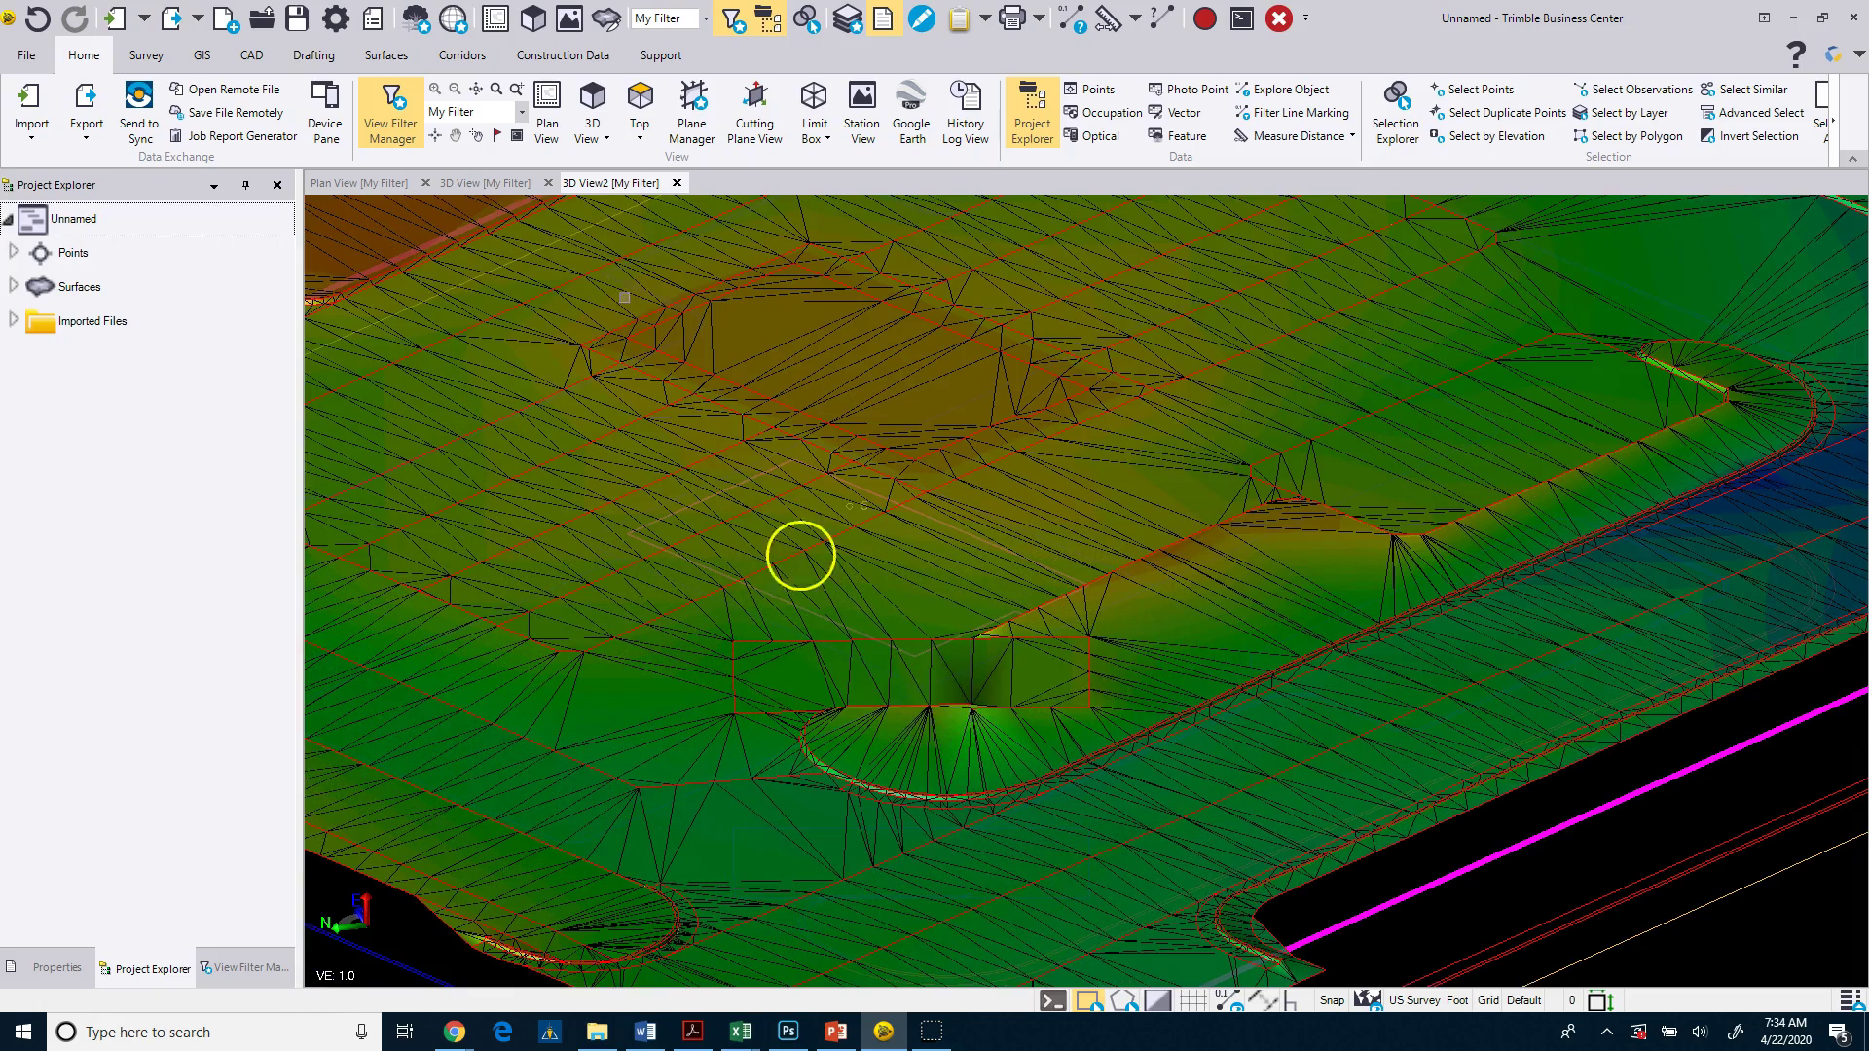
Switch to the original 3D view and orbit it to a close oblique perspective
{"action": "left_click", "coordinate": [439, 185]}
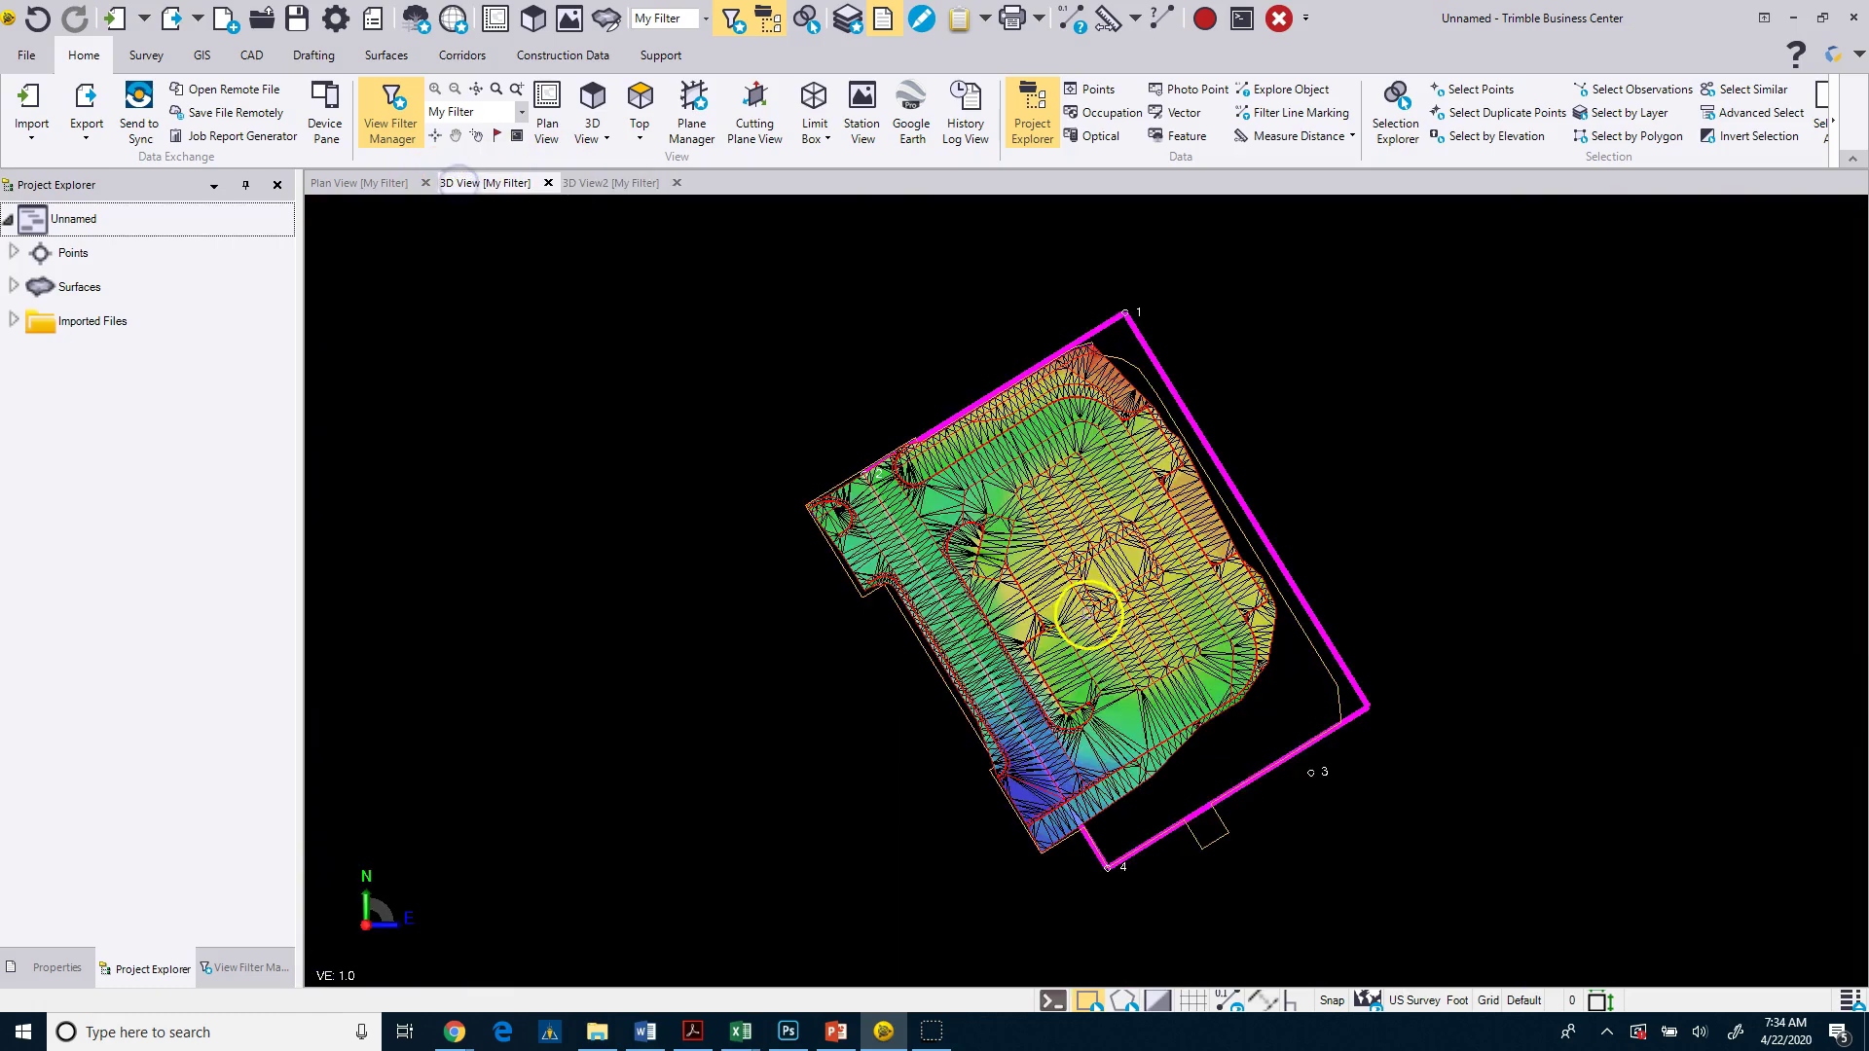
{"action": "left_click_drag", "start_coordinate": [1071, 594], "coordinate": [730, 478]}
{"action": "scroll", "coordinate": [1063, 654], "scroll_direction": "up", "scroll_amount": 5}
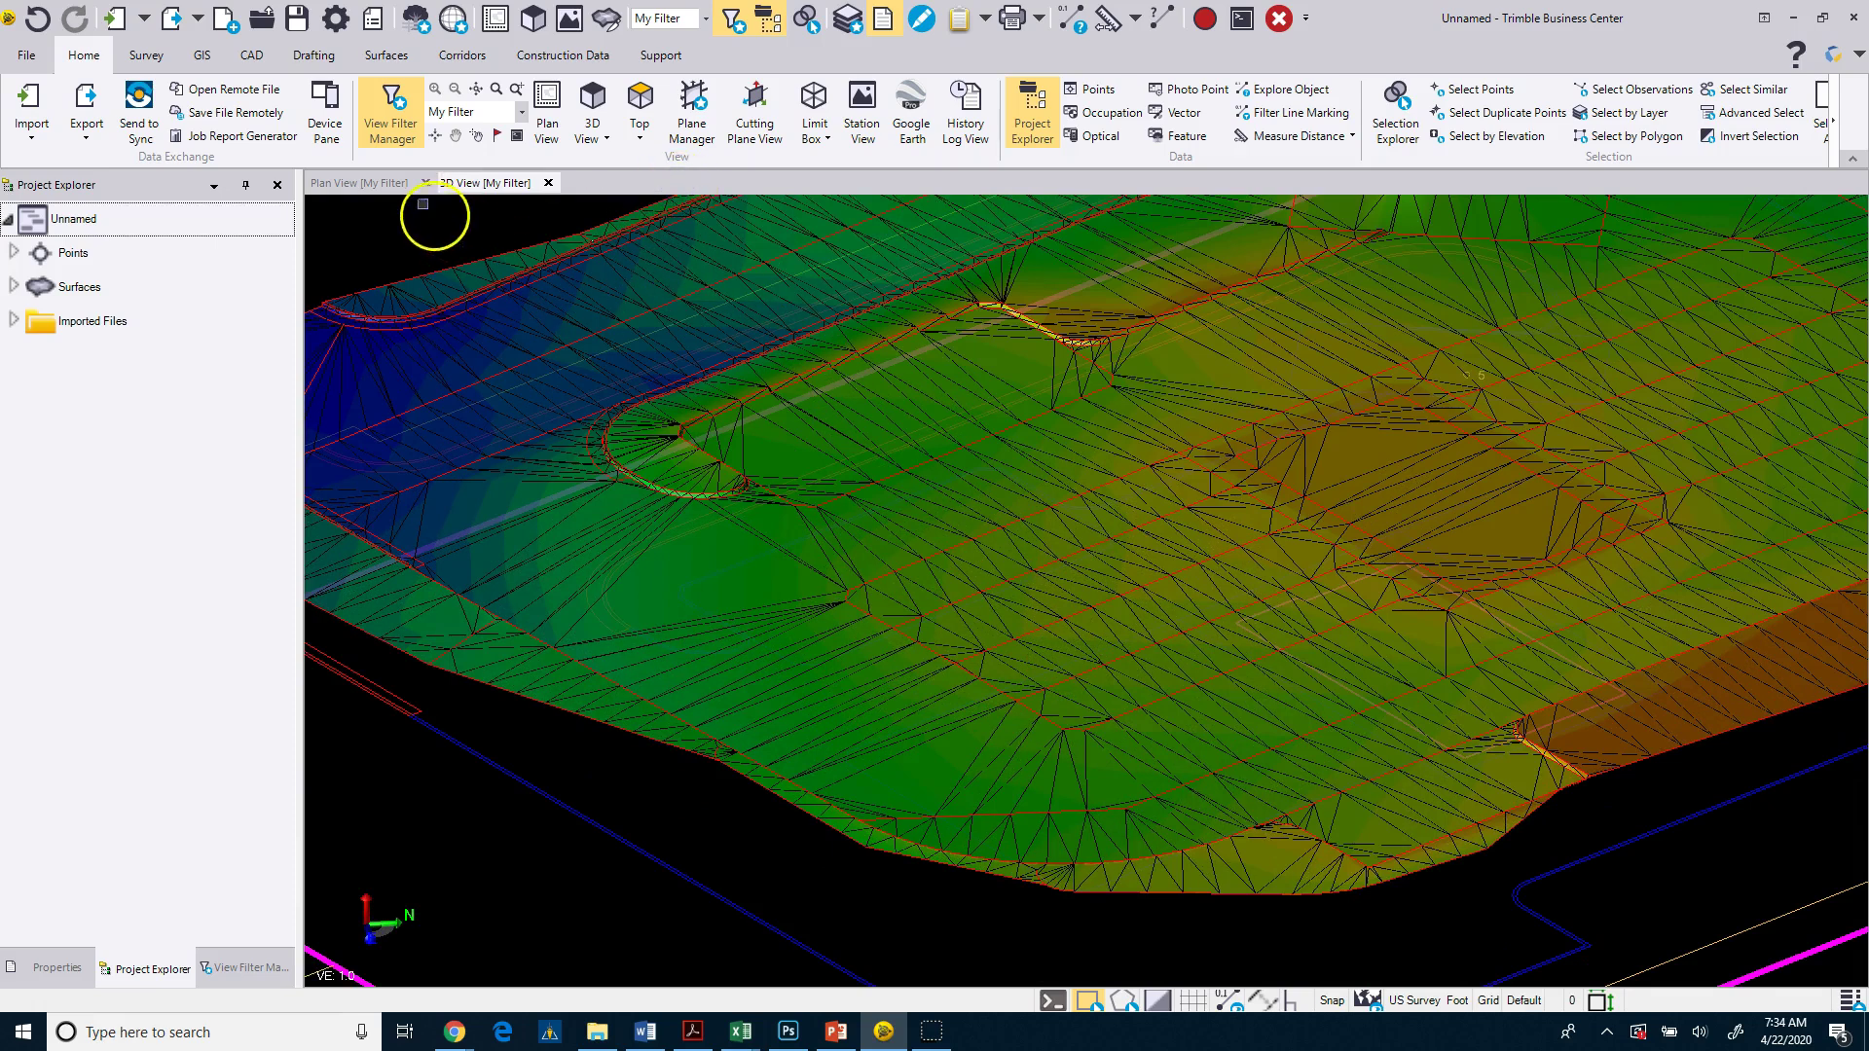
Return to the plan view and open Plan View2 from the Home ribbon showing the full surface
{"action": "left_click", "coordinate": [392, 185]}
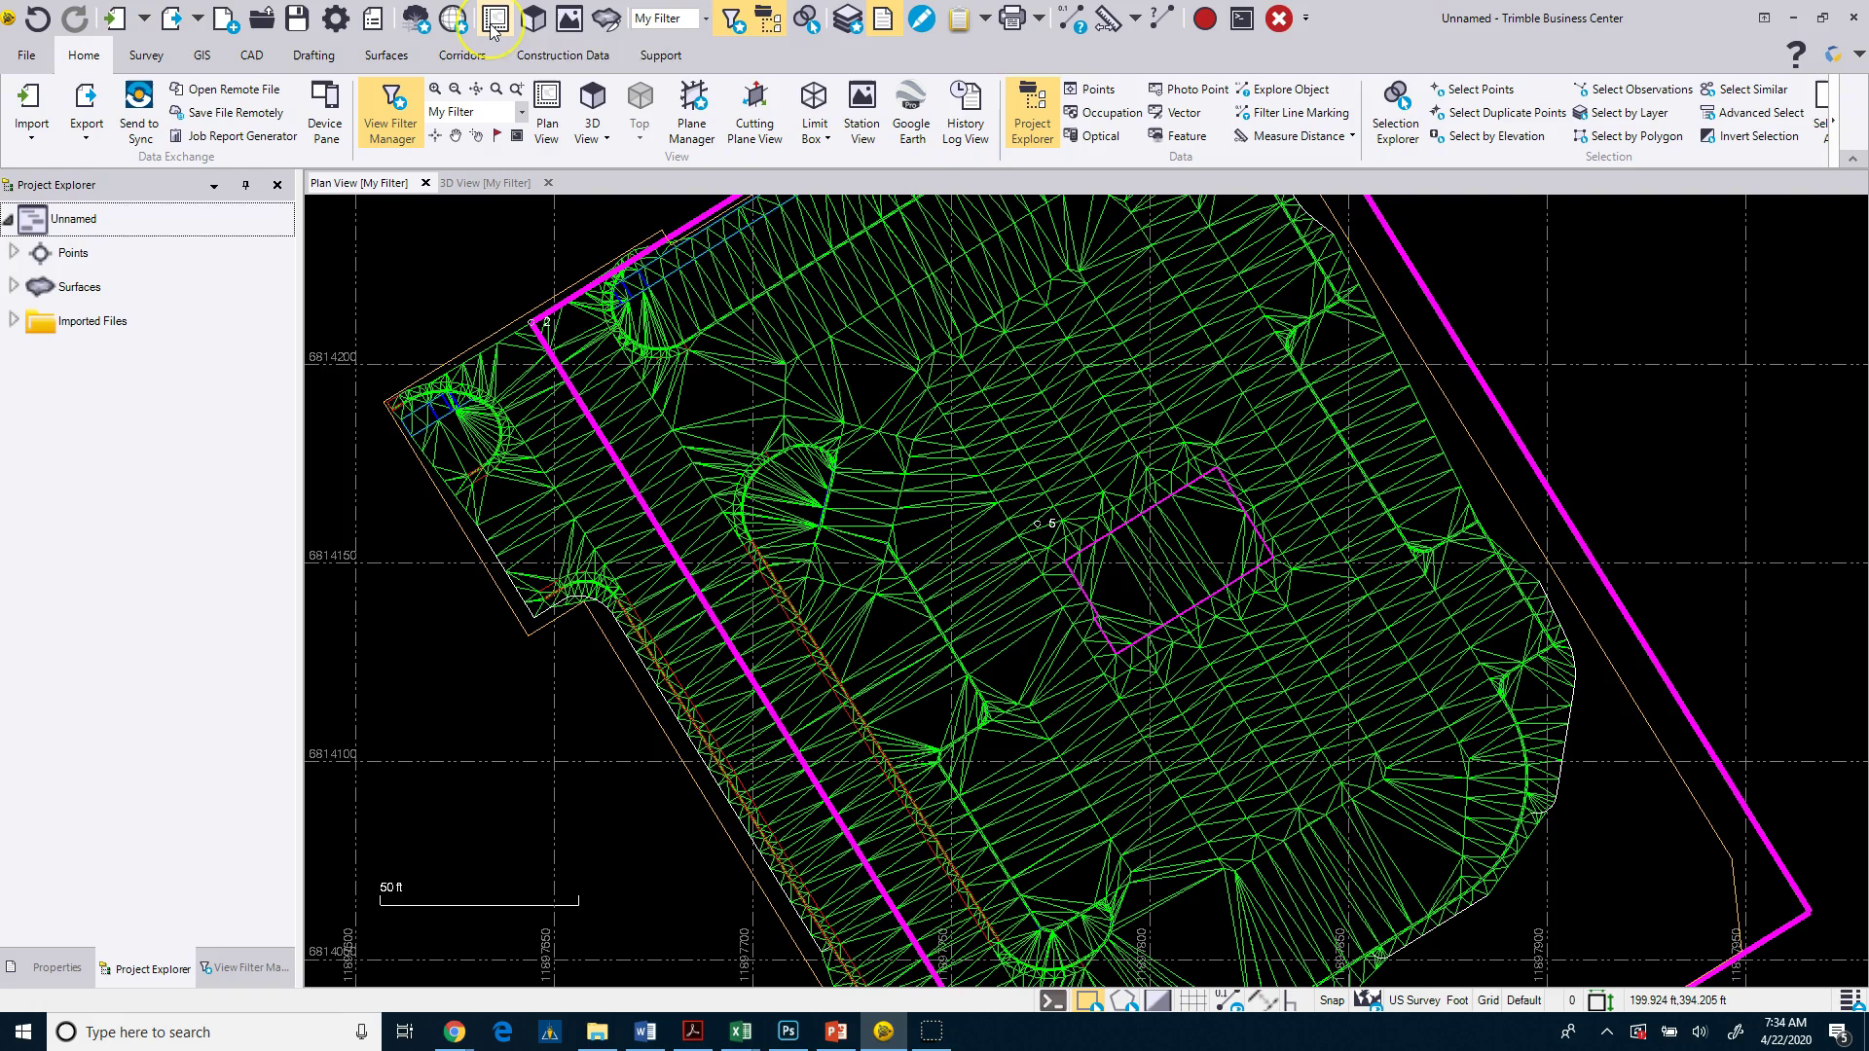
{"action": "left_click", "coordinate": [530, 100]}
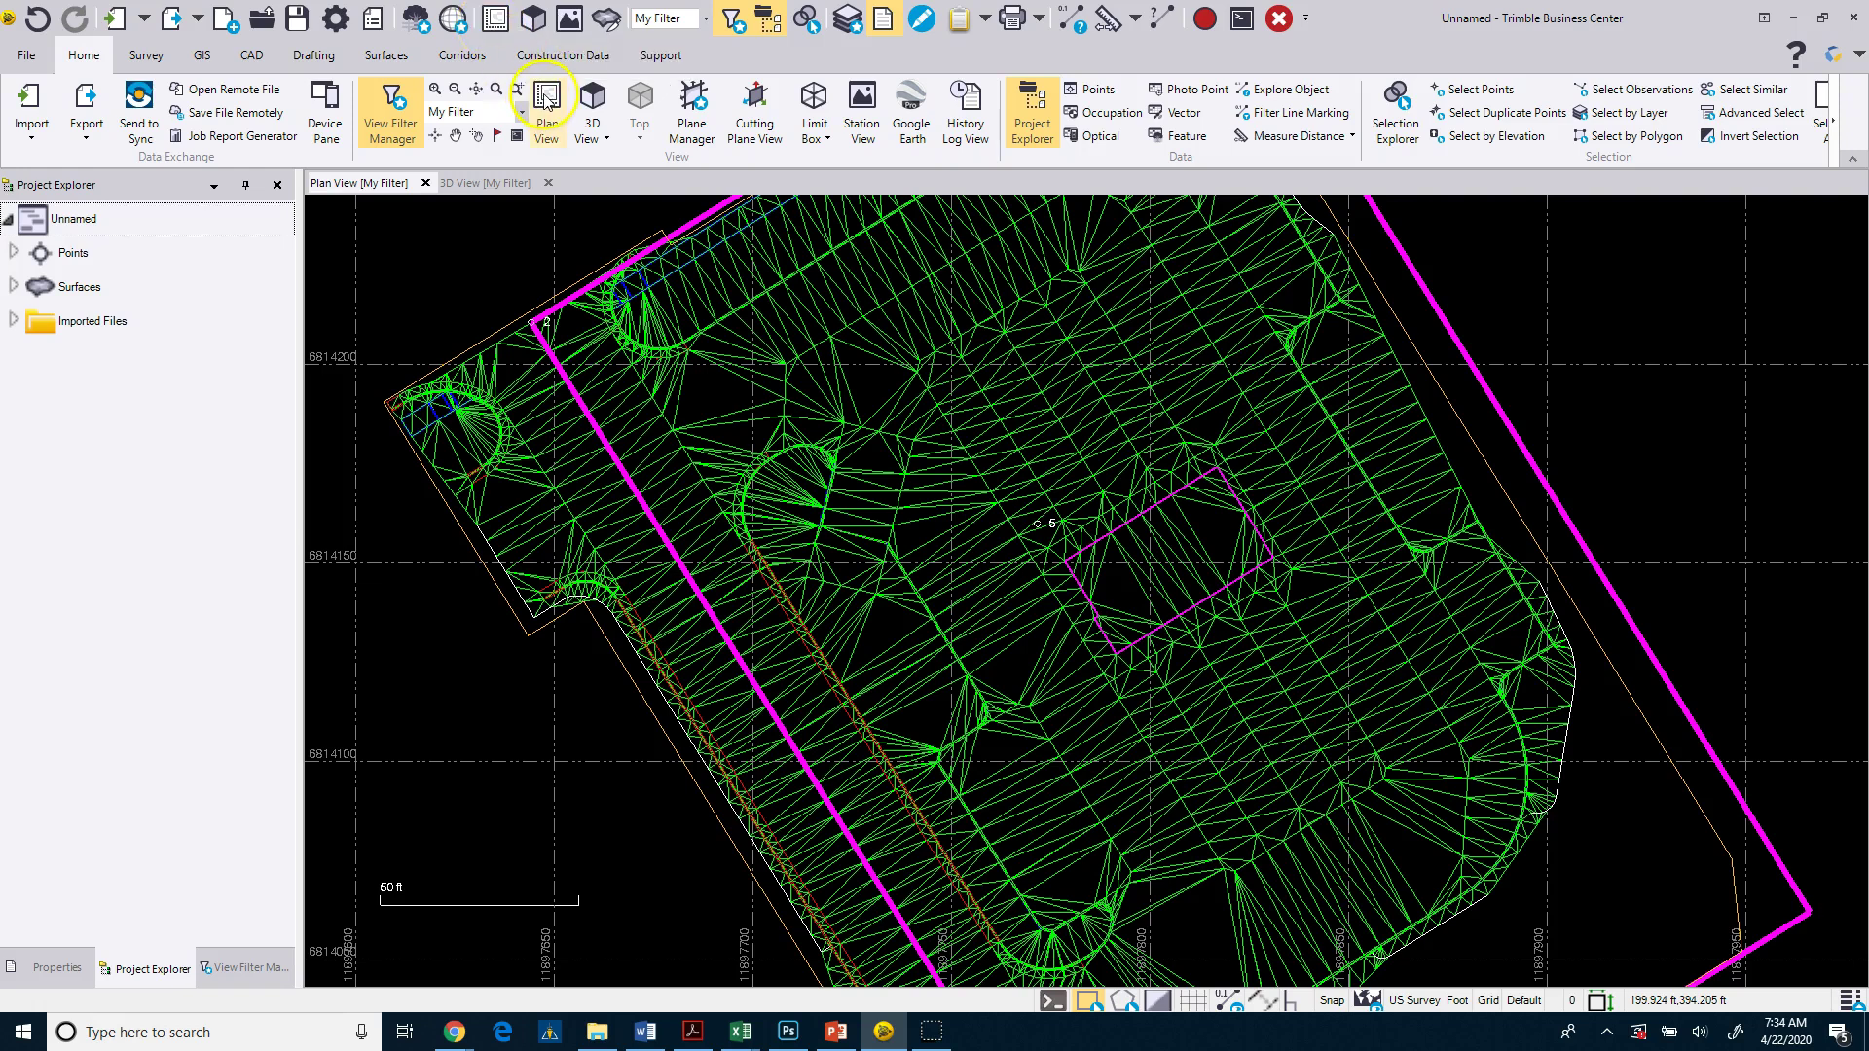
{"action": "left_click", "coordinate": [547, 97]}
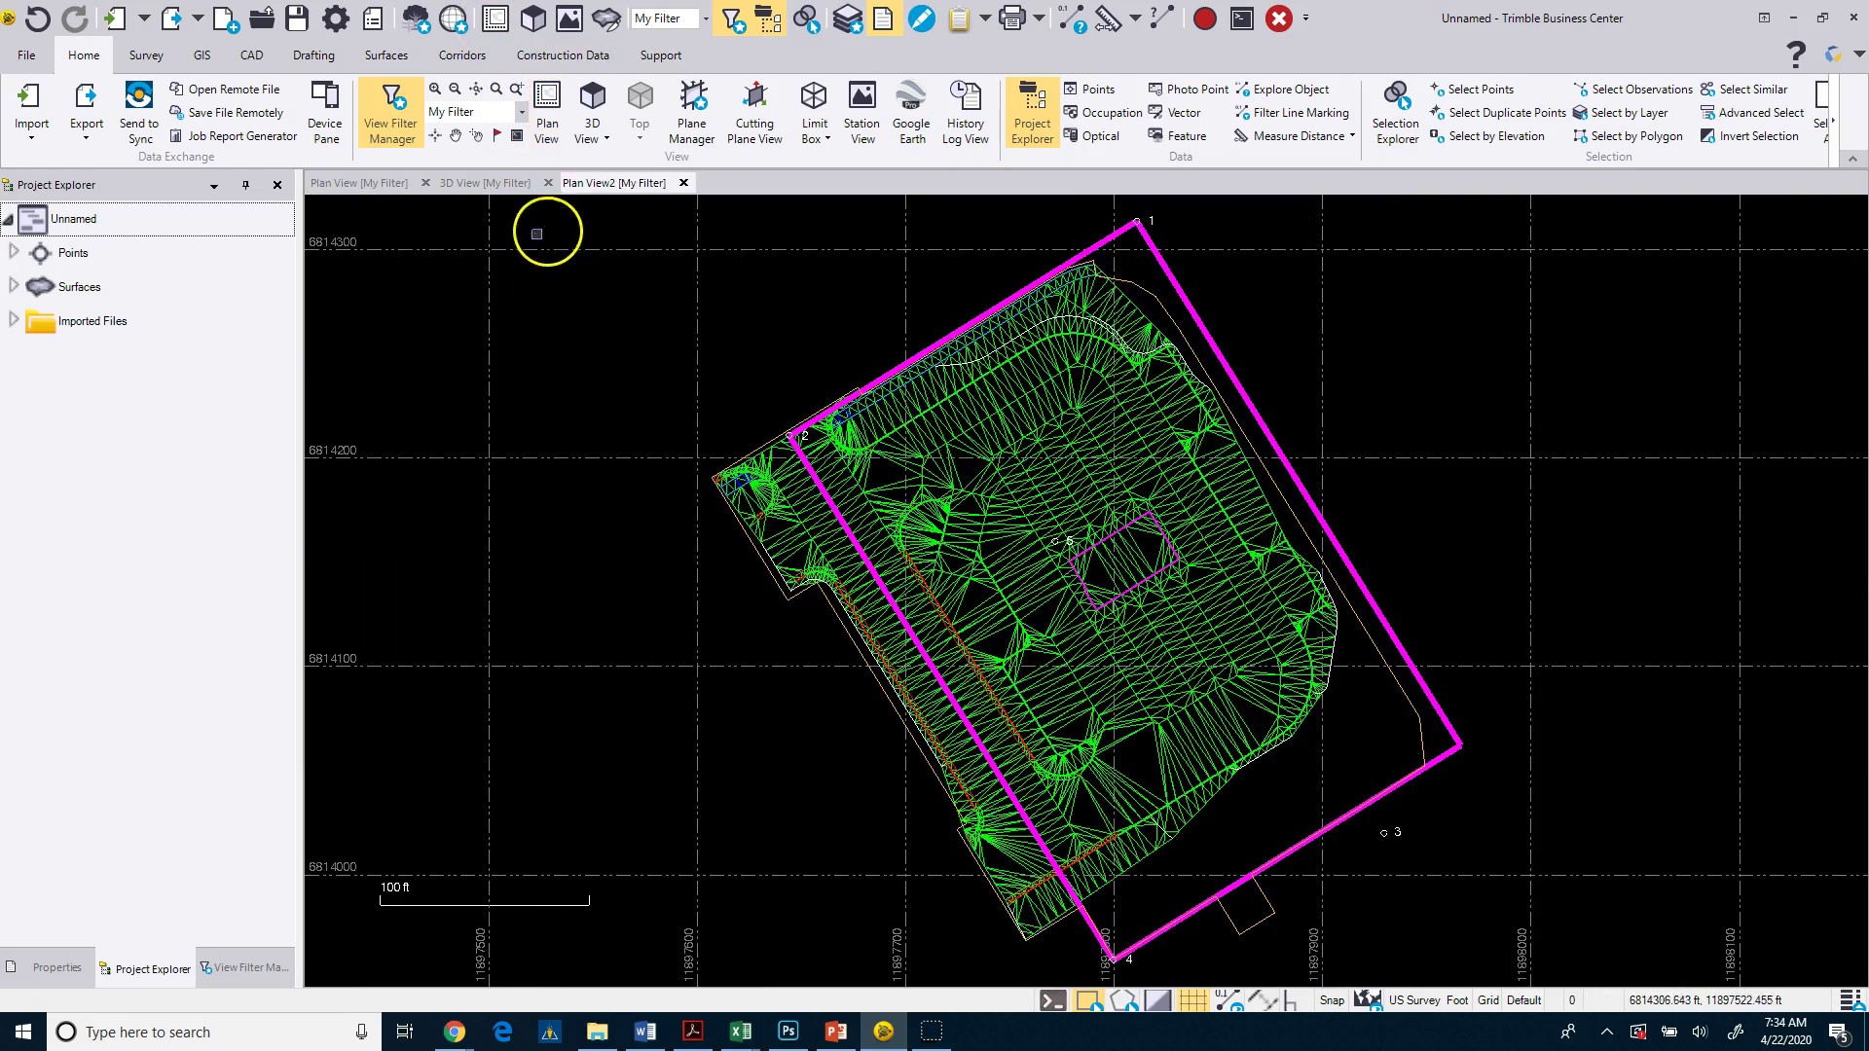
Put Plan View2 in a new vertical tab group and the 3D view in a new horizontal one
{"action": "right_click", "coordinate": [606, 187]}
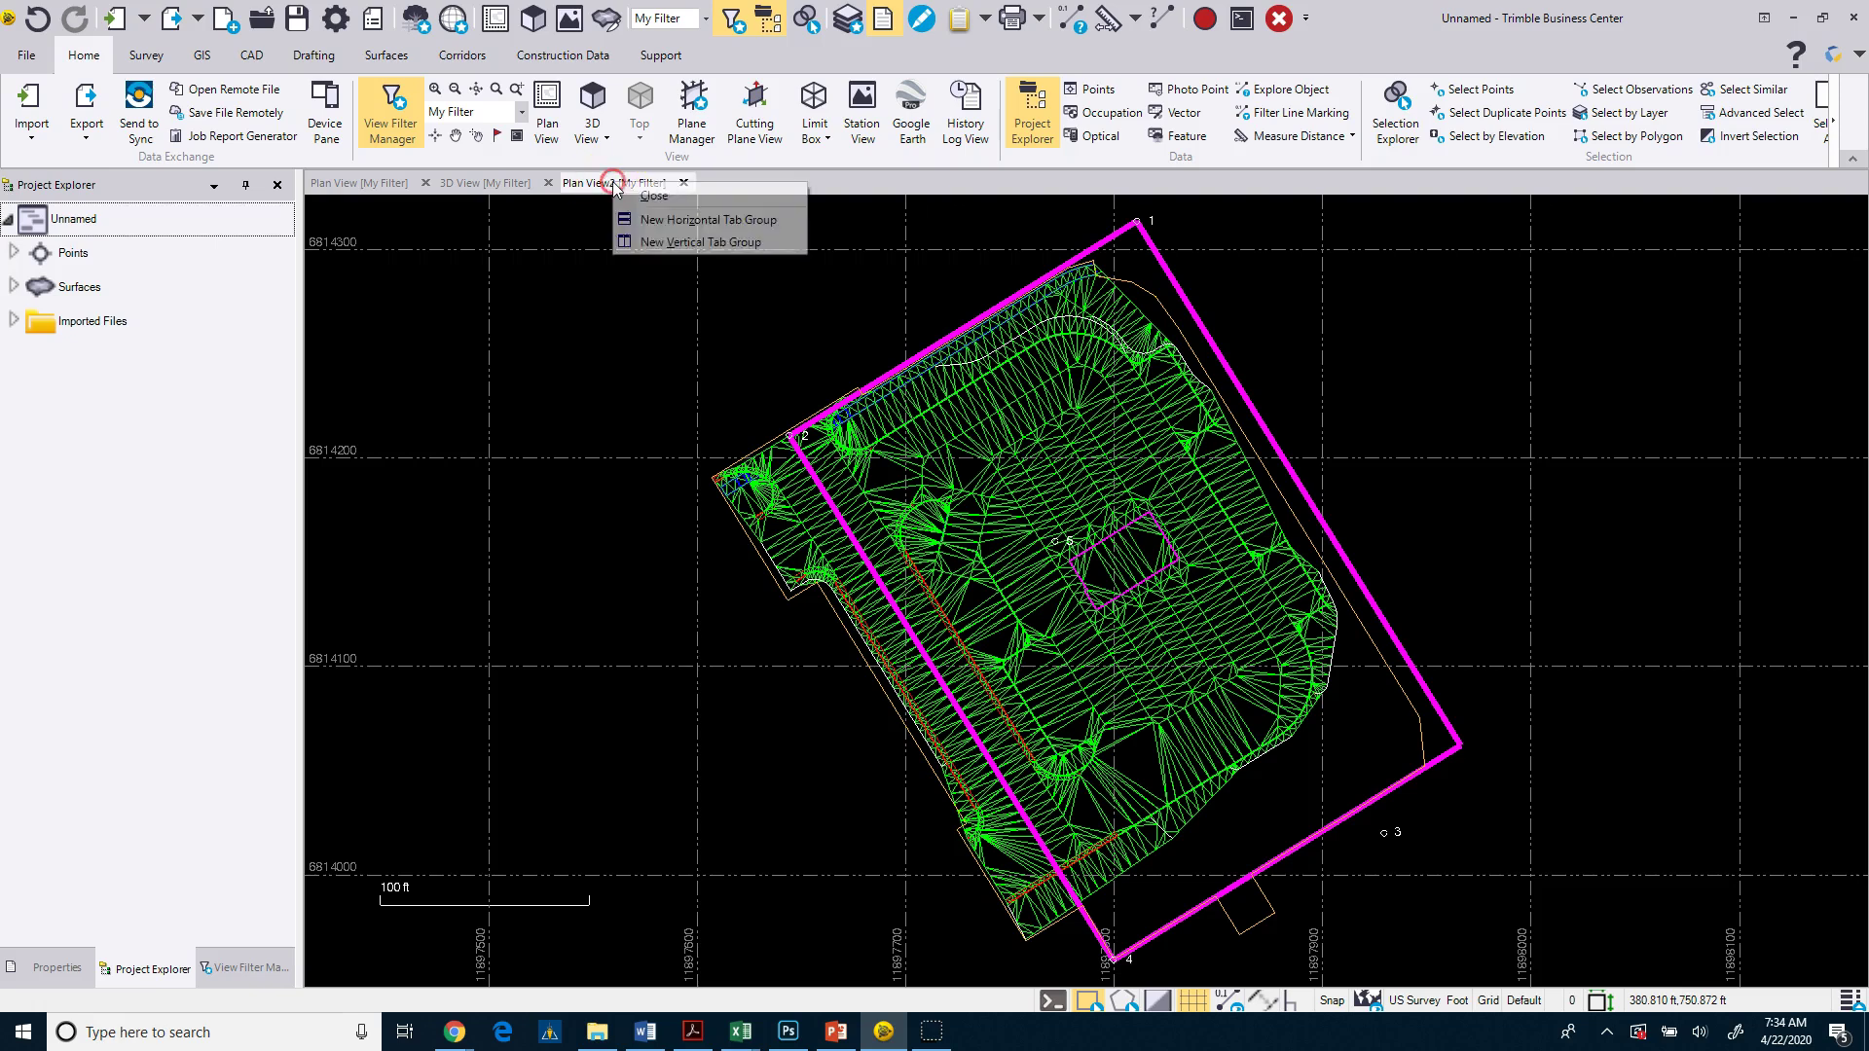
{"action": "left_click", "coordinate": [665, 243]}
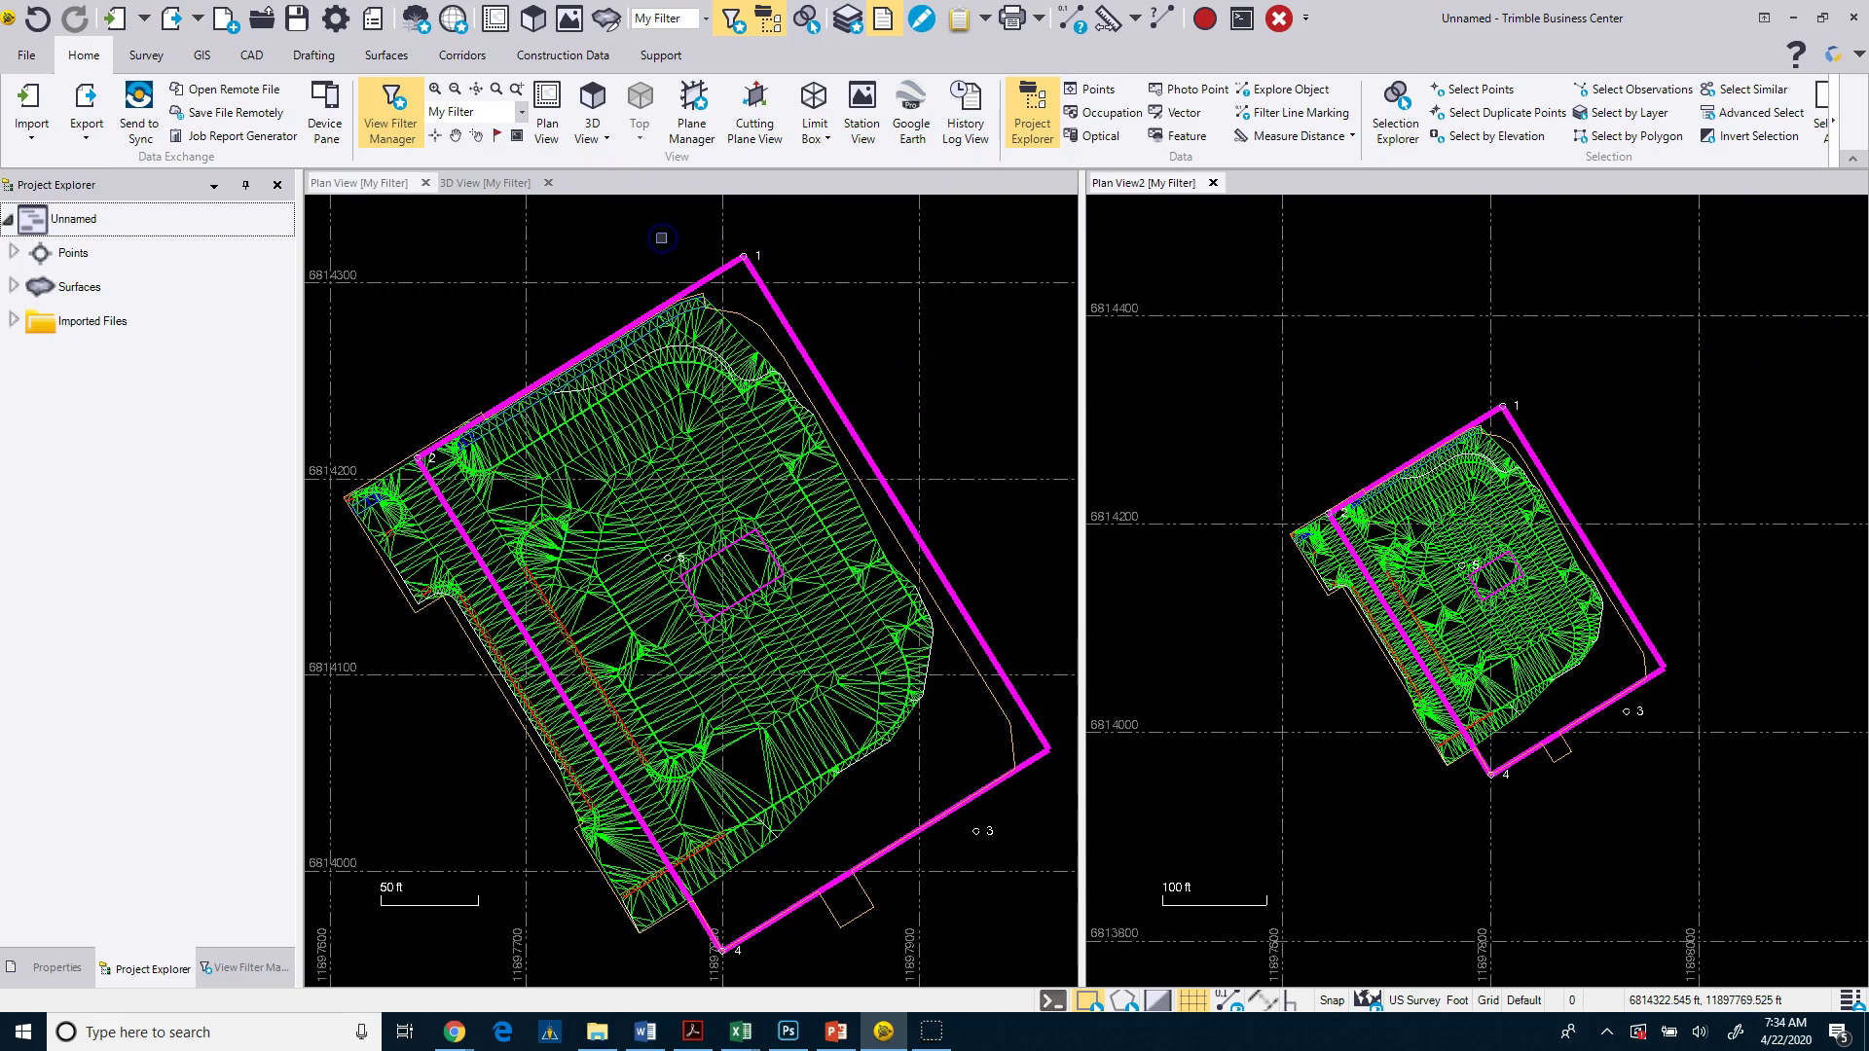
{"action": "right_click", "coordinate": [503, 187]}
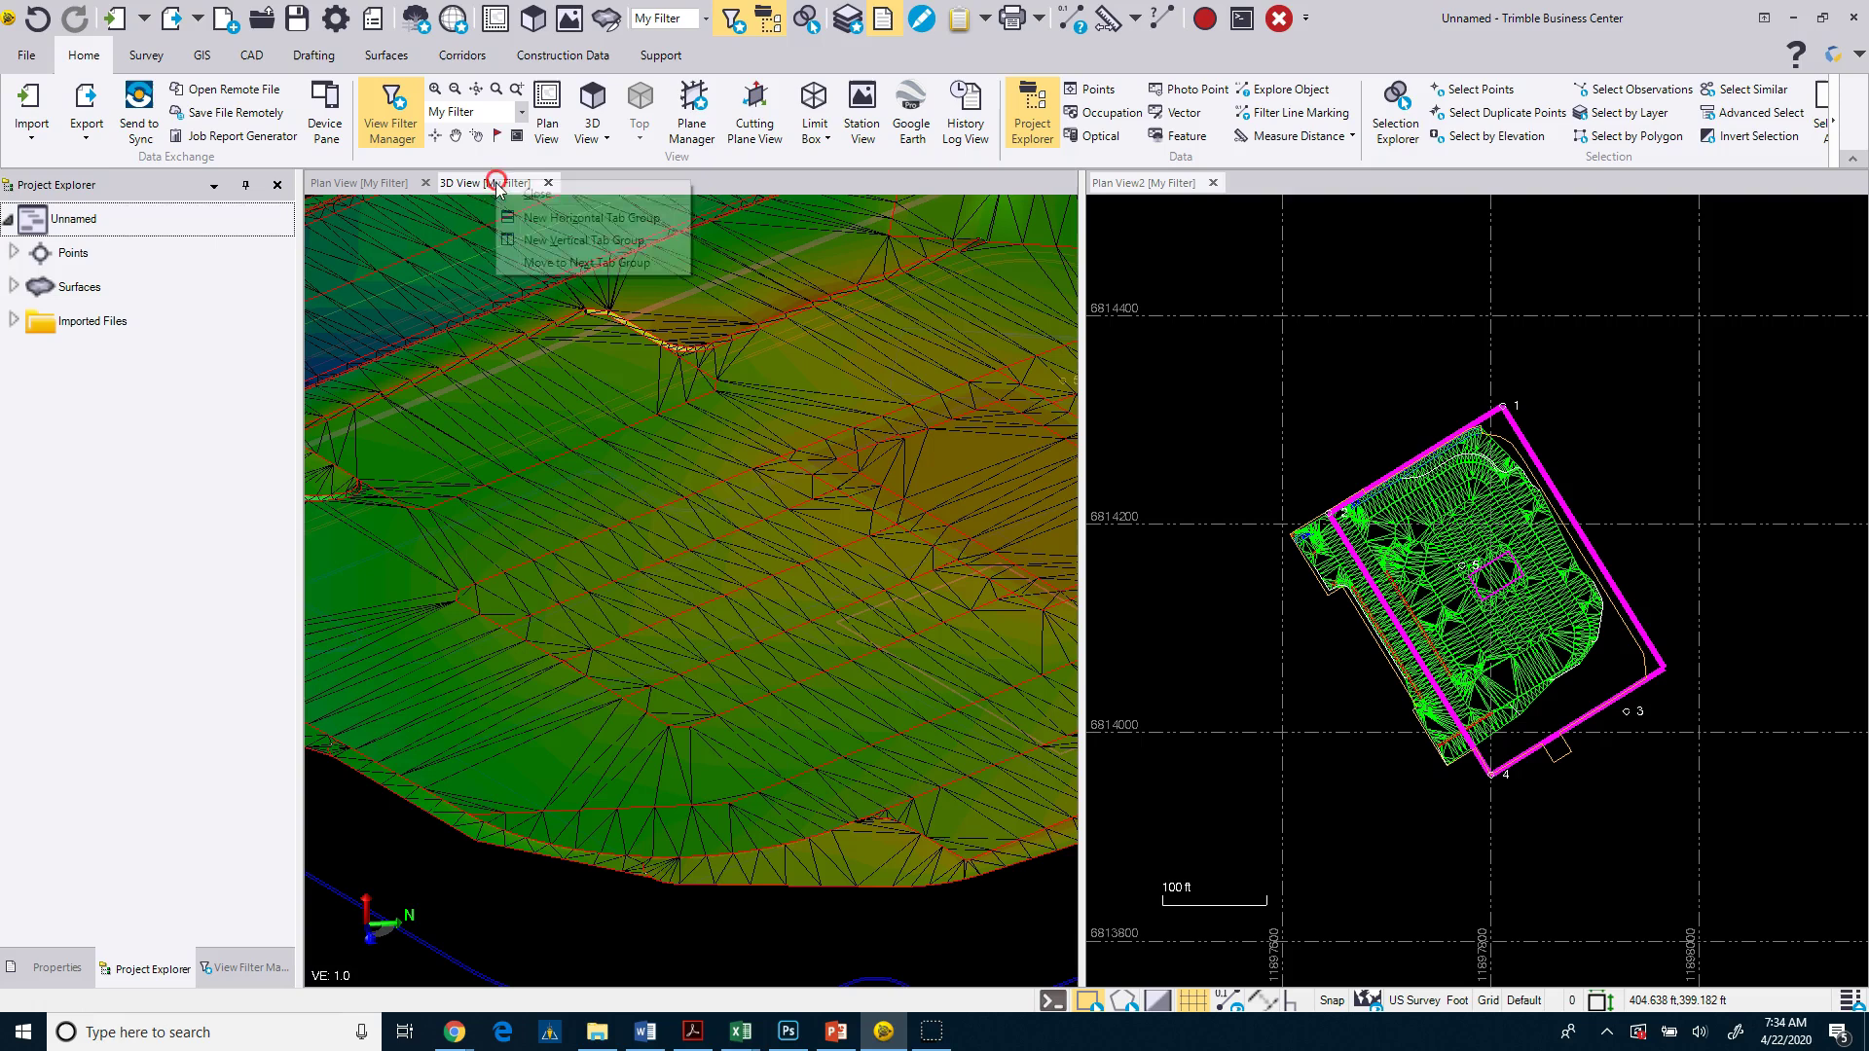
{"action": "left_click", "coordinate": [569, 216]}
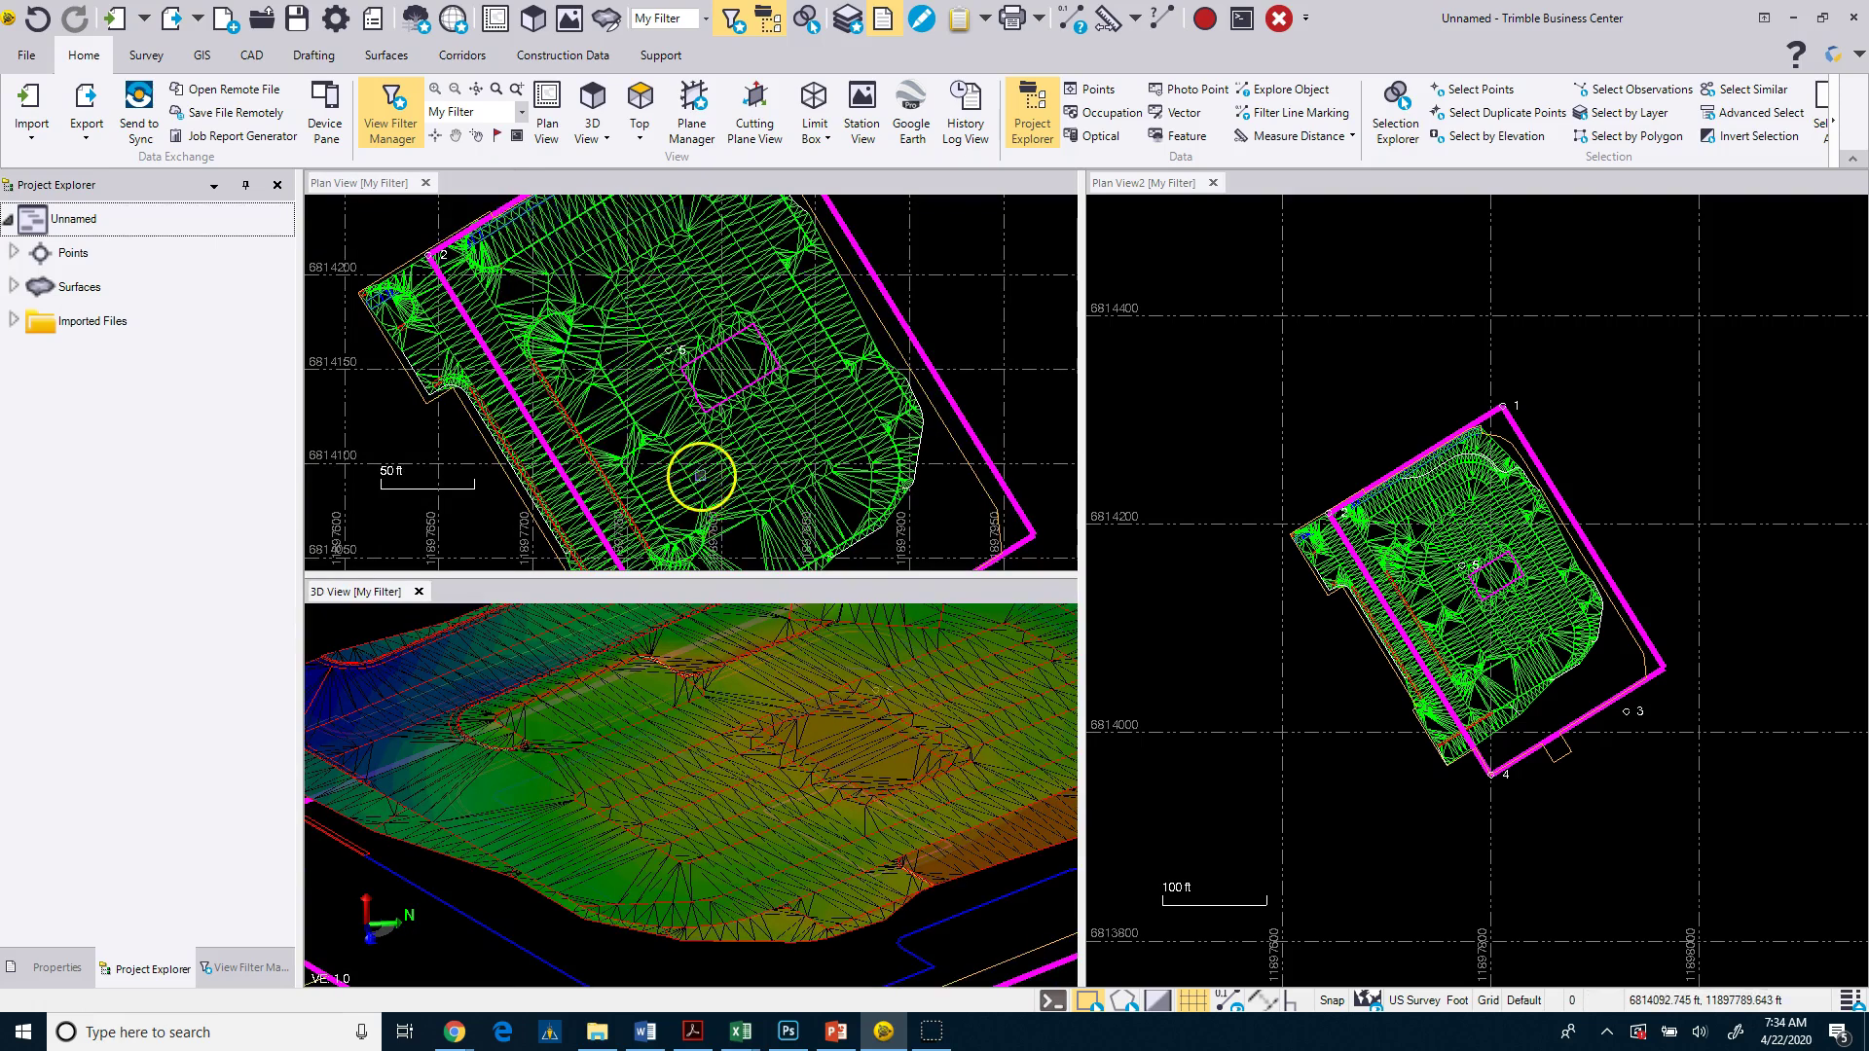
Zoom and slightly orbit the 3D surface, then select the surface and clear the selection
{"action": "scroll", "coordinate": [732, 461], "scroll_direction": "up", "scroll_amount": 2}
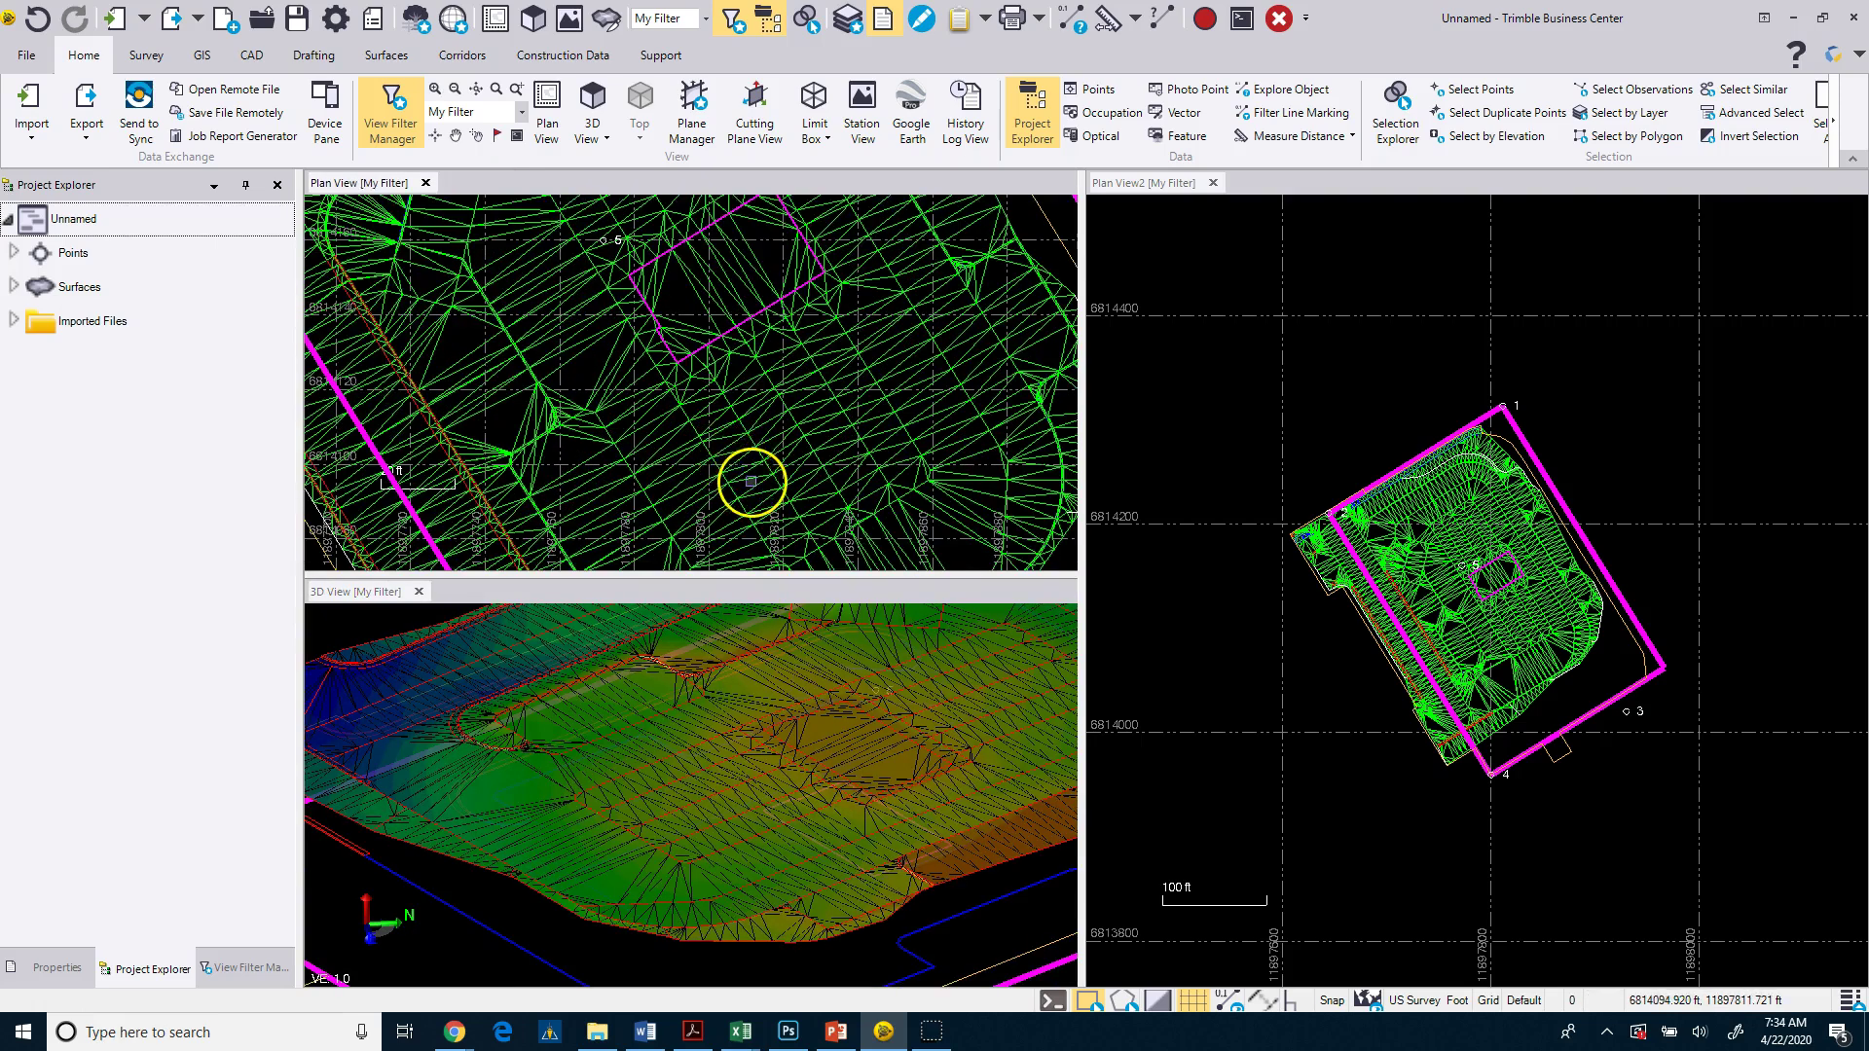
{"action": "scroll", "coordinate": [1031, 526], "scroll_direction": "up", "scroll_amount": 1}
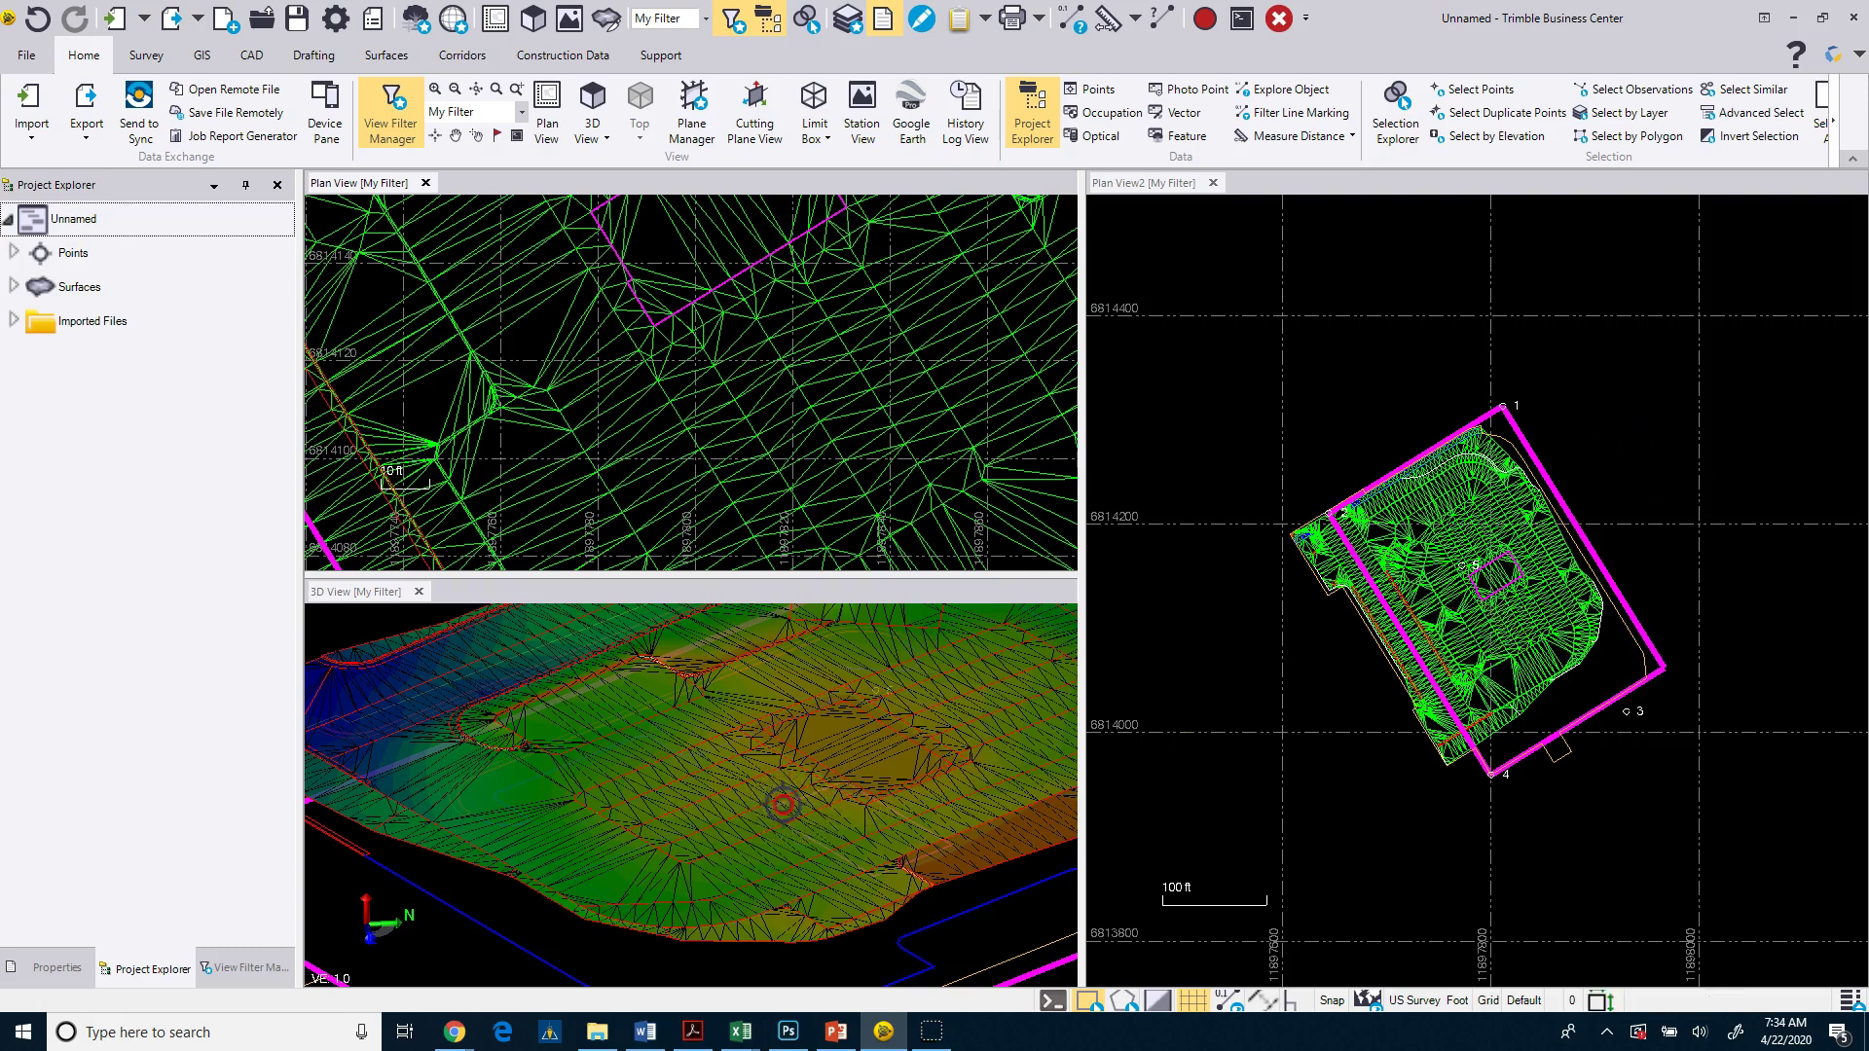
{"action": "left_click_drag", "start_coordinate": [783, 804], "coordinate": [800, 807]}
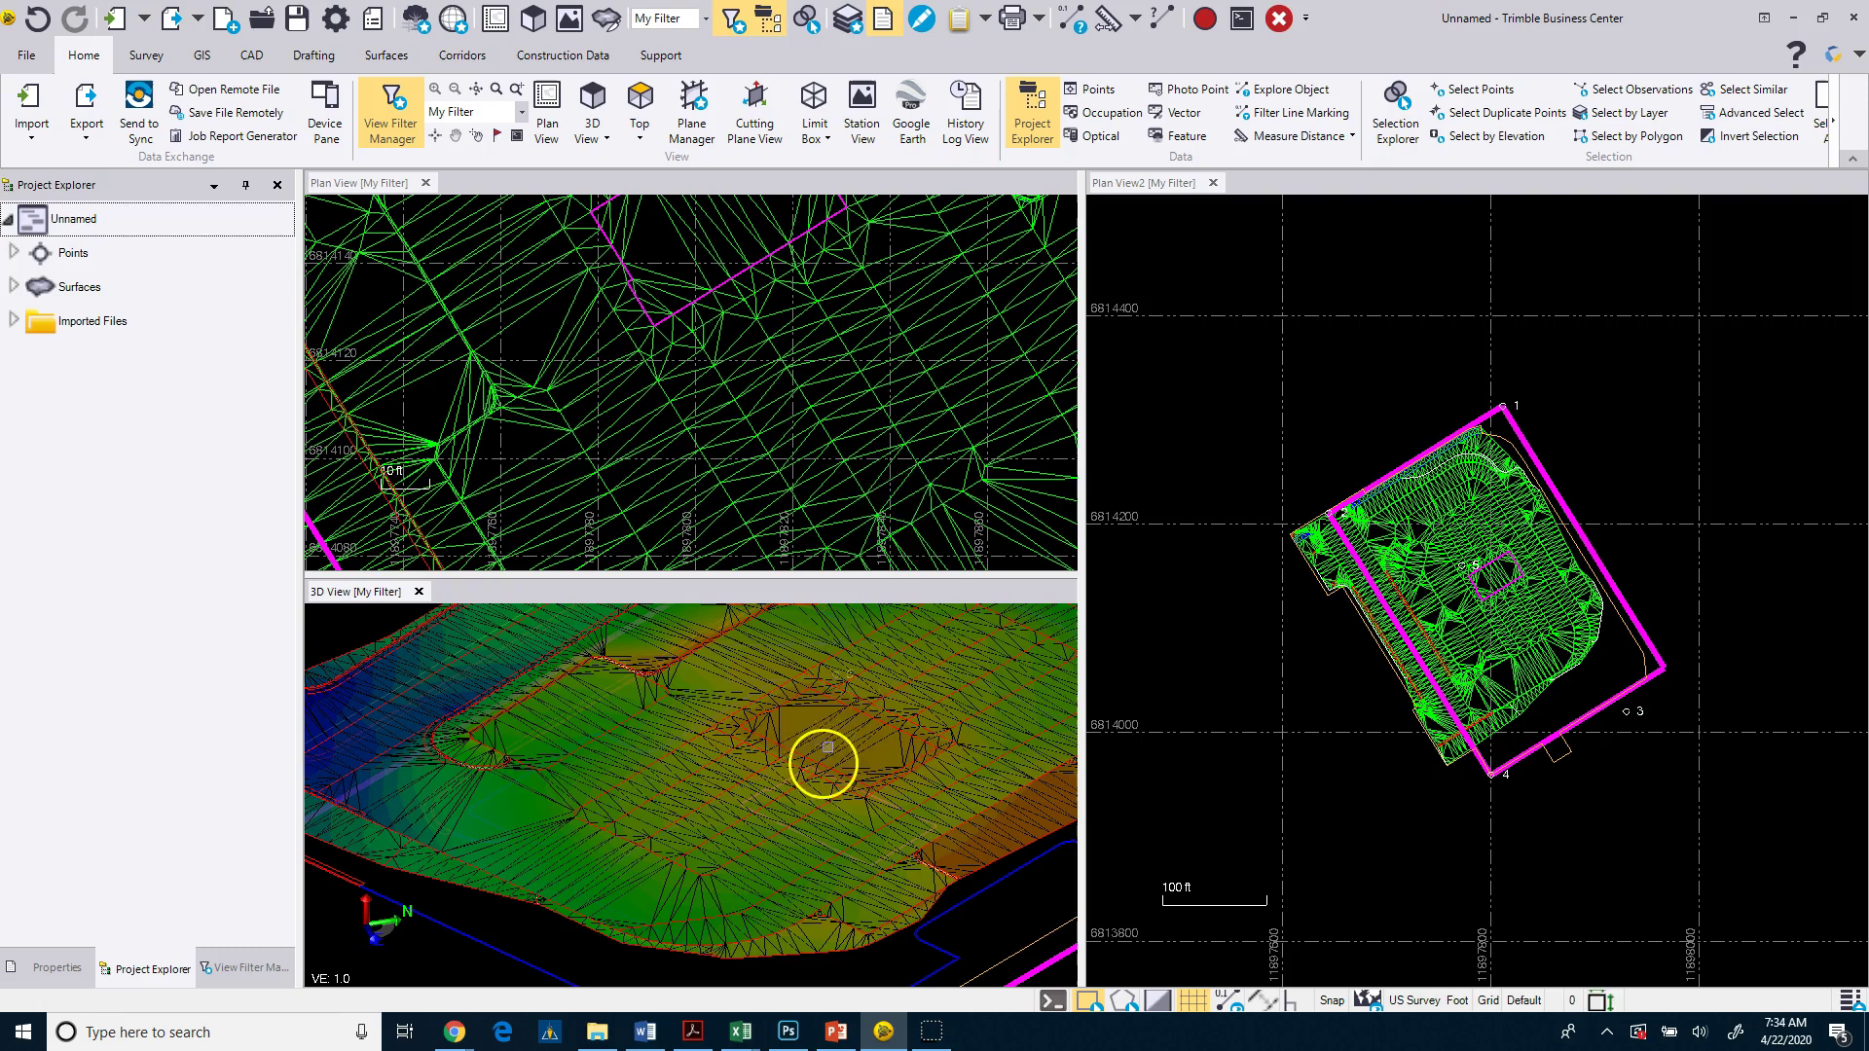
{"action": "left_click", "coordinate": [925, 420]}
{"action": "left_click", "coordinate": [1236, 405]}
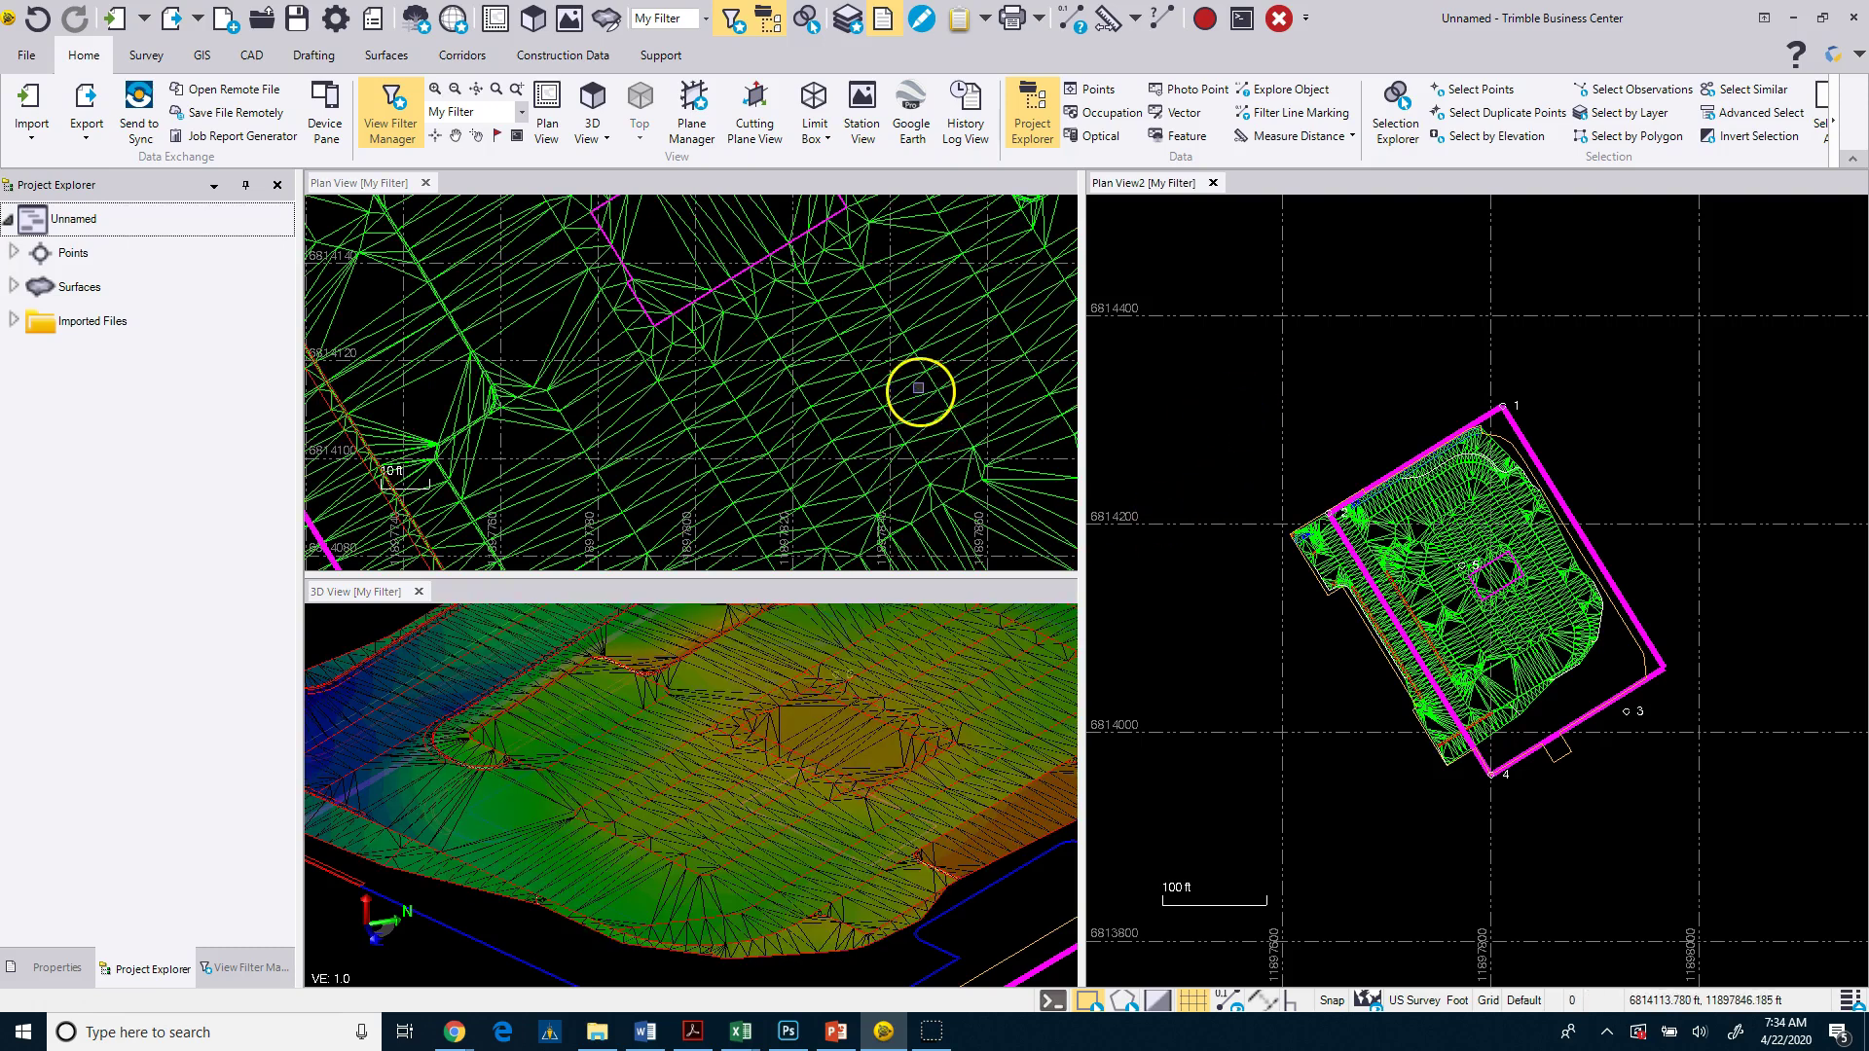
Select the Finished Ground surface so it highlights orange in Plan View, 3D View and Plan View2
{"action": "left_click", "coordinate": [913, 384]}
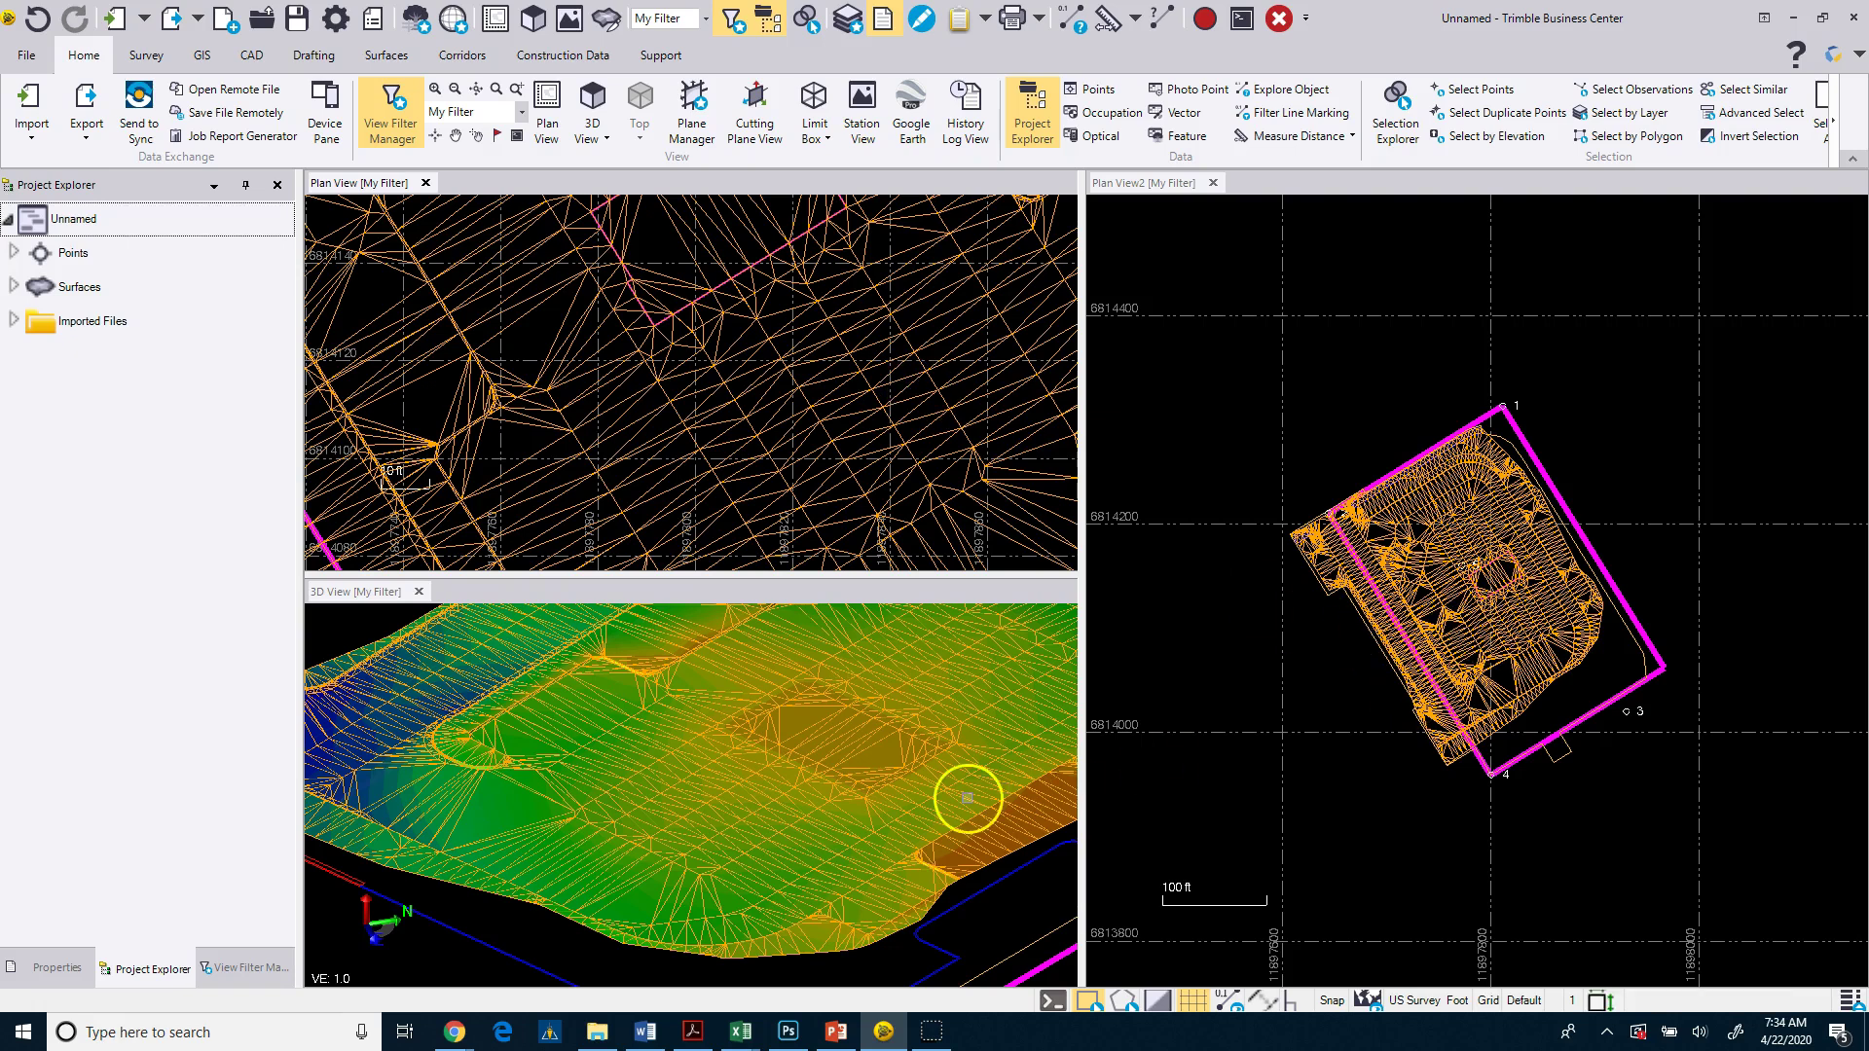
{"action": "scroll", "coordinate": [750, 530], "scroll_direction": "down", "scroll_amount": 2}
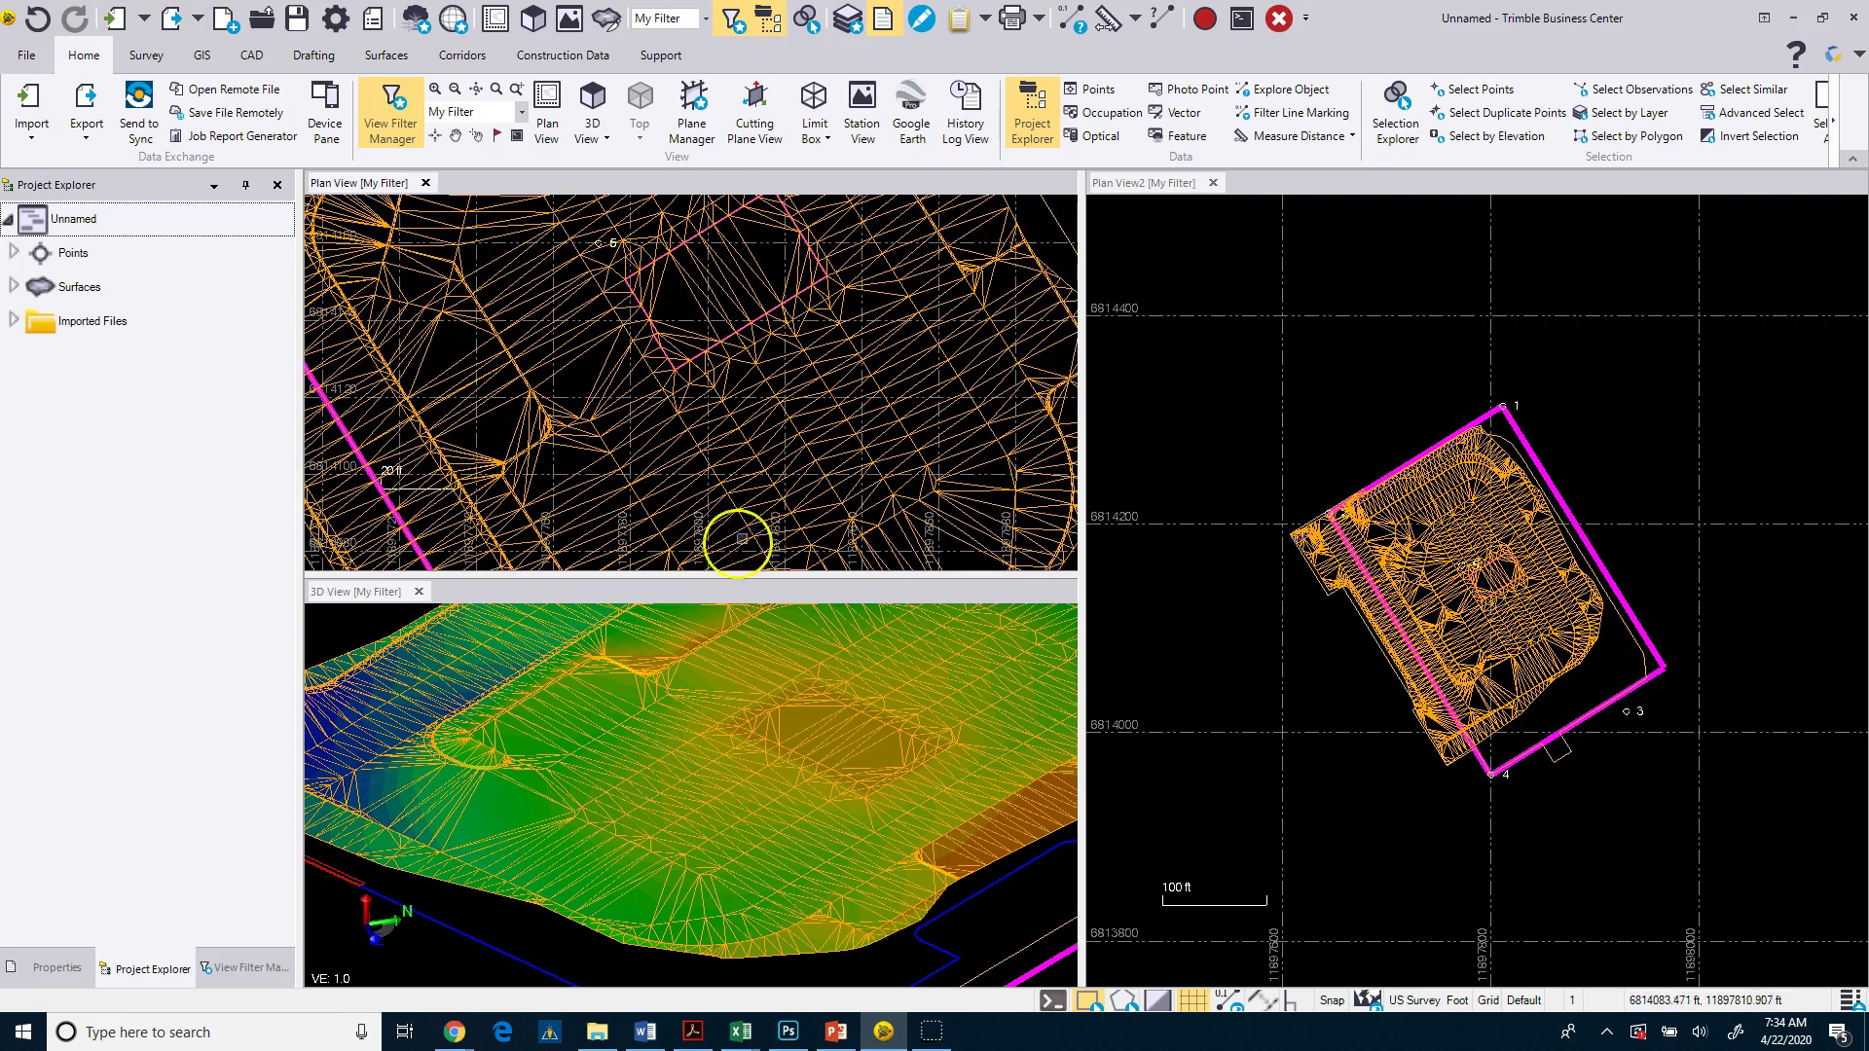
{"action": "scroll", "coordinate": [496, 886], "scroll_direction": "down", "scroll_amount": 3}
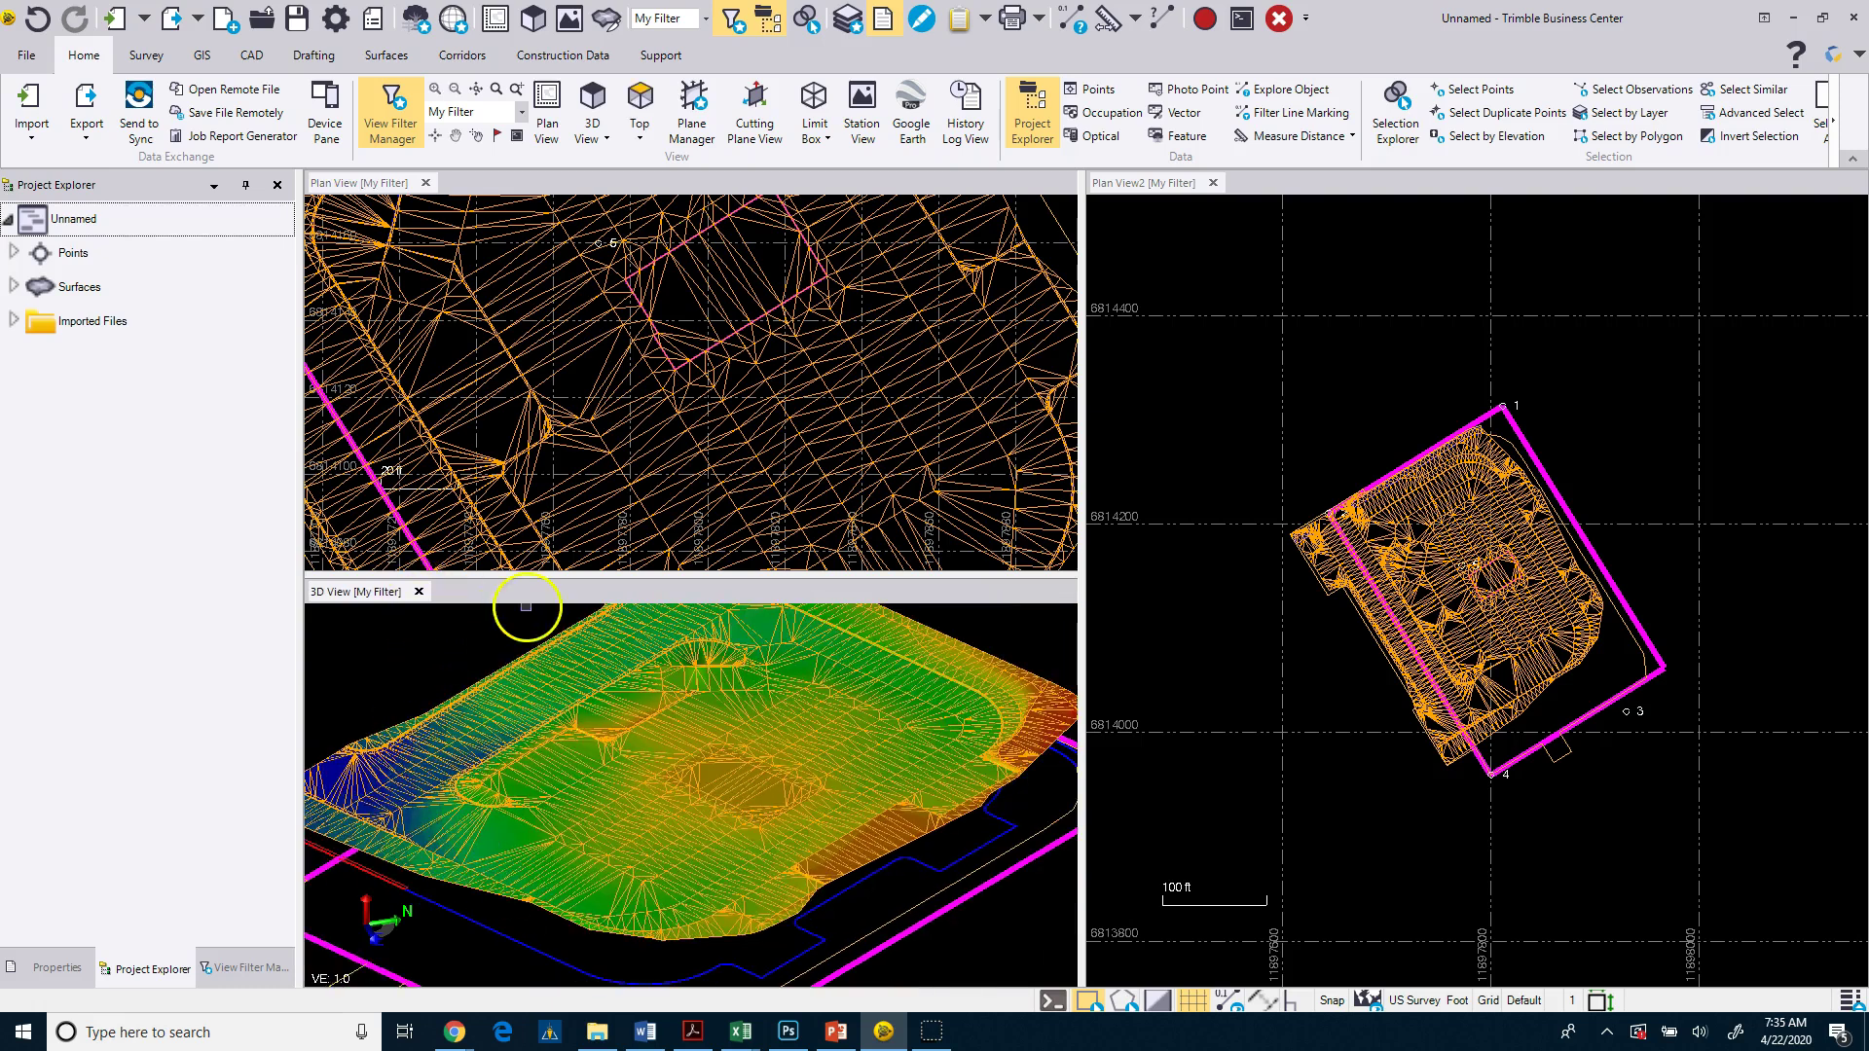
Close Plan View2 and move the 3D View into the plan view's tab group
{"action": "left_click", "coordinate": [1214, 183]}
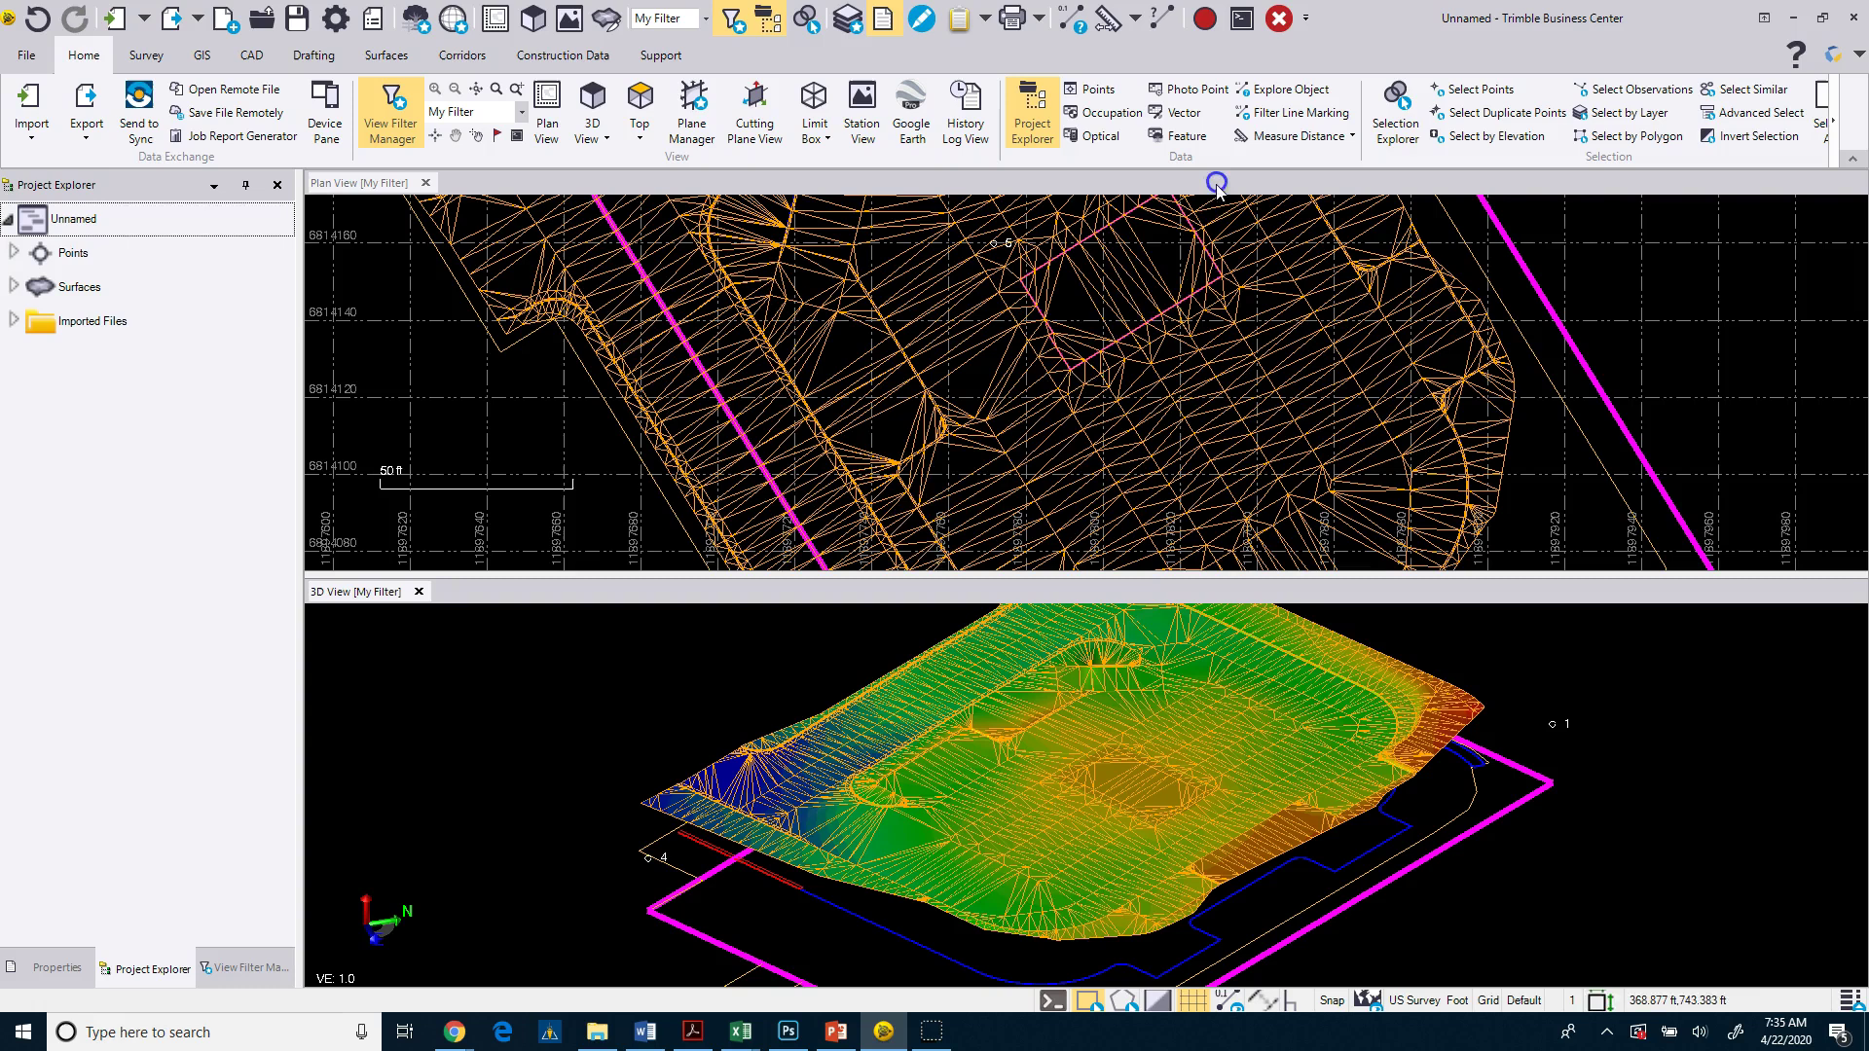
{"action": "right_click", "coordinate": [391, 596]}
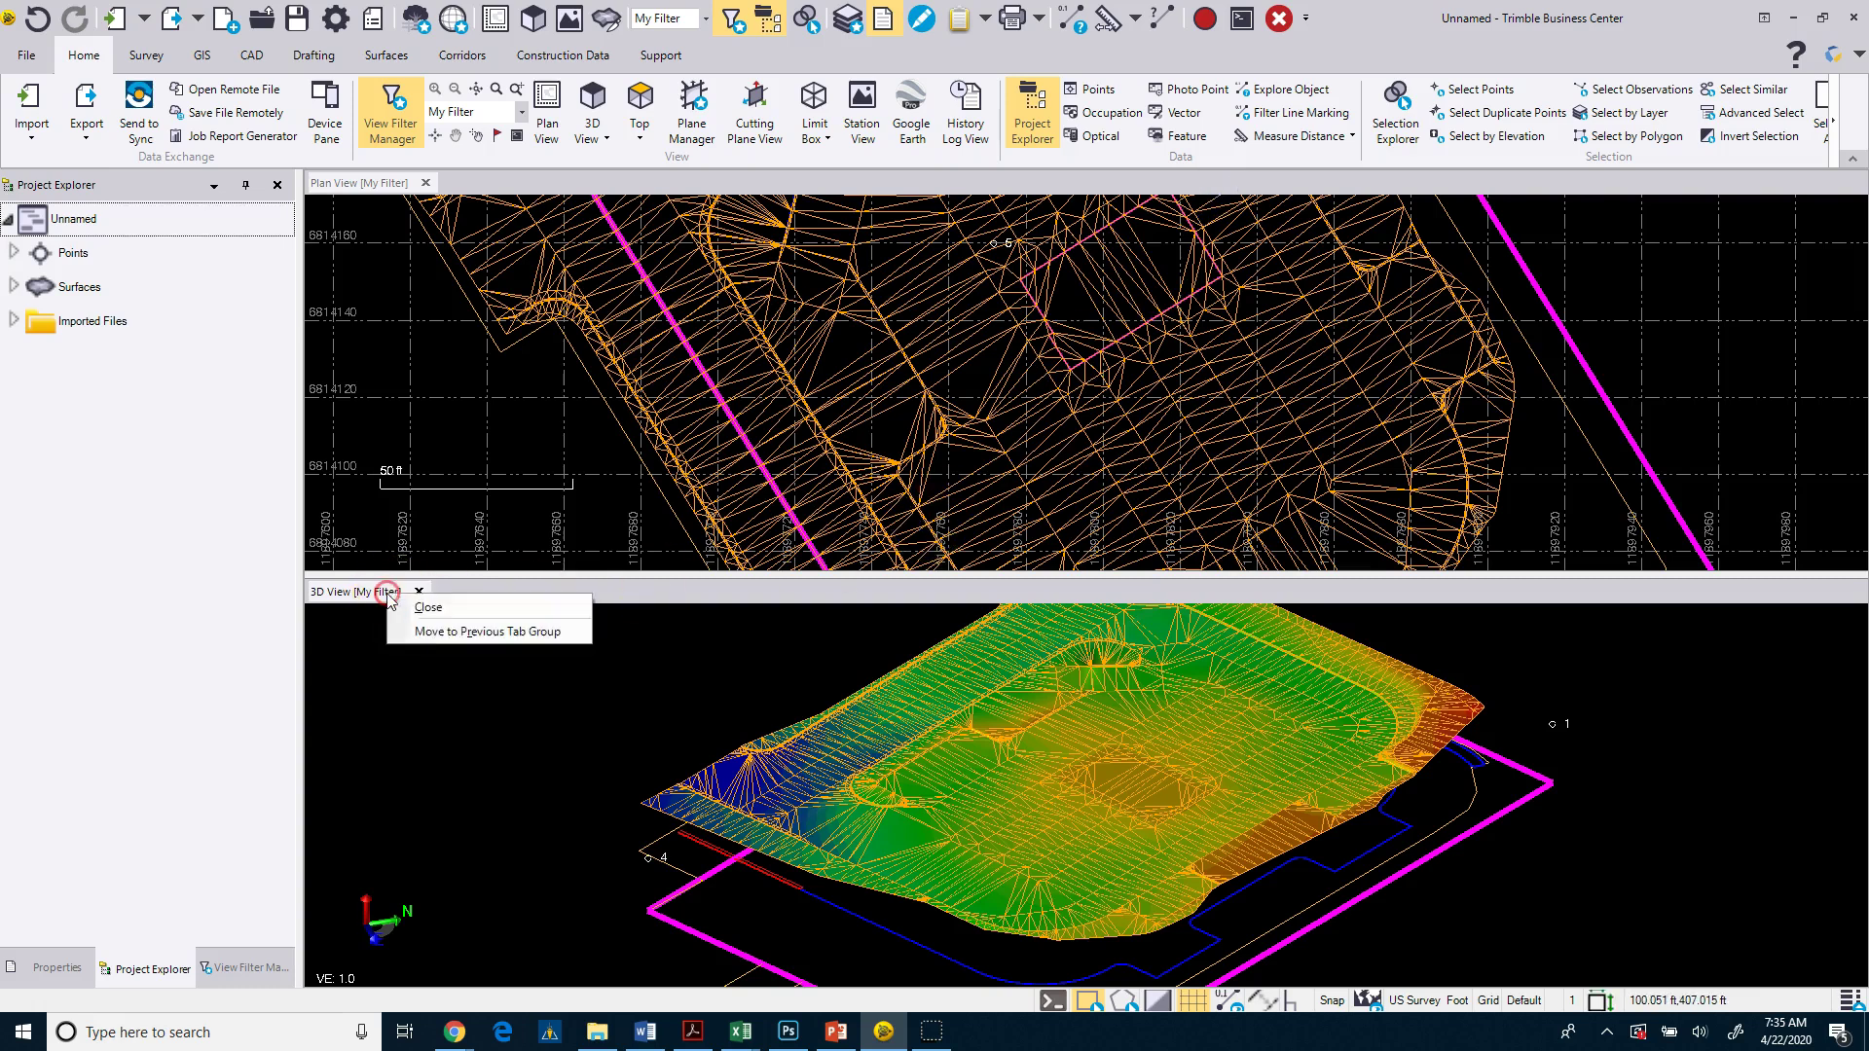
{"action": "left_click", "coordinate": [431, 637]}
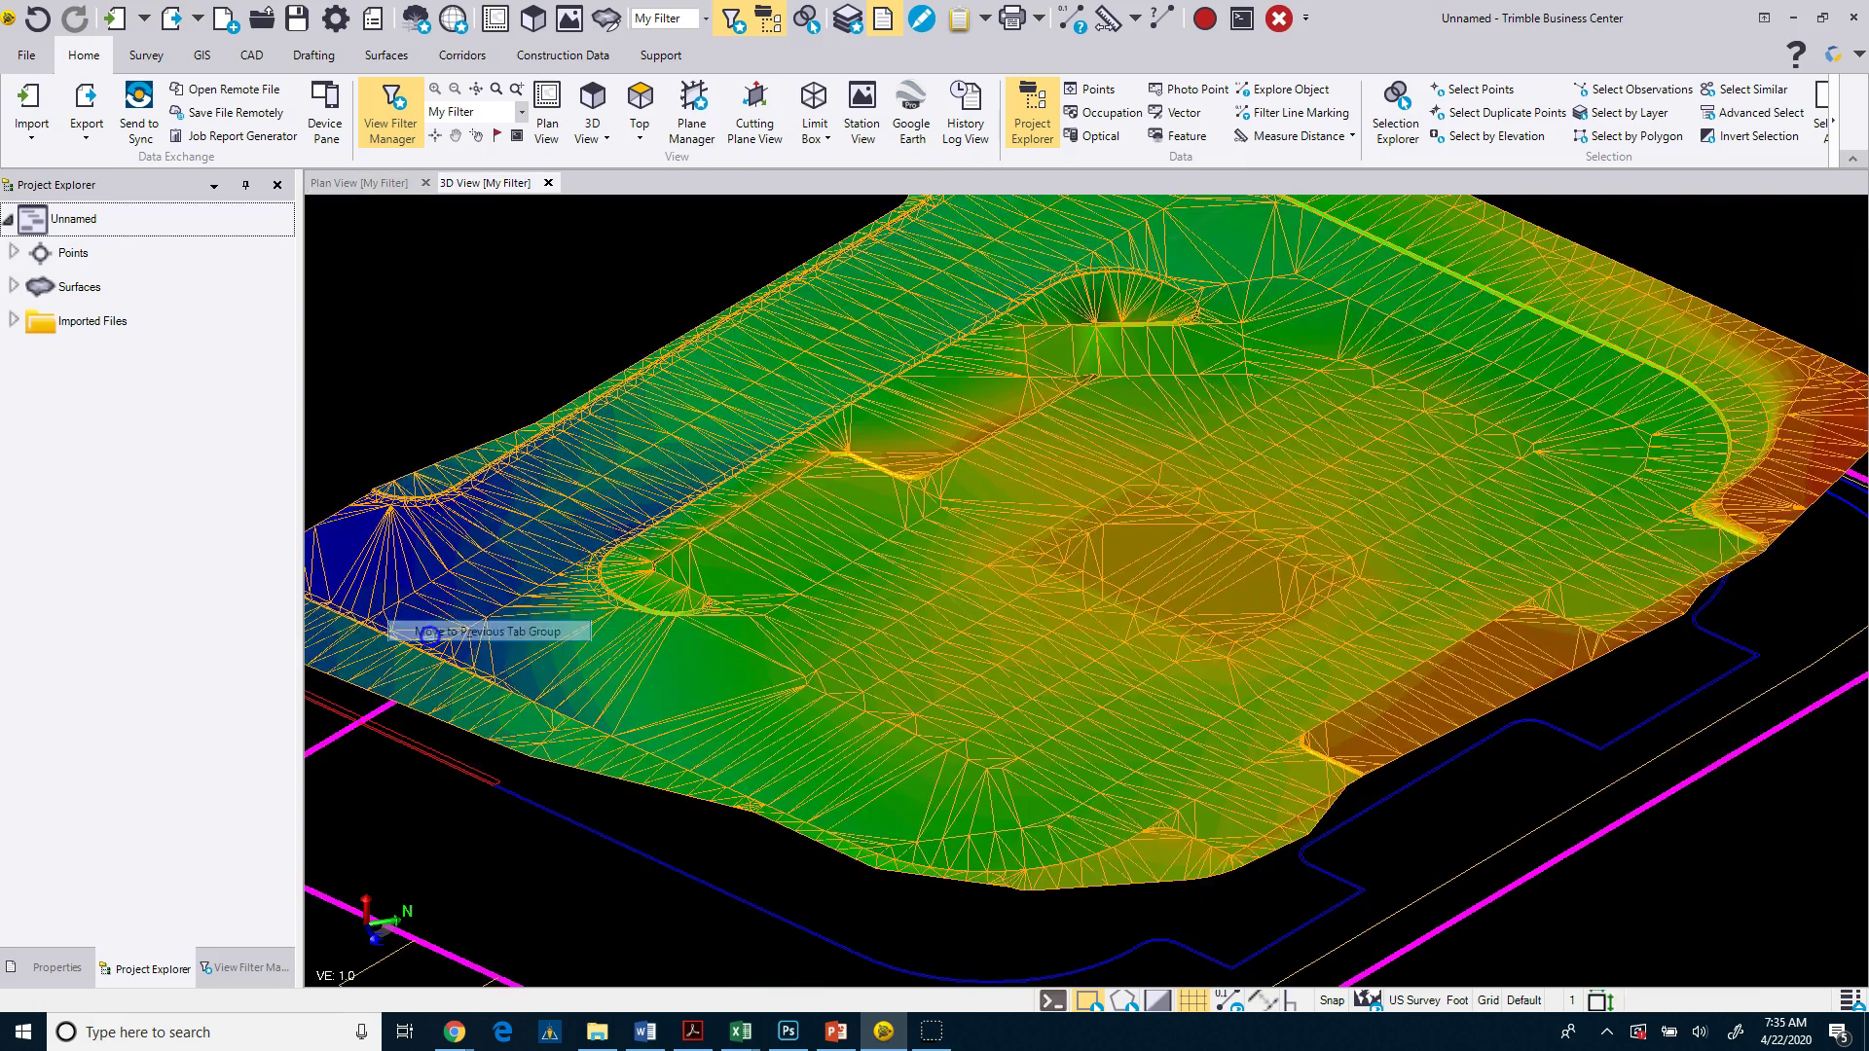
Put the 3D View in a new vertical tab group beside the plan view
{"action": "right_click", "coordinate": [502, 188]}
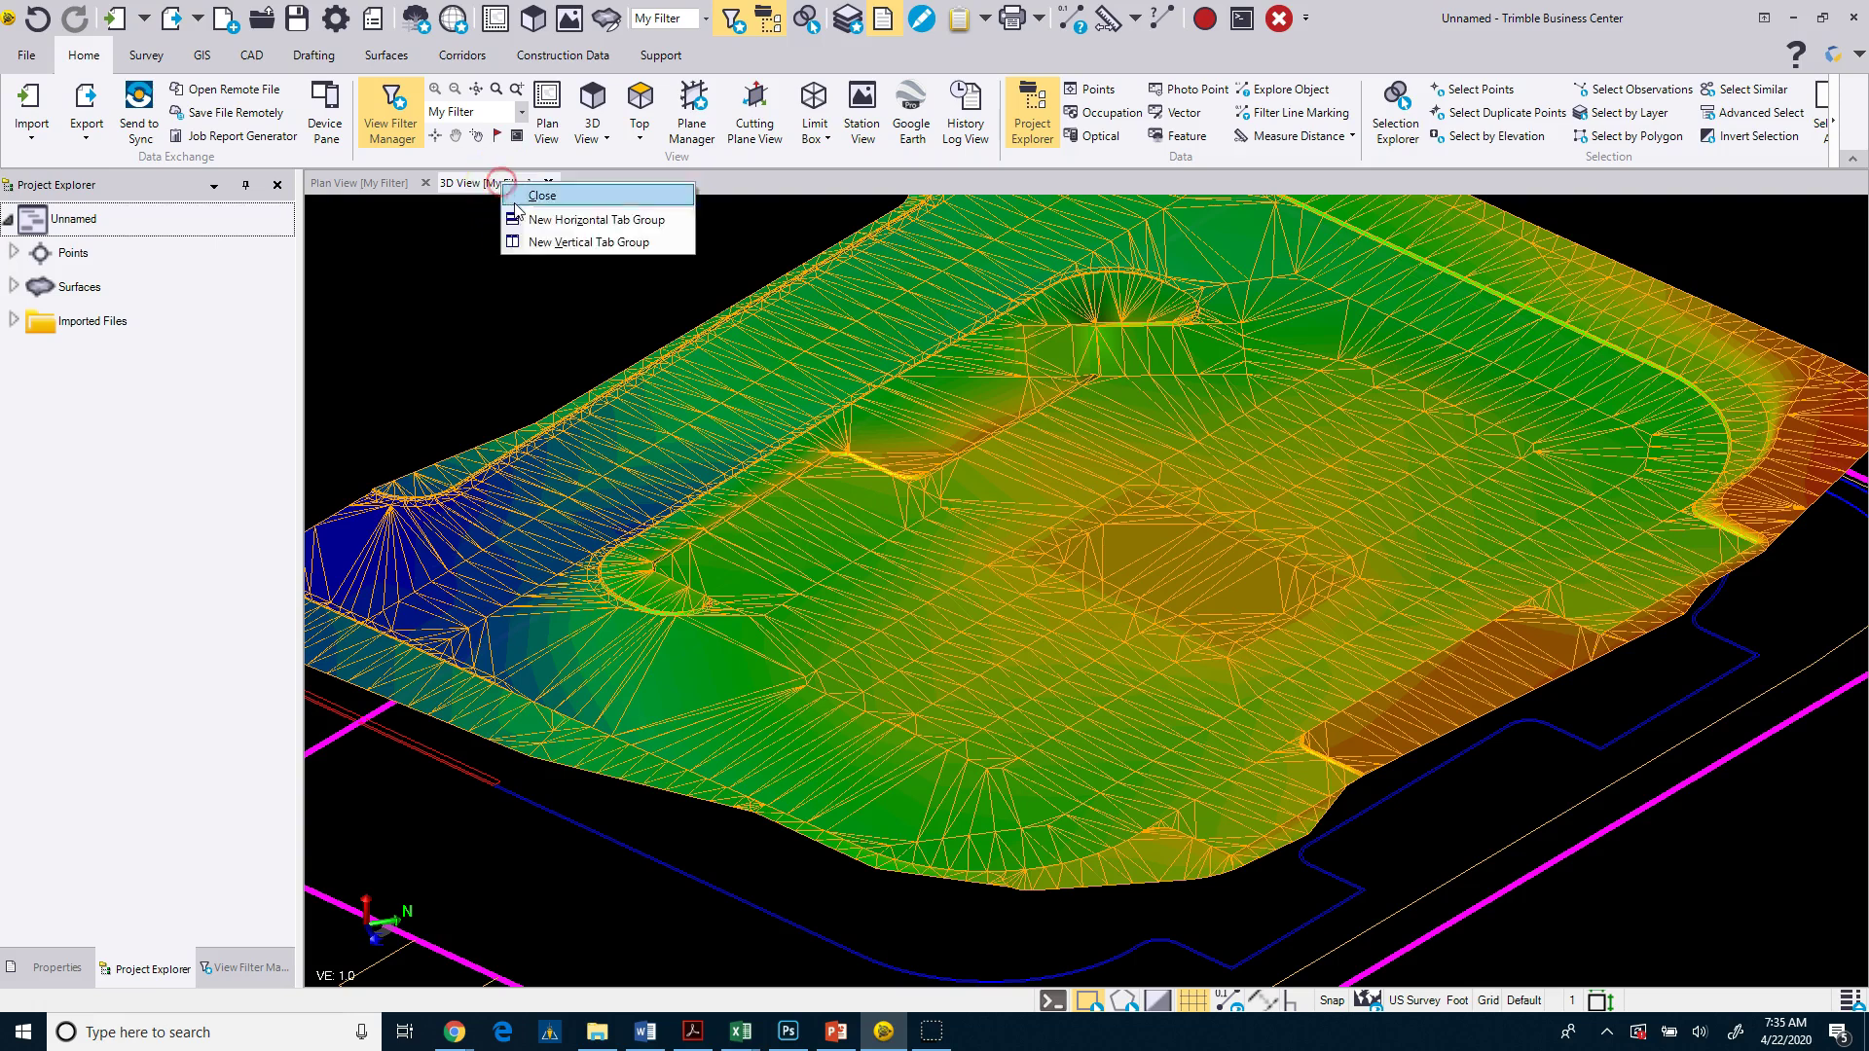
{"action": "left_click", "coordinate": [525, 242]}
{"action": "scroll", "coordinate": [1347, 655], "scroll_direction": "down", "scroll_amount": 5}
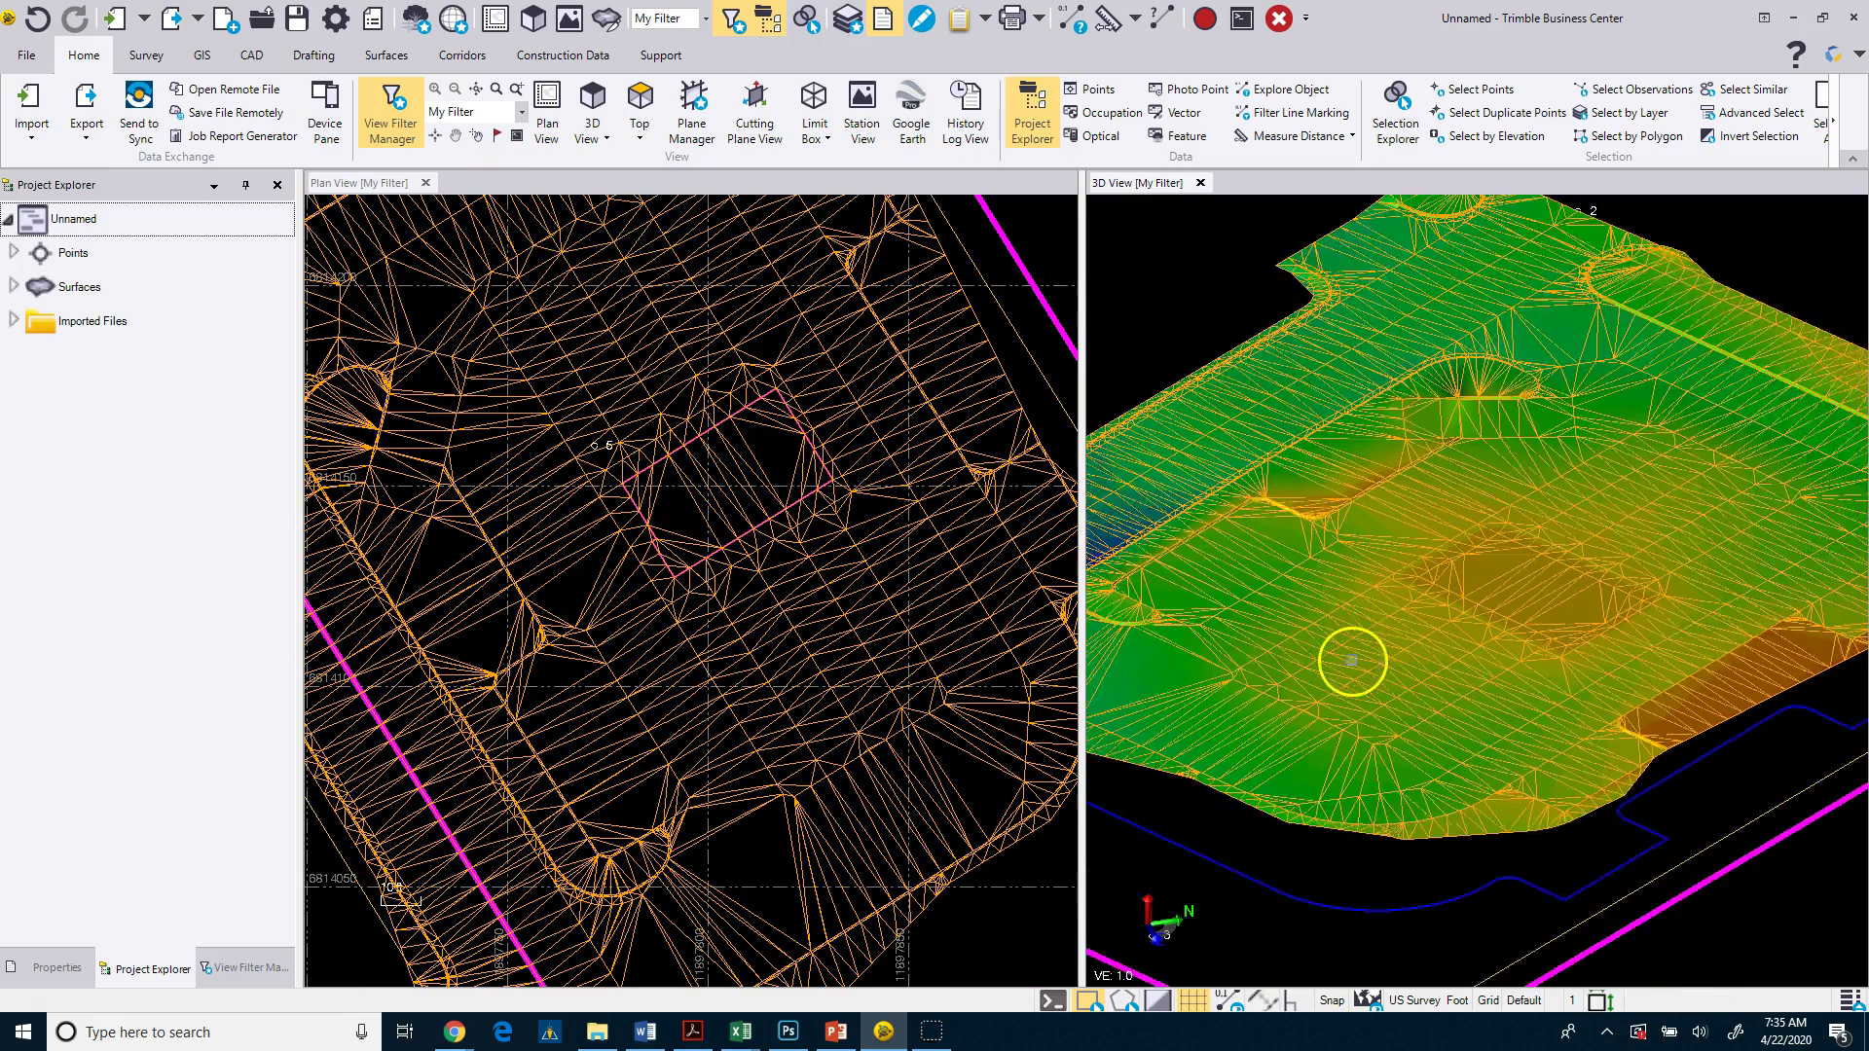